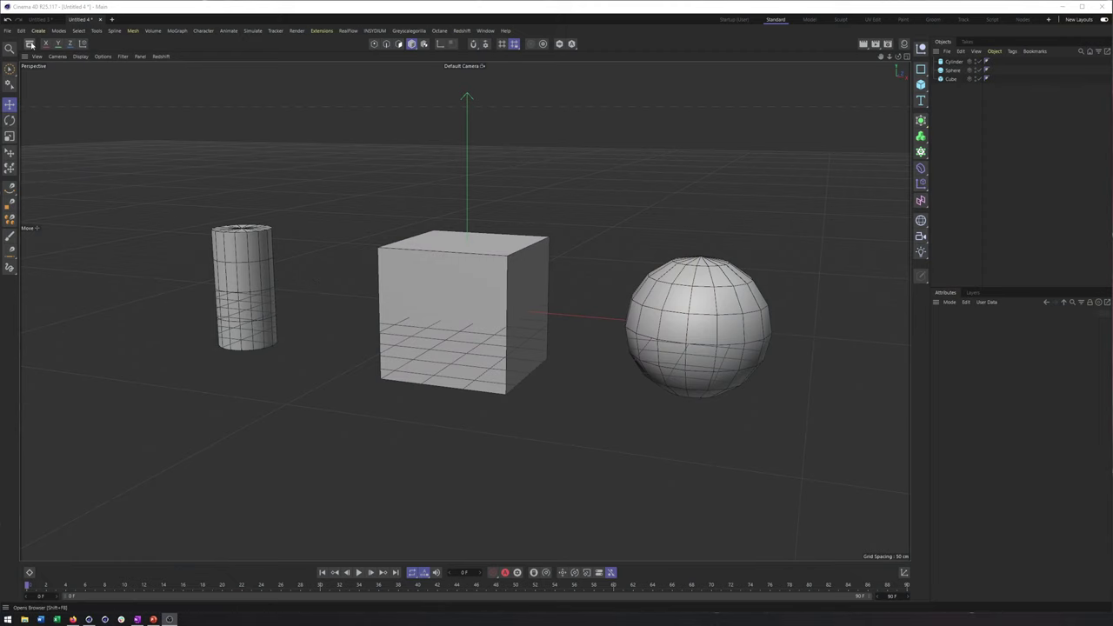
- Open the Asset Browser and show its Operators assets
left_click(31, 45)
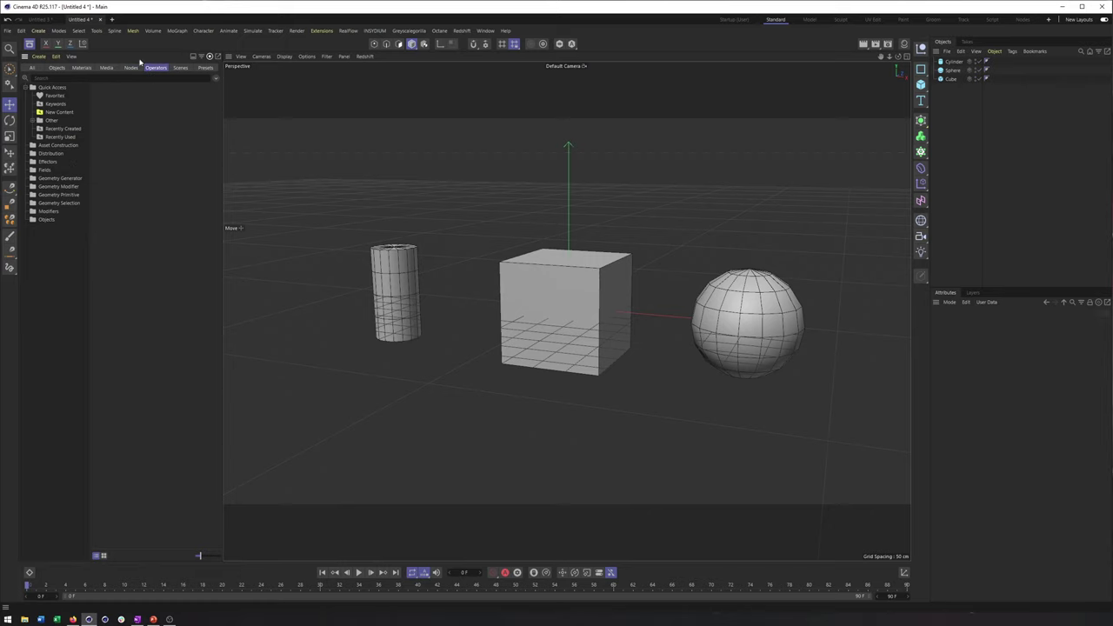
left_click(130, 67)
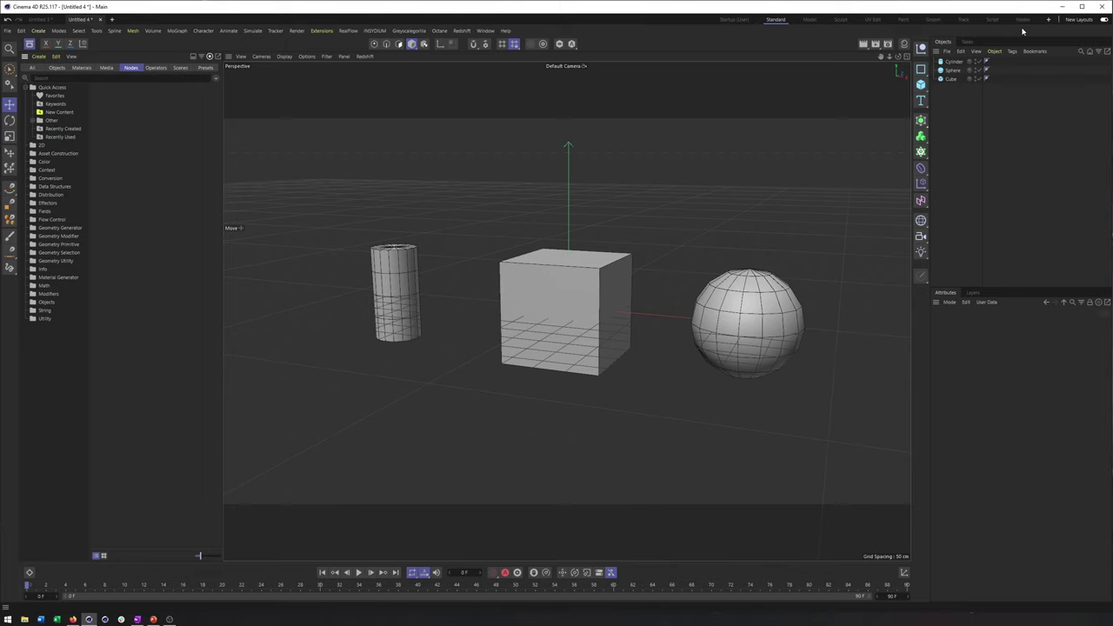
left_click(155, 68)
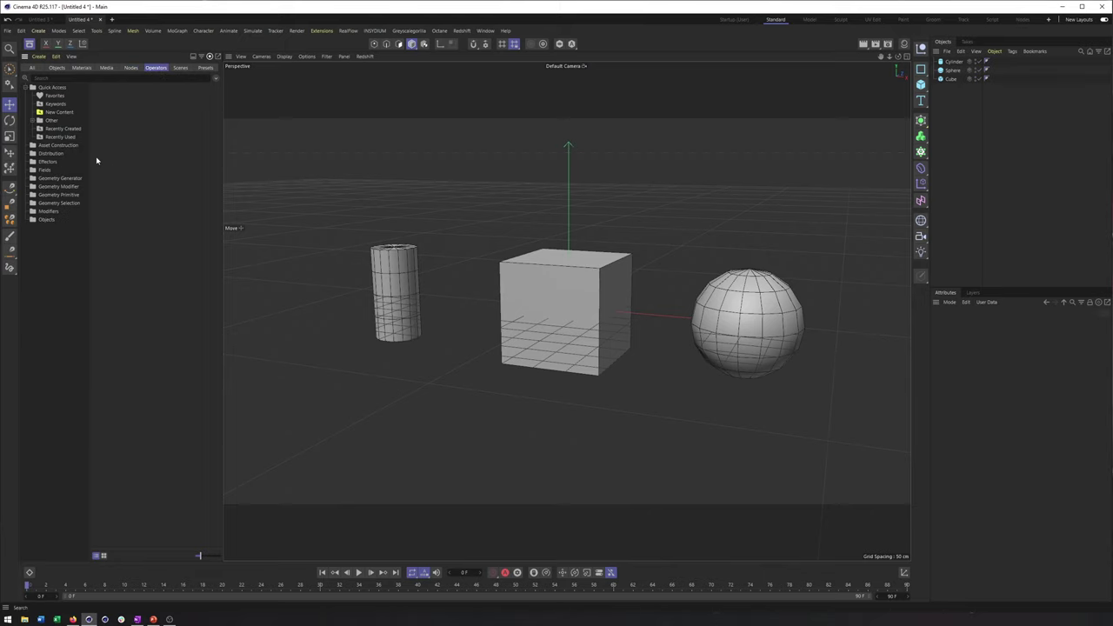
- Examine the operator categories, including Asset Construction, Distribution, Geometry Generator, Geometry Modifier, Geometry Selection and Modifiers
left_click(69, 147)
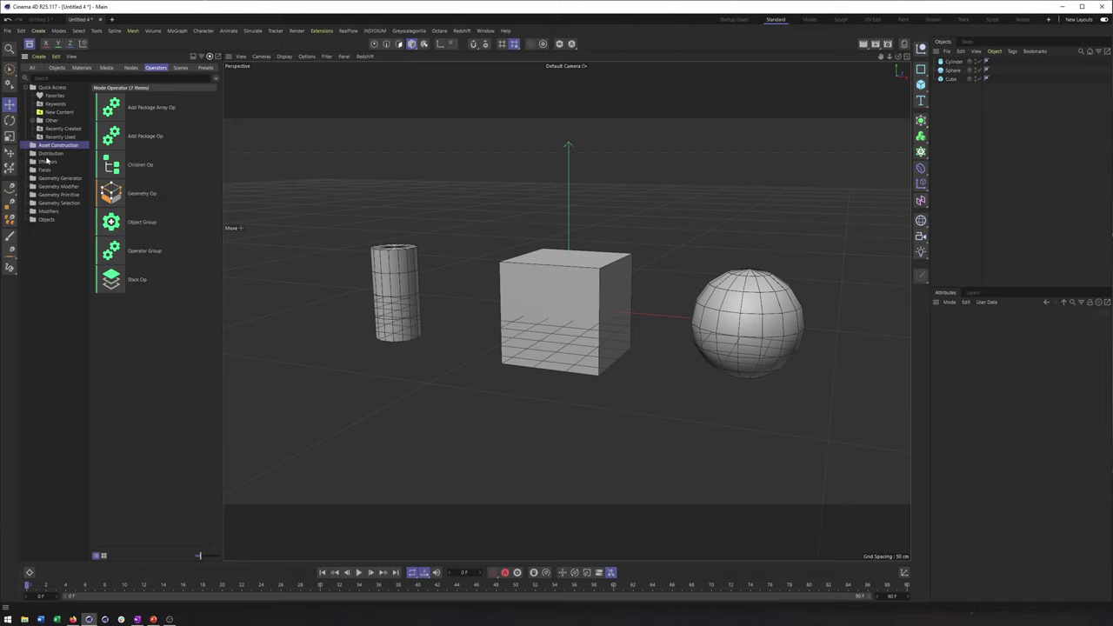
left_click(53, 154)
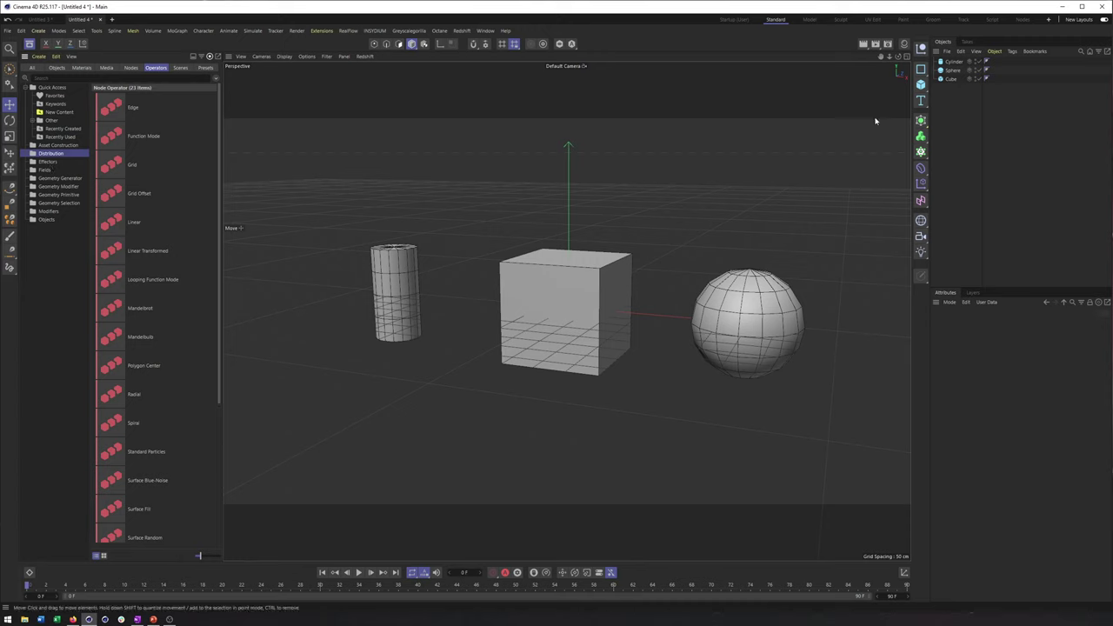
left_click(61, 178)
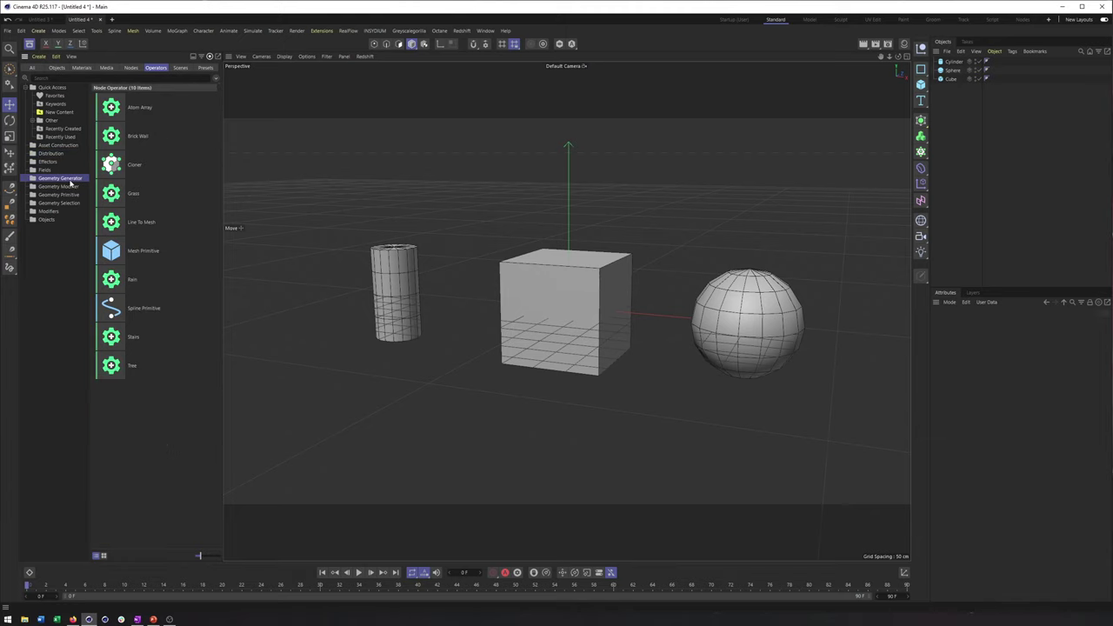
left_click(65, 188)
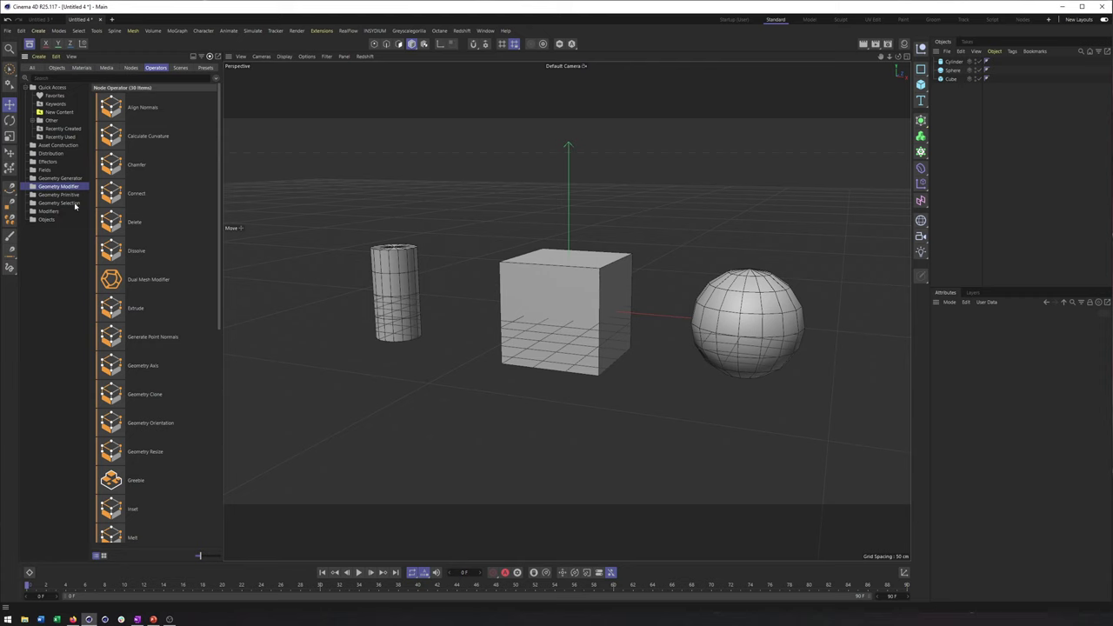
left_click(74, 204)
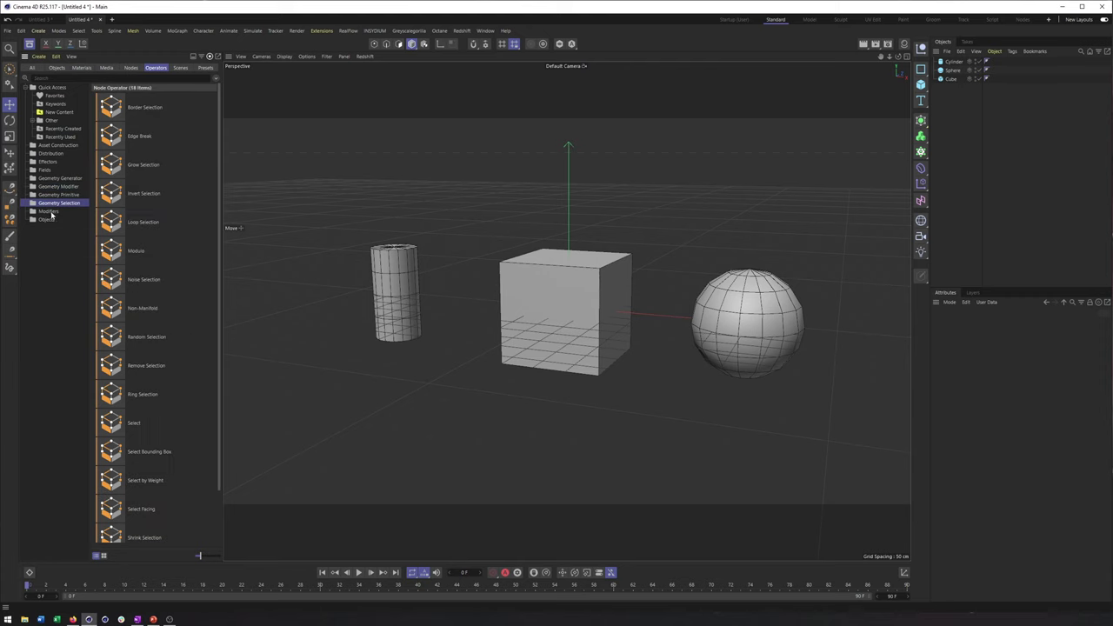
left_click(48, 212)
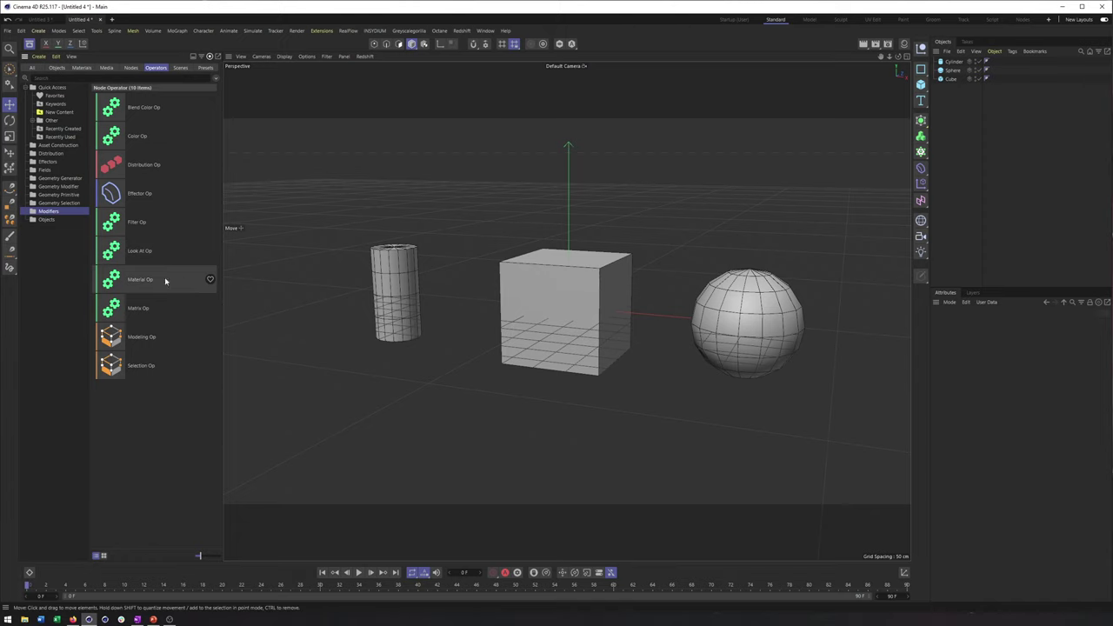
left_click(59, 187)
left_click(58, 204)
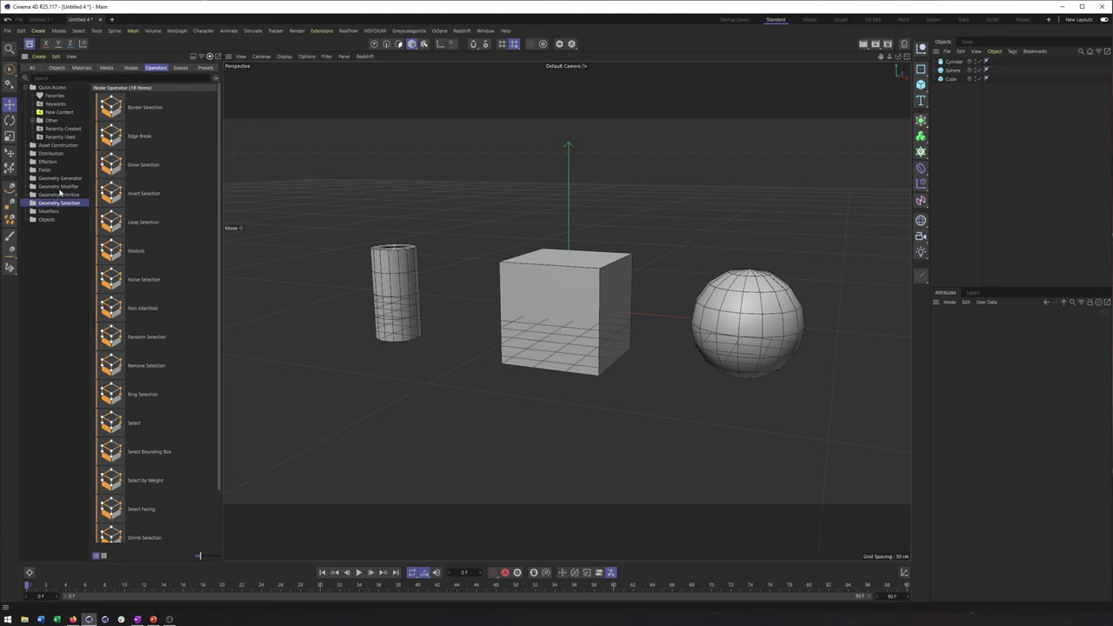
left_click(61, 187)
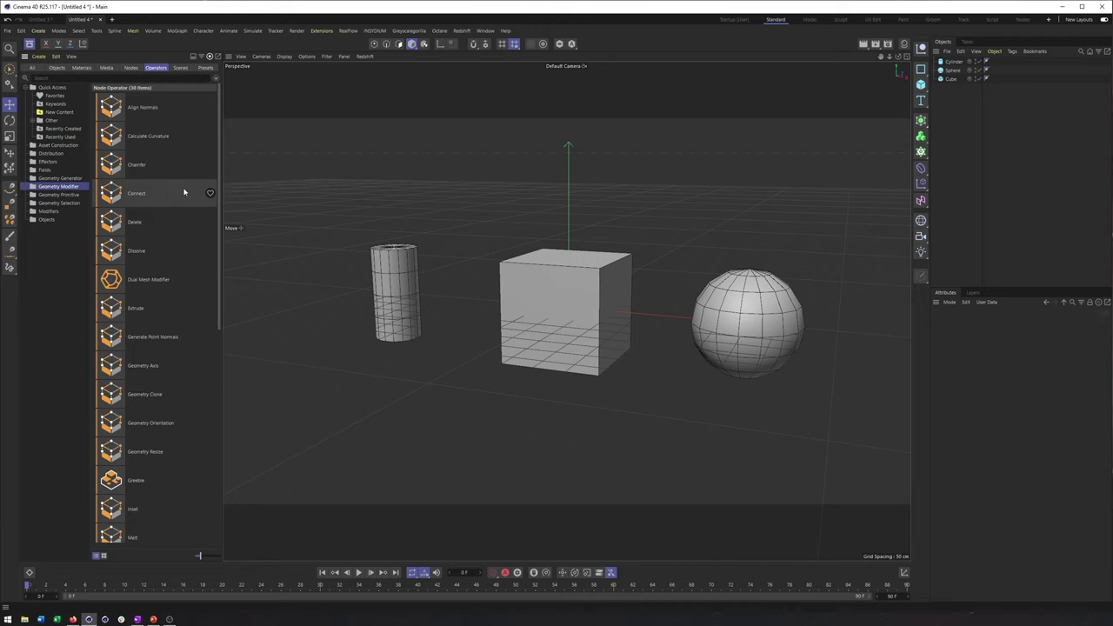
left_click(147, 166)
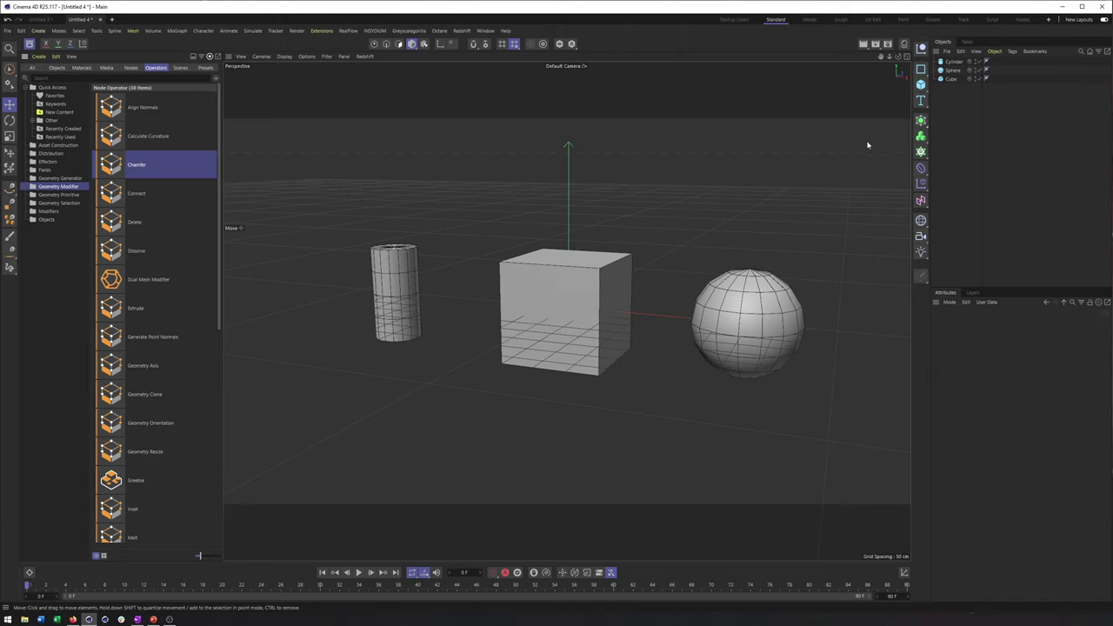
- Examine the list of standard deformers, undoing the Bend deformer added to the scene
left_click(922, 174)
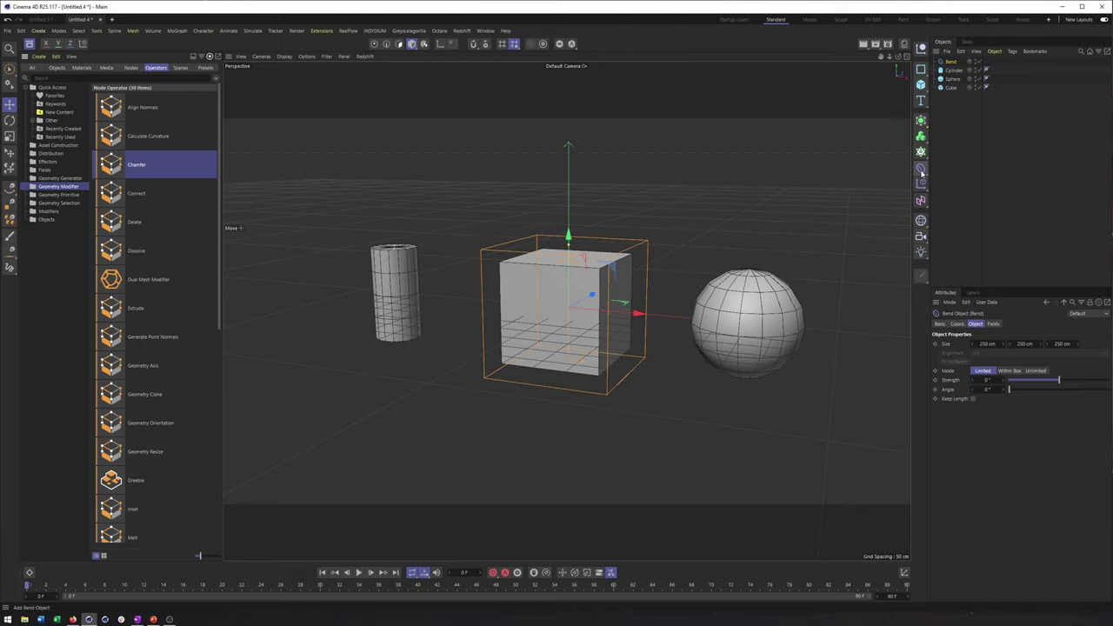
key("ctrl+z")
left_click(922, 168)
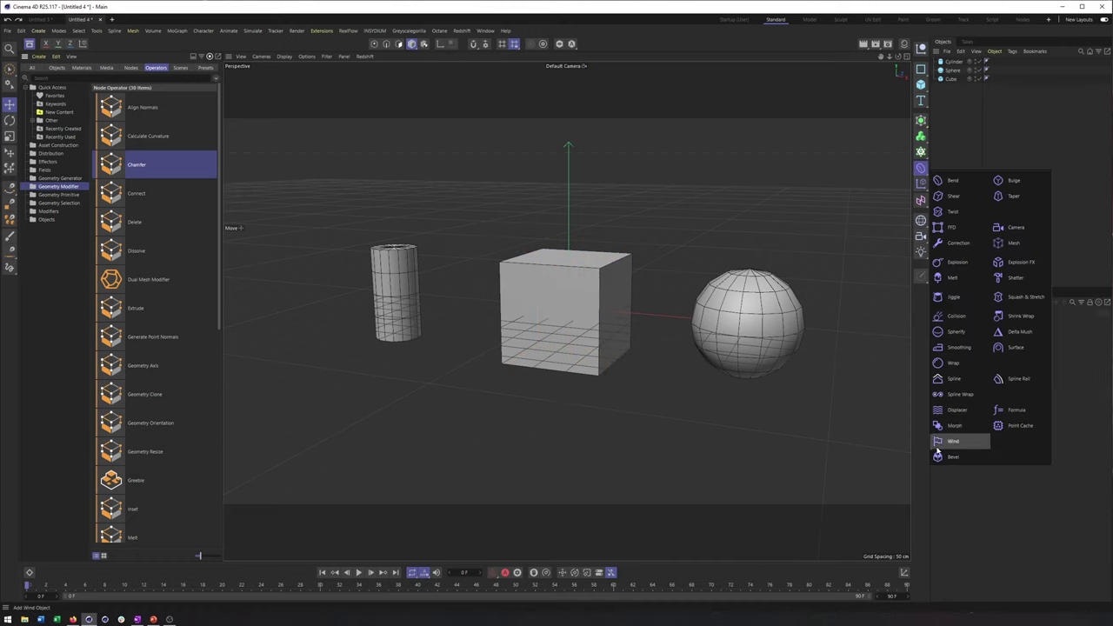
left_click(169, 190)
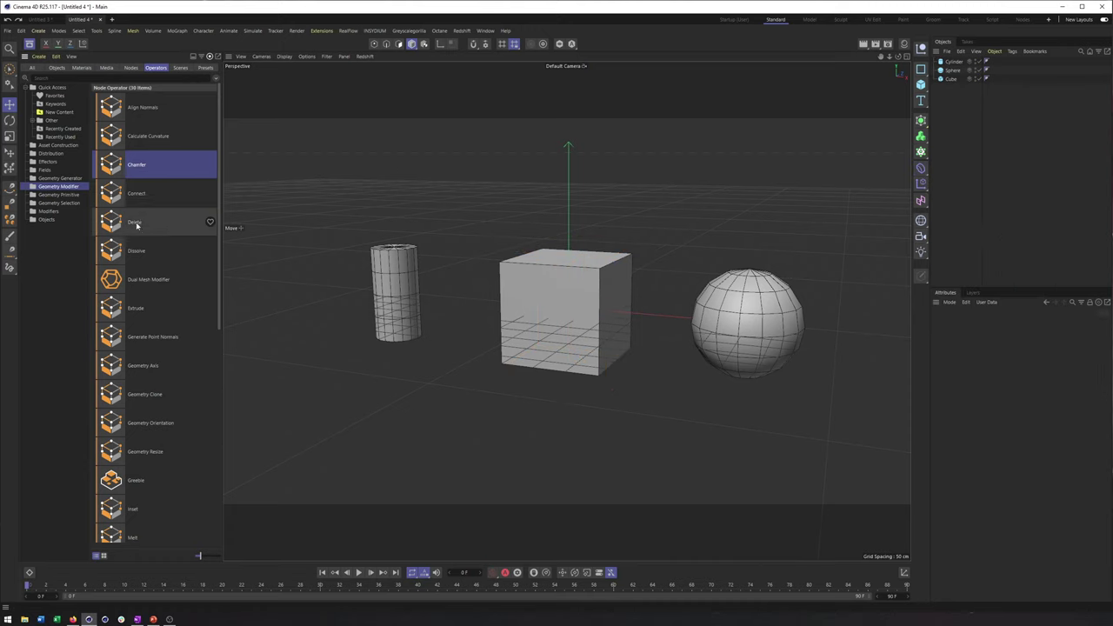
- Examine the Geometry Modifier operators from Delete, Dissolve, Dual Mesh Modifier and Extrude through to UV To Mesh
left_click(137, 226)
left_click(136, 251)
left_click(135, 317)
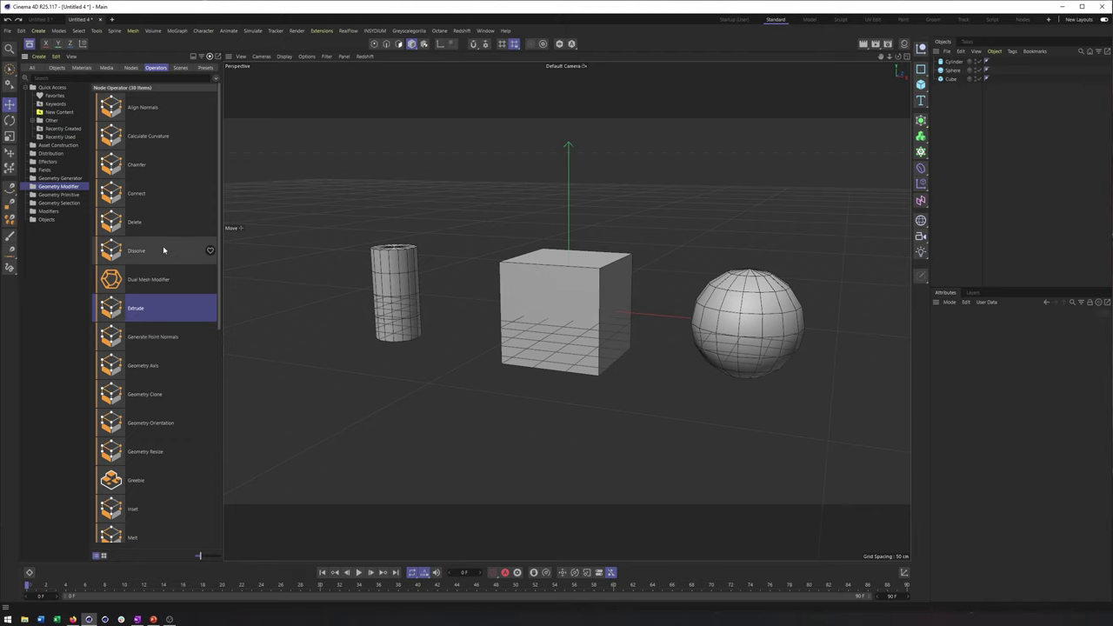
scroll(163, 250, "down", 2)
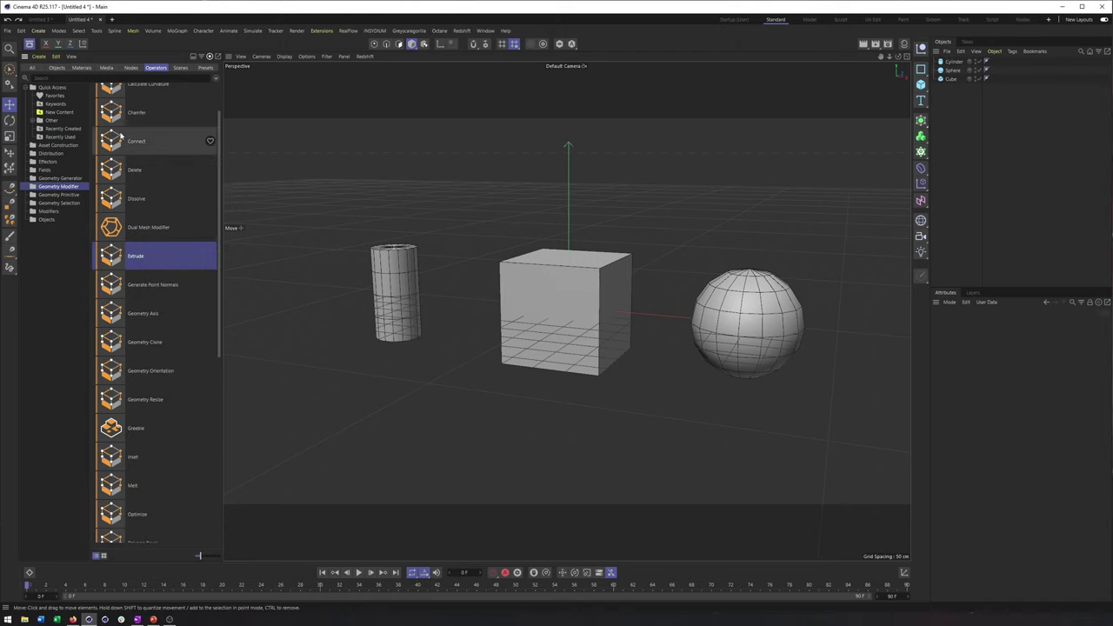
scroll(140, 169, "up", 2)
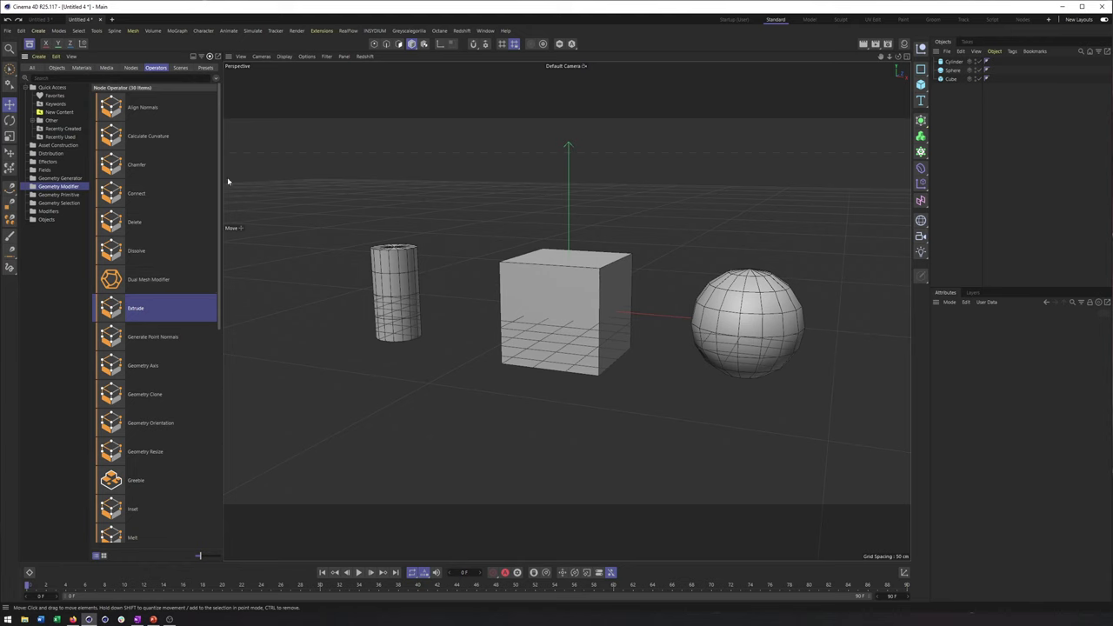
left_click(170, 279)
scroll(171, 333, "down", 5)
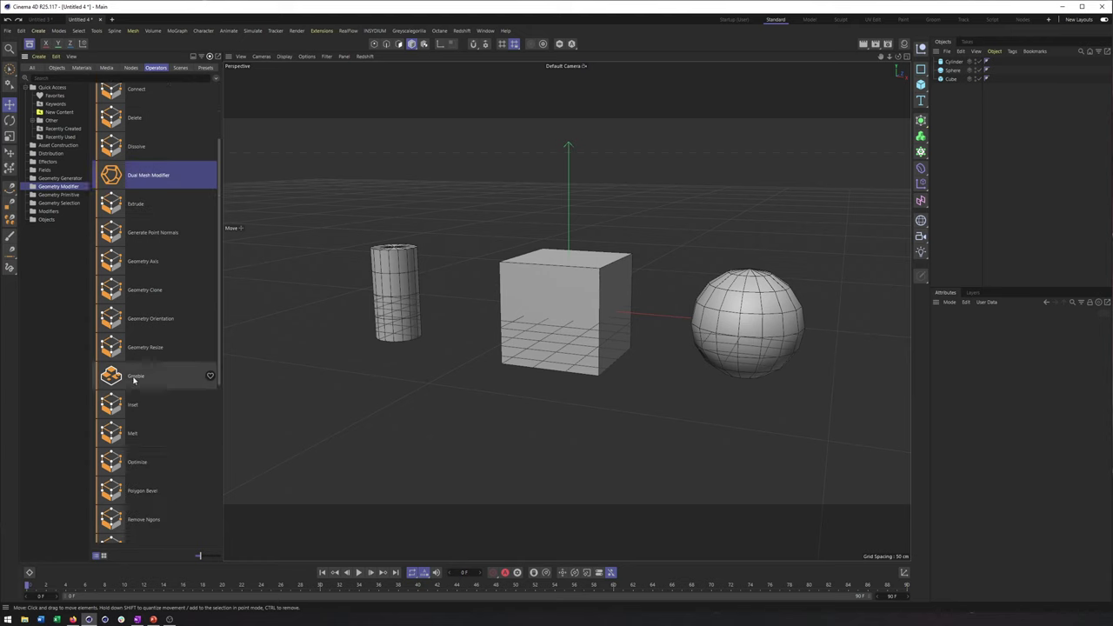
scroll(150, 333, "down", 8)
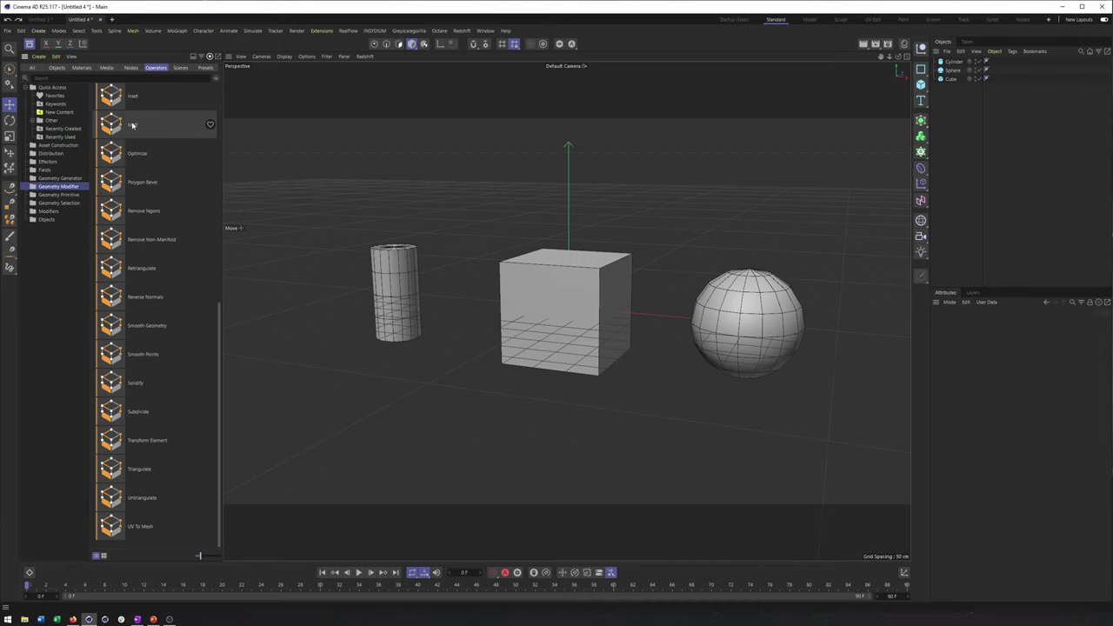
- Examine the Geometry Selection operators and compare them with the regular selection commands
left_click(70, 204)
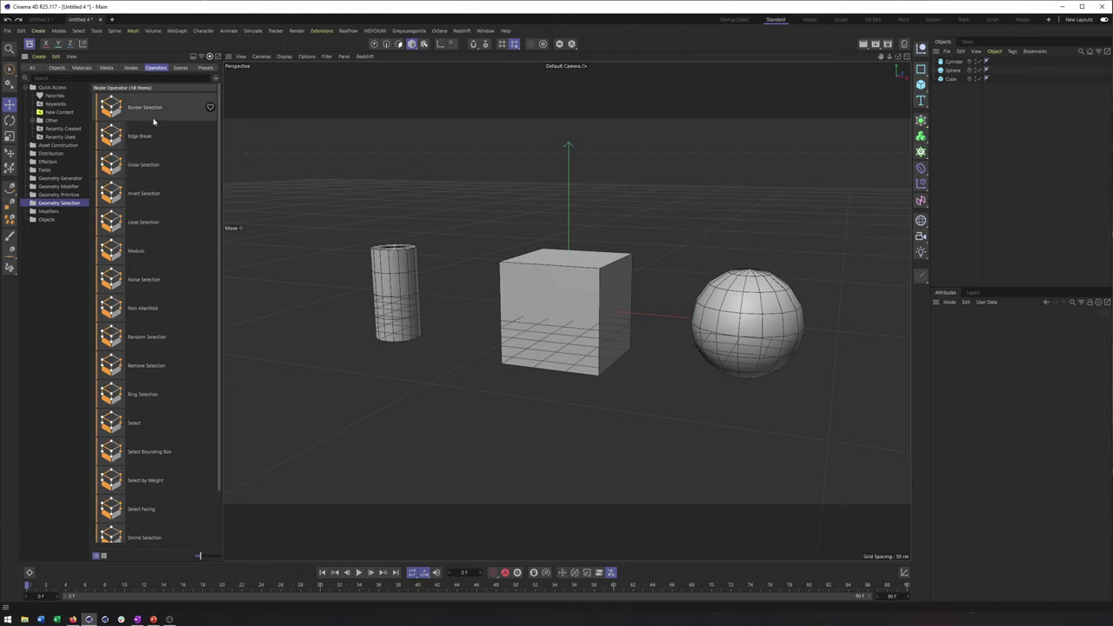
left_click(78, 31)
left_click(159, 412)
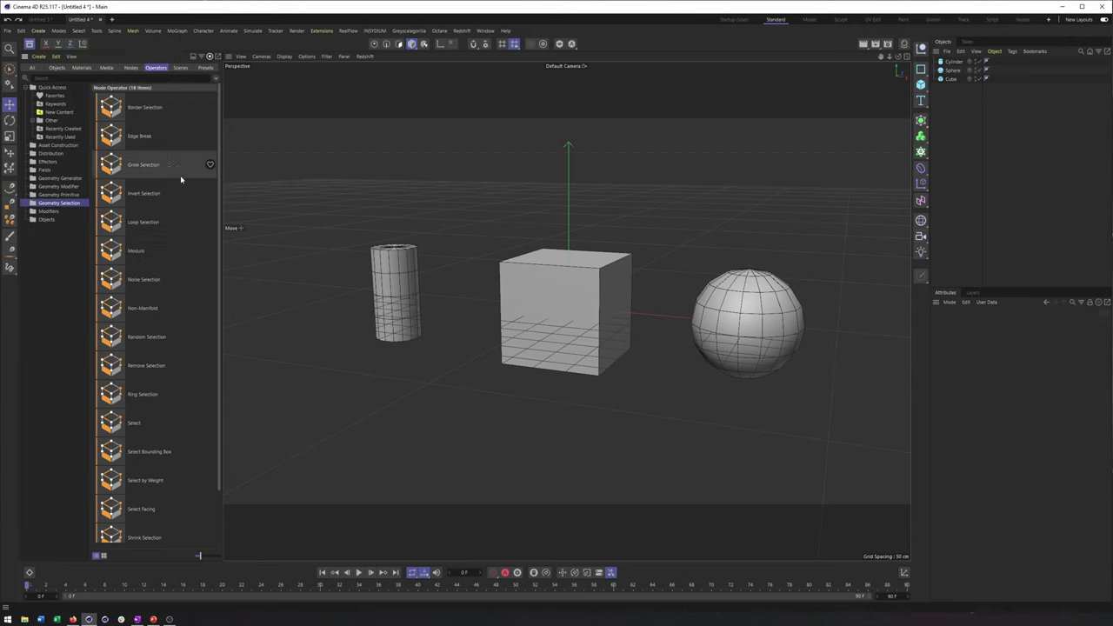
scroll(160, 467, "down", 2)
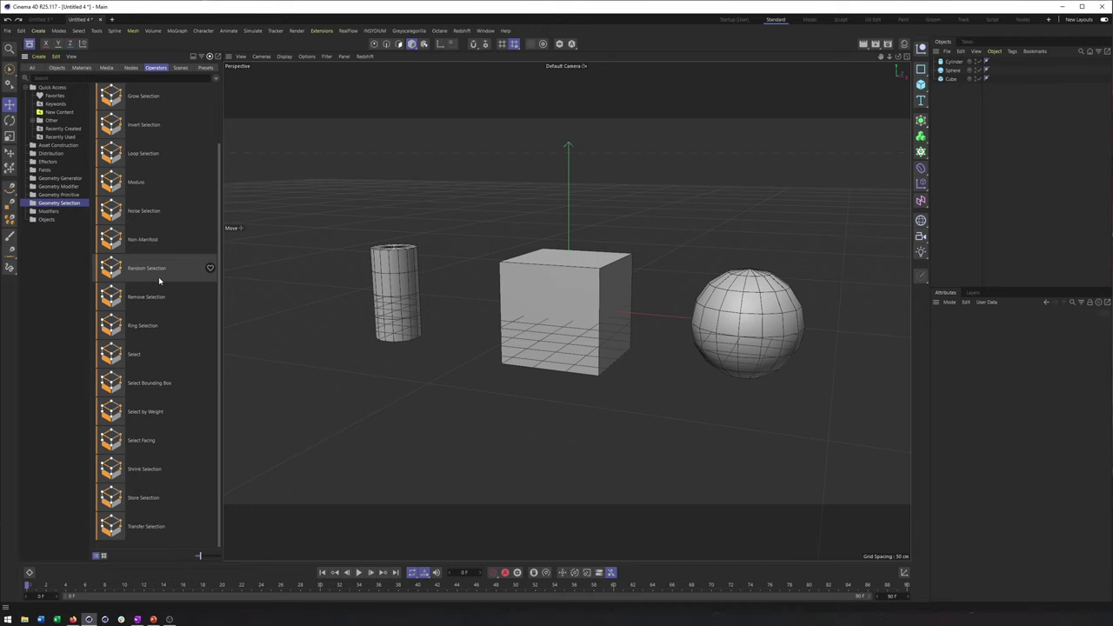
- Add the Remove Selection operator as a child of the Cylinder and check its Type options, keeping Polygons
mouse_move(508, 300)
left_mouse_down("alt")
mouse_move(577, 328)
mouse_move(520, 309)
left_mouse_up("alt")
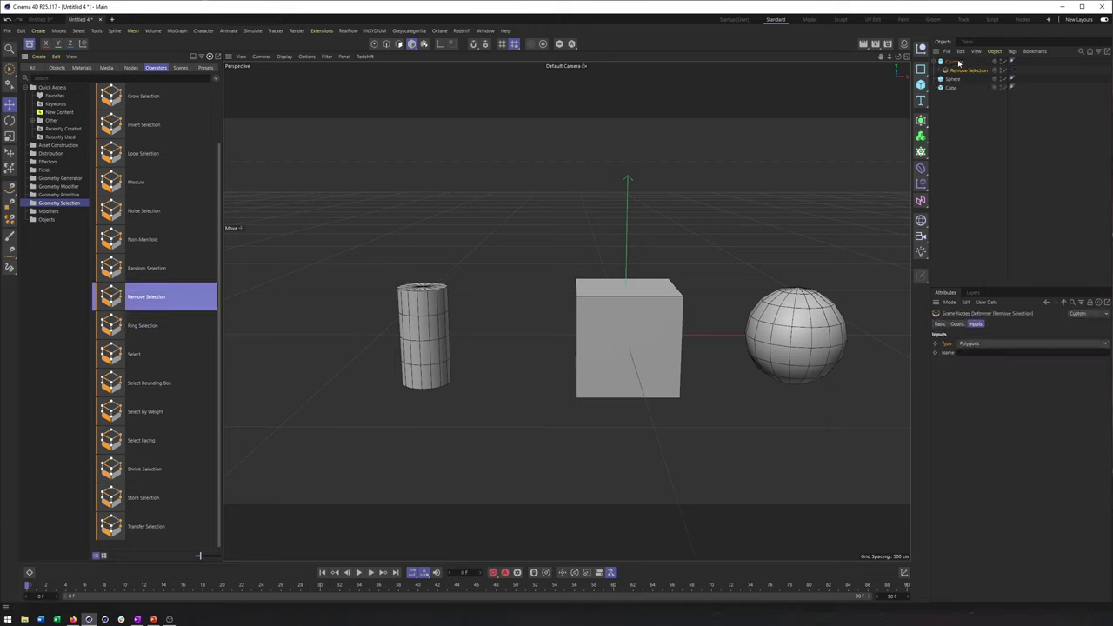
middle_click_drag(406, 329, 553, 329, "alt")
scroll(553, 329, "up", 4)
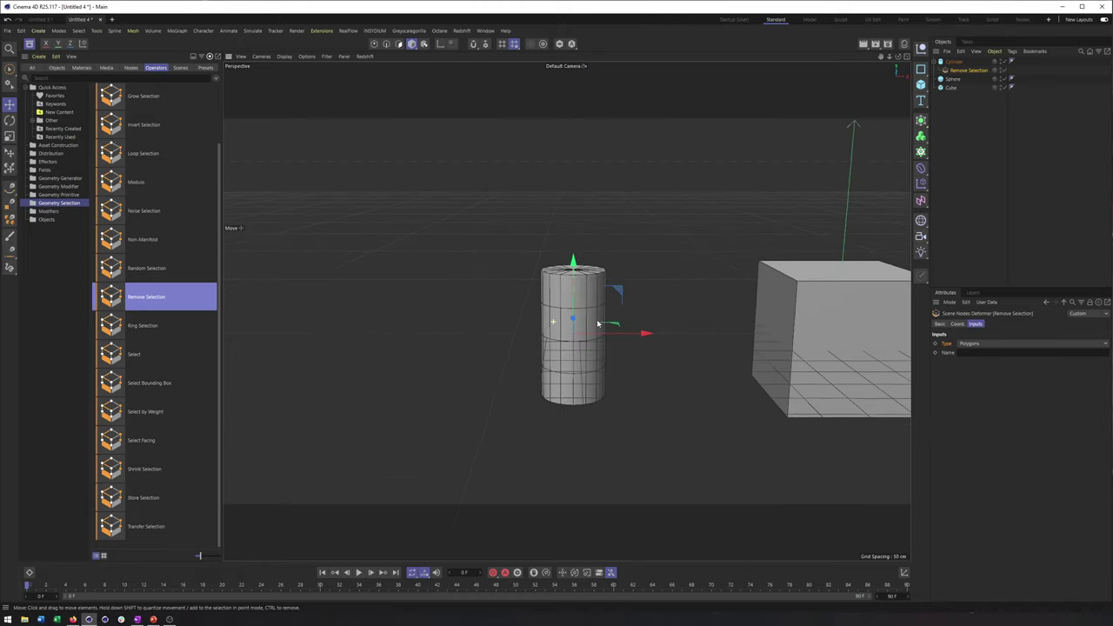
left_click(994, 347)
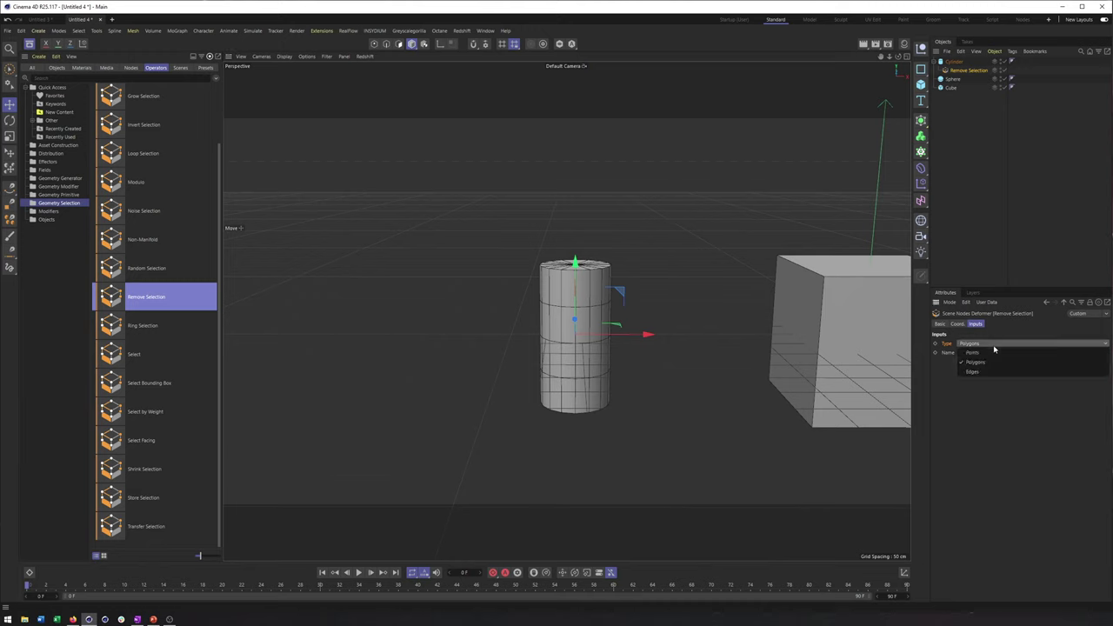
left_click(1009, 89)
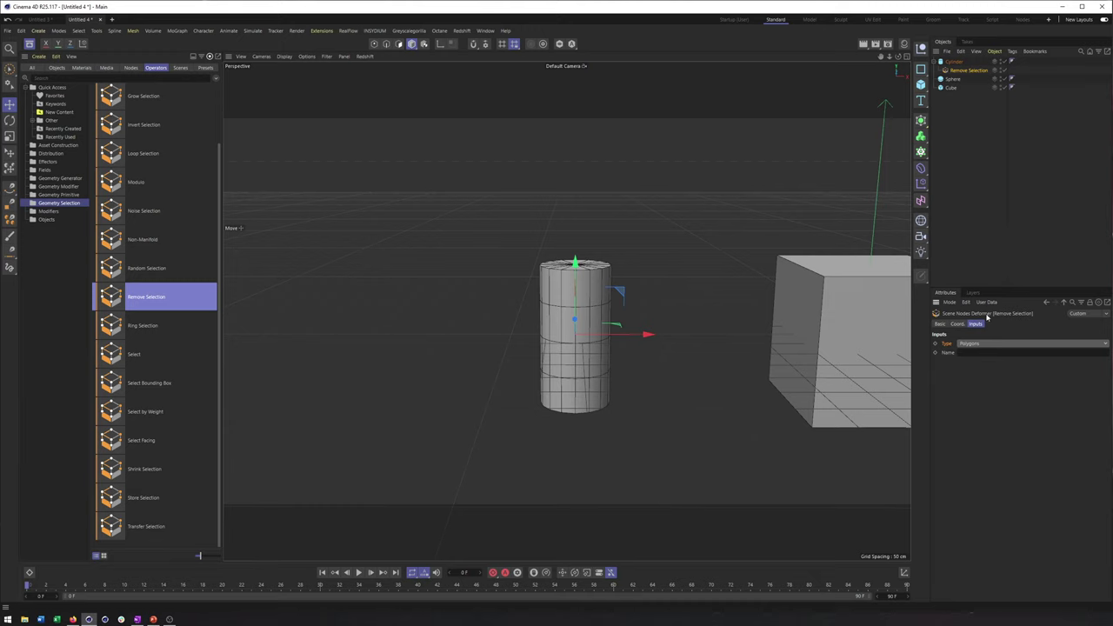
left_click(976, 346)
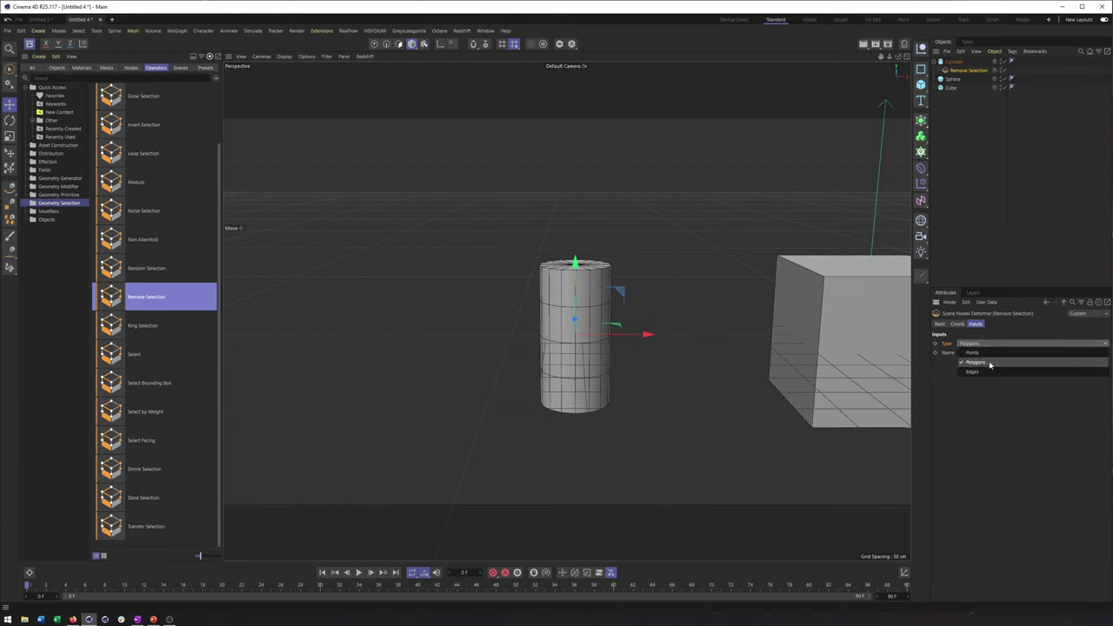
left_click(1003, 303)
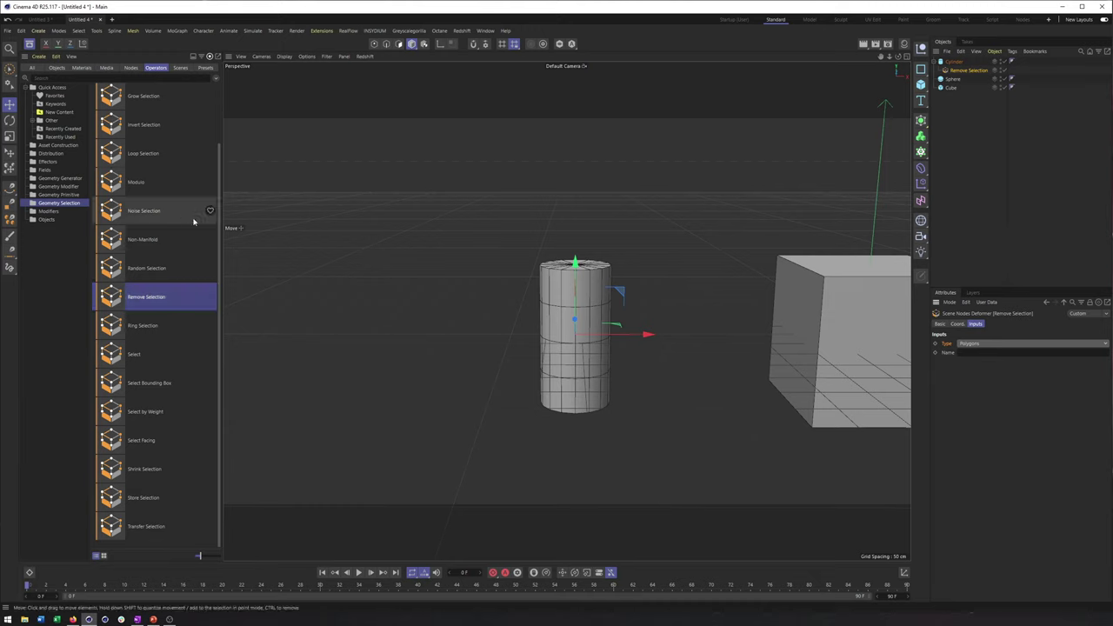
- Add the Extrude operator from Geometry Modifier as a child of the Cylinder, beneath Remove Selection
scroll(167, 240, "up", 2)
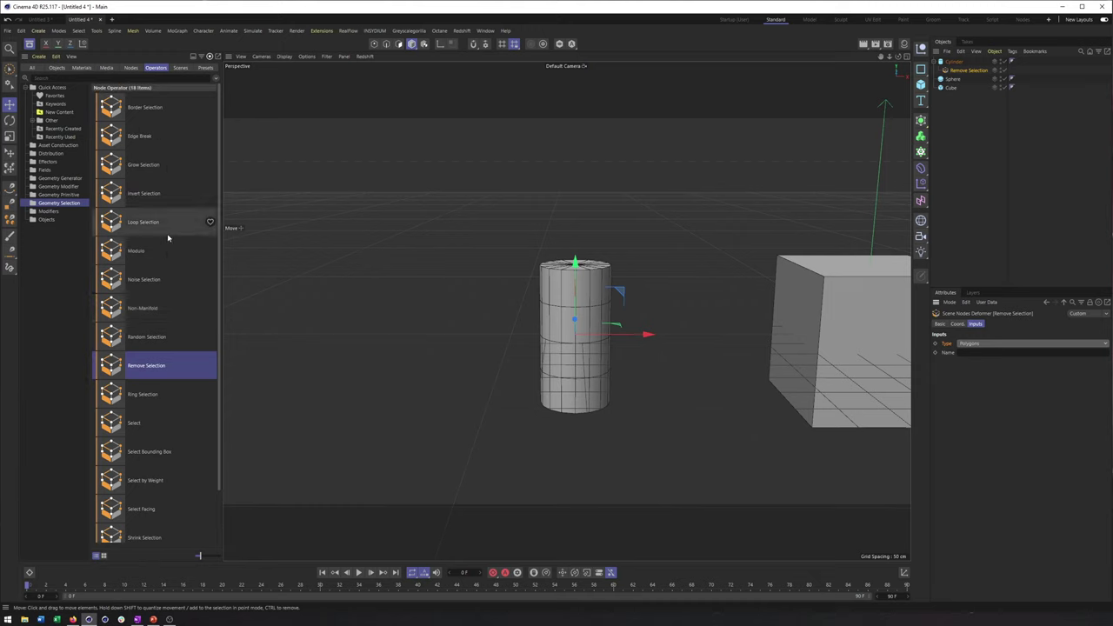
left_click(62, 187)
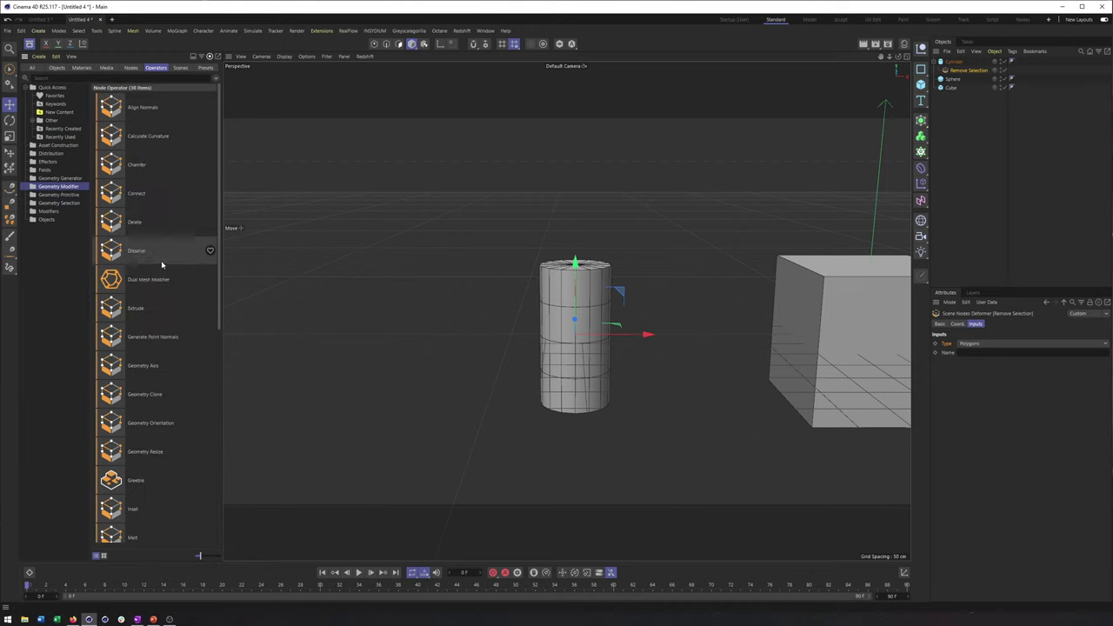
mouse_move(136, 308)
left_mouse_down()
mouse_move(1041, 199)
mouse_move(965, 78)
mouse_move(981, 78)
left_mouse_up()
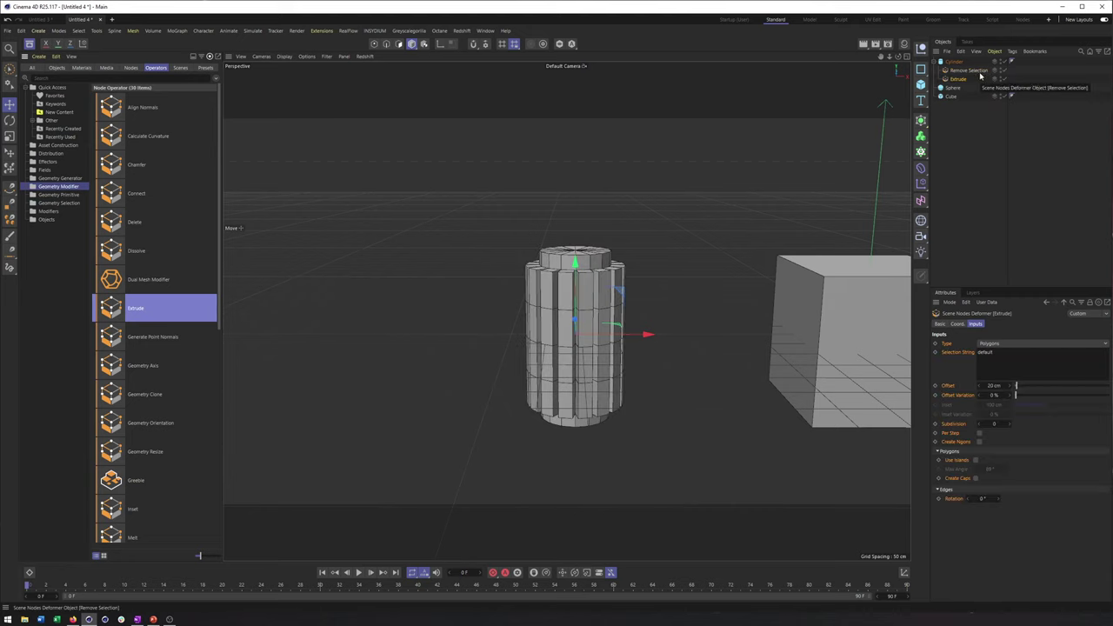
scroll(628, 249, "up", 5)
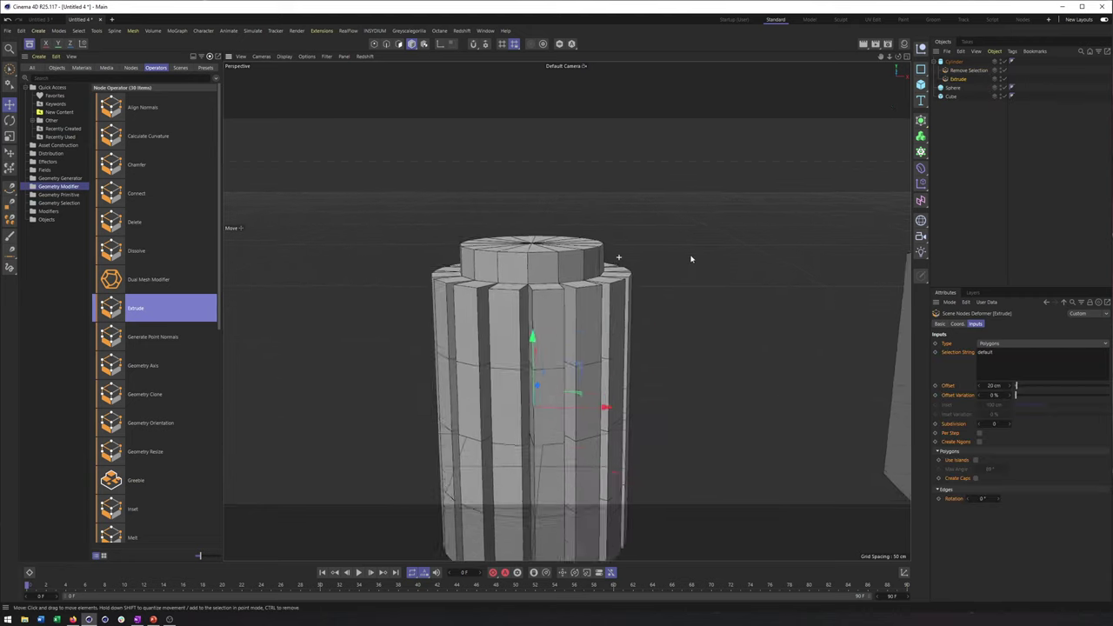
mouse_move(705, 205)
left_mouse_down("alt")
mouse_move(745, 199)
mouse_move(694, 201)
left_mouse_up("alt")
scroll(691, 202, "down", 2)
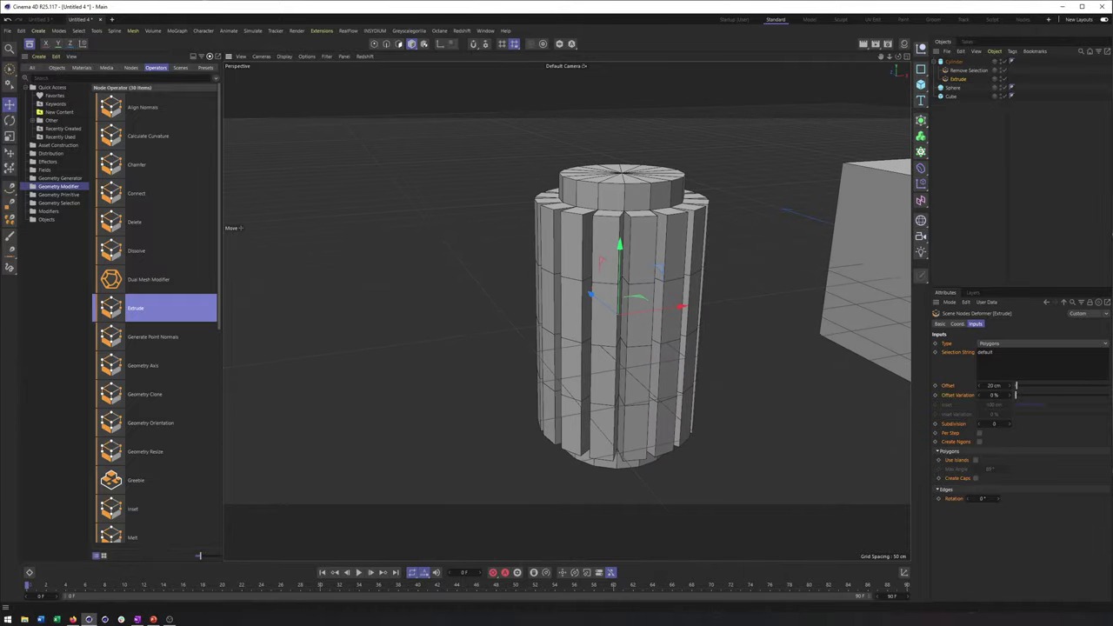
- Delete the Remove Selection operator from the Cylinder
left_click(982, 73)
key("Delete")
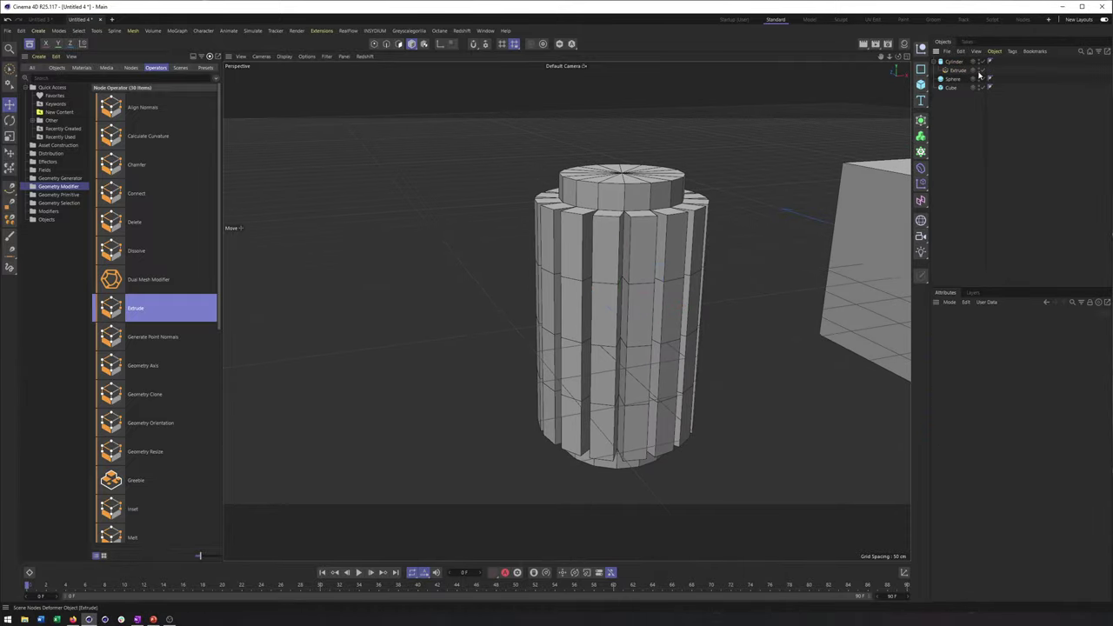
- Add the Random Selection operator from Geometry Selection as a child of the Cylinder, above Extrude
left_click(59, 203)
left_click_drag(144, 338, 482, 297)
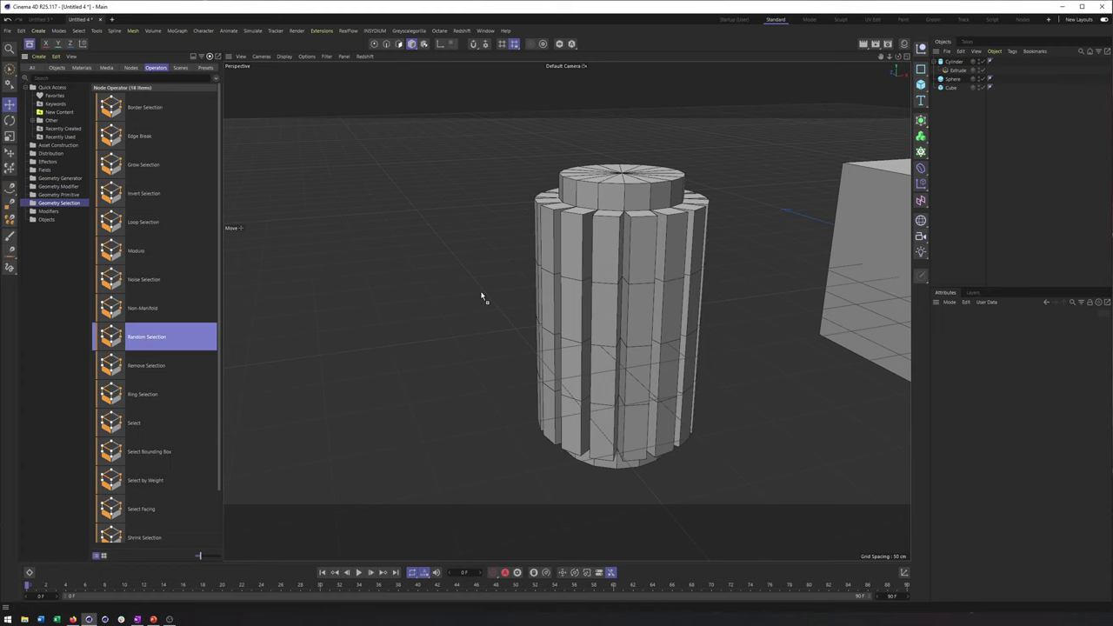
left_click_drag(968, 63, 967, 66)
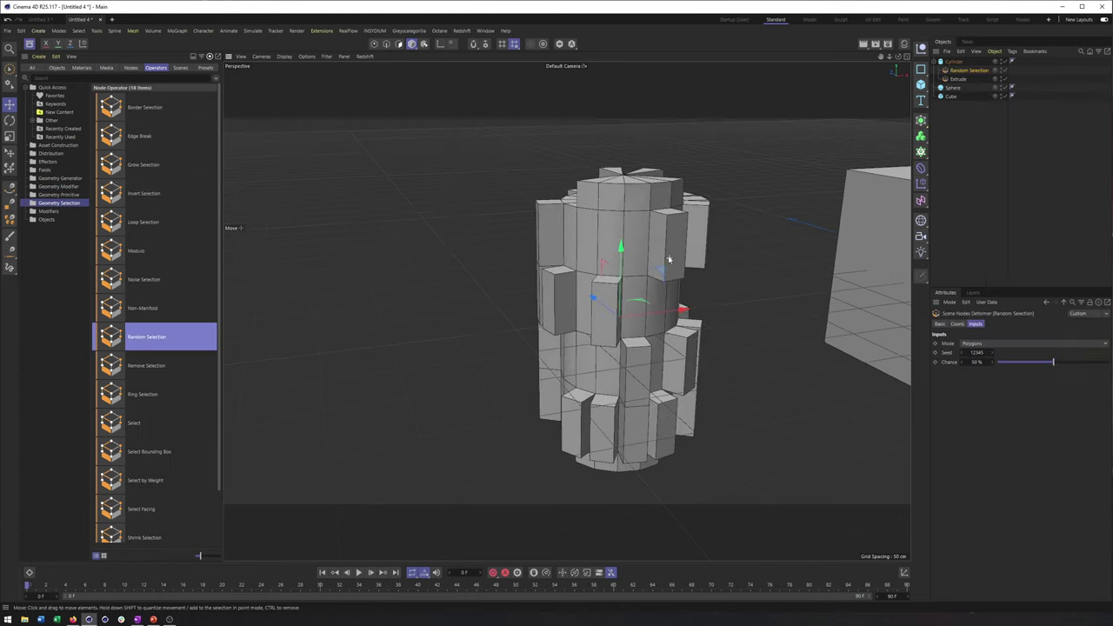
left_click_drag(656, 262, 652, 263, "alt")
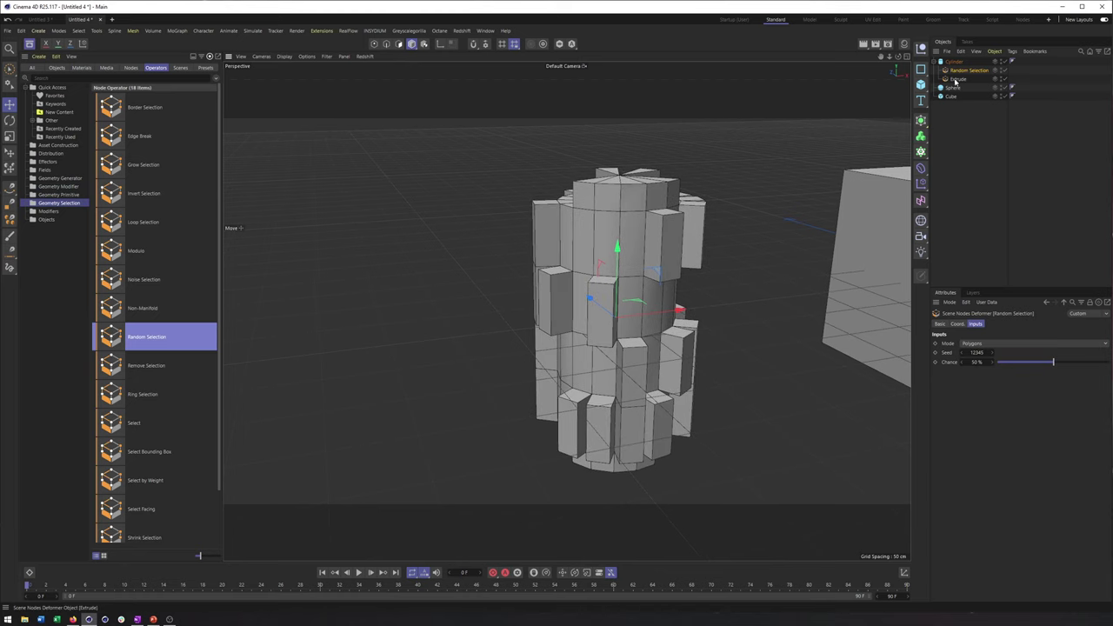
left_click(957, 79)
left_click_drag(808, 136, 619, 176, "alt")
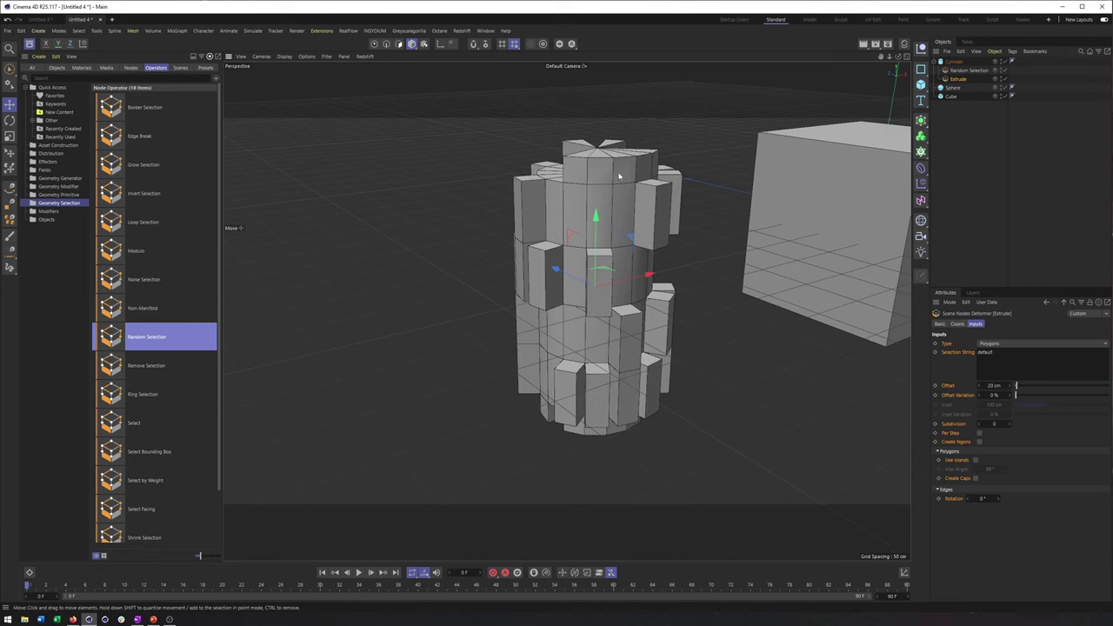
left_click_drag(526, 247, 596, 241, "alt")
- Set the Random Selection operator's Seed to 12352 and its Chance to 41%
left_click(966, 71)
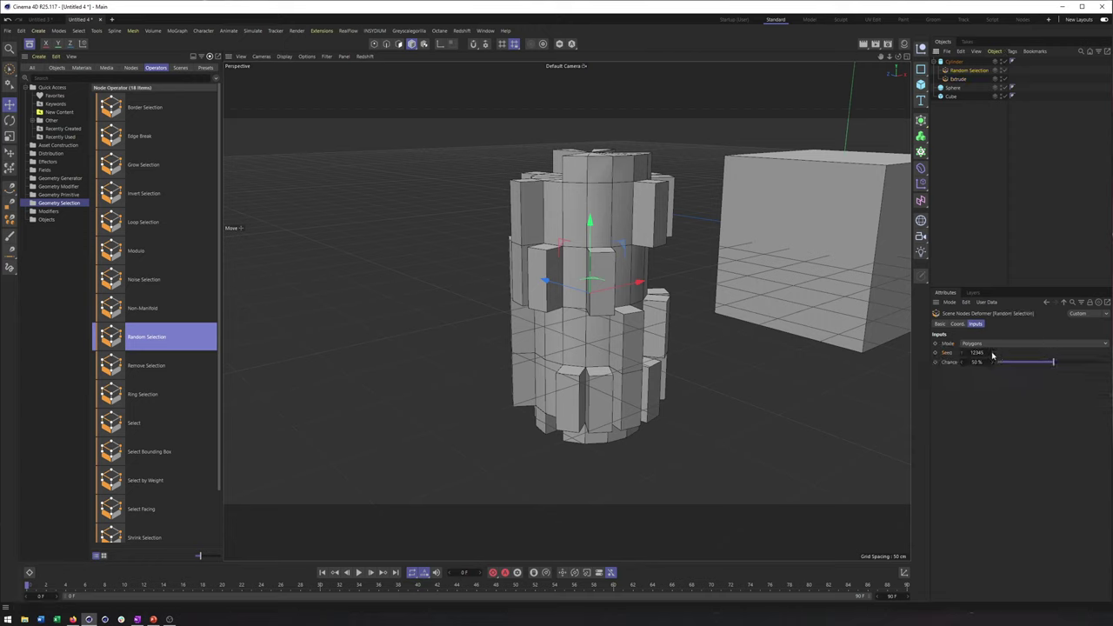
left_click(992, 353)
left_click(993, 353)
left_click(993, 353)
left_click(993, 353)
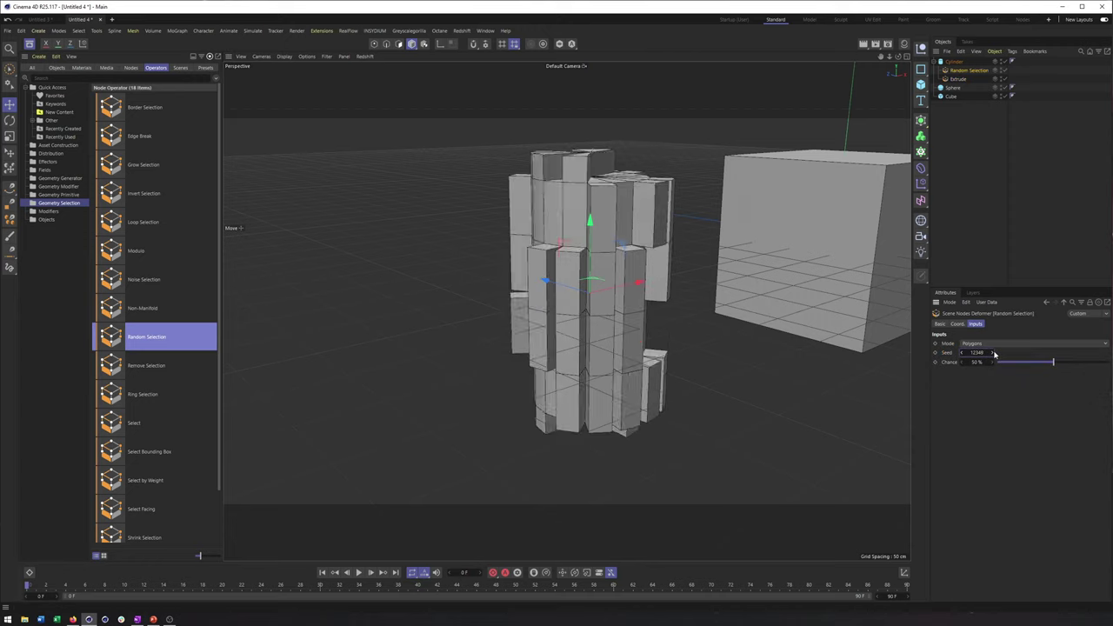
left_click_drag(994, 354, 1045, 373)
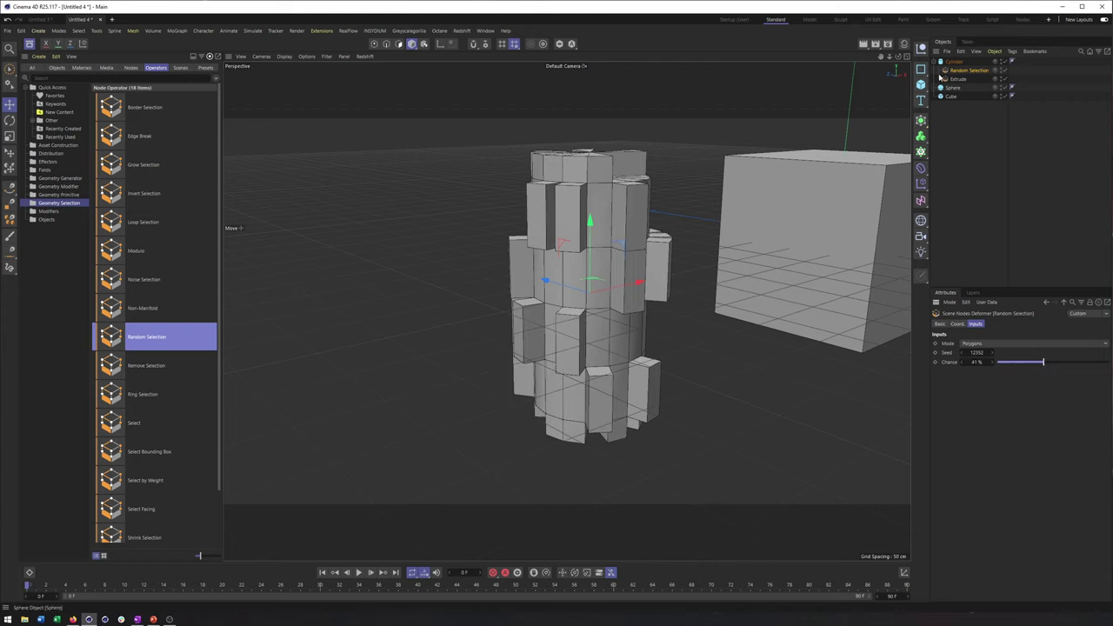
- Set the Extrude operator's Offset Variation to 100% and its Offset to 30 cm
left_click(954, 81)
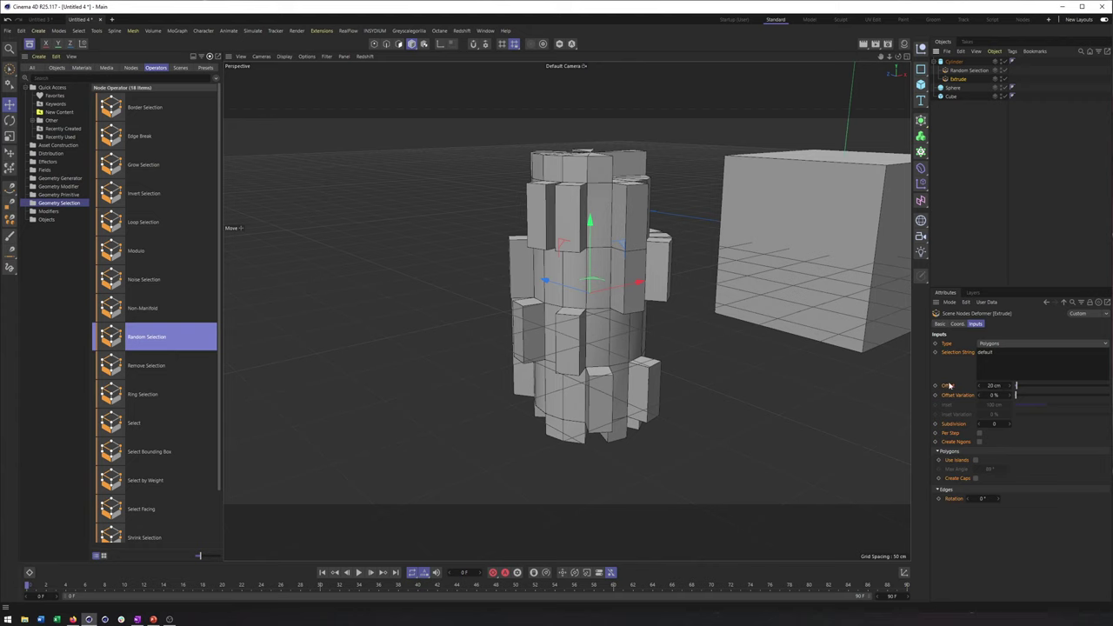
left_click_drag(1013, 385, 1108, 396)
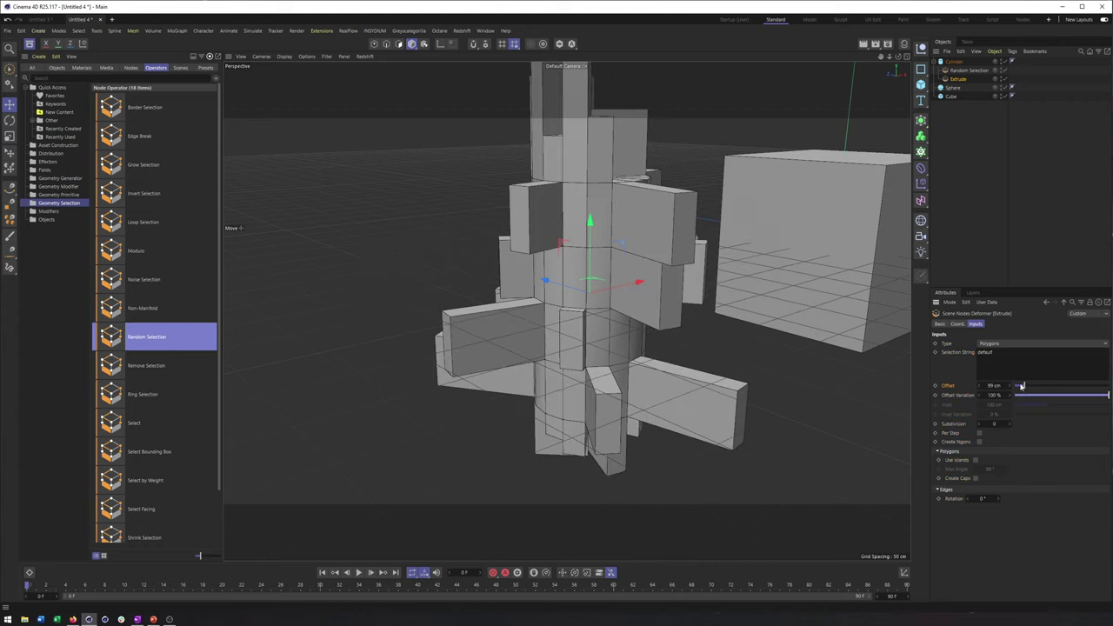
left_click_drag(1021, 385, 1019, 385)
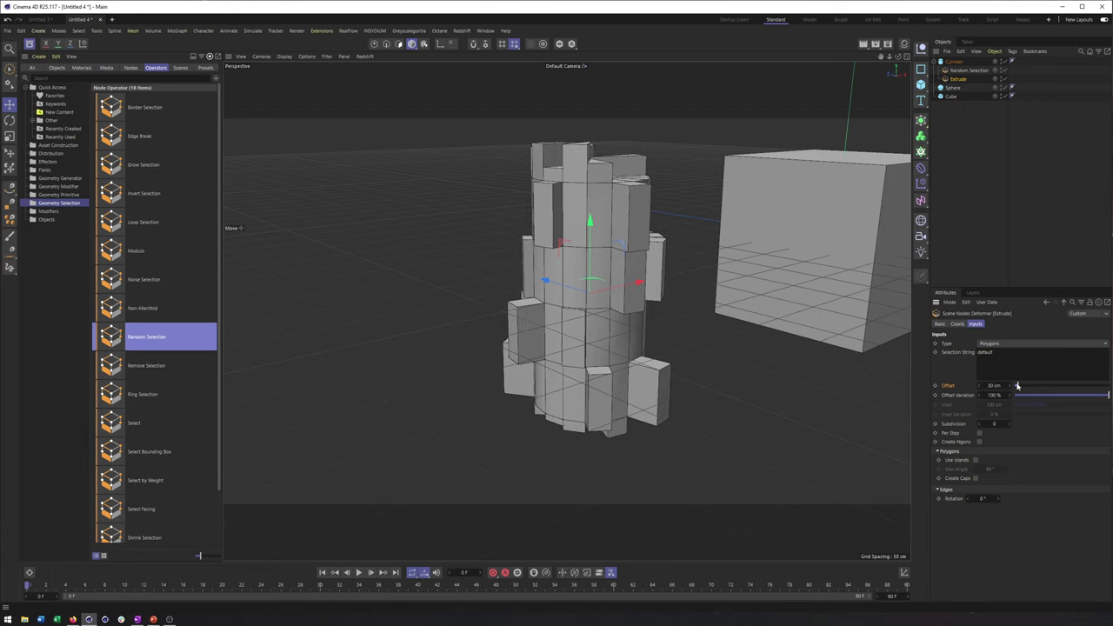
left_click_drag(644, 316, 666, 319, "alt")
middle_click_drag(632, 295, 694, 306, "alt")
scroll(663, 238, "up", 2)
left_click_drag(662, 237, 706, 251, "alt")
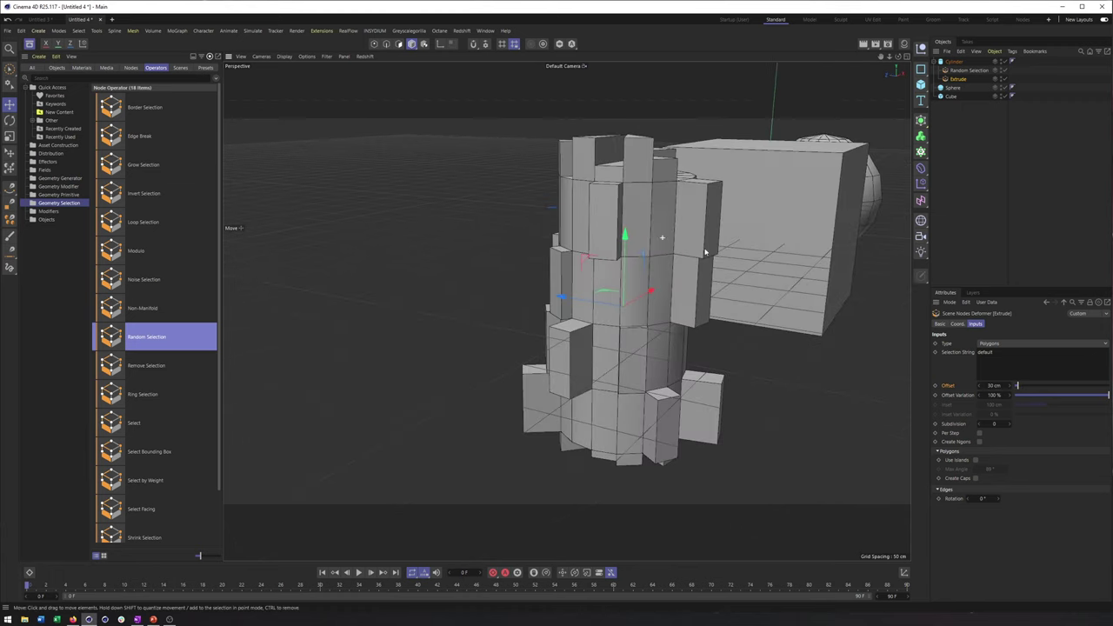
left_click_drag(402, 283, 673, 203, "alt")
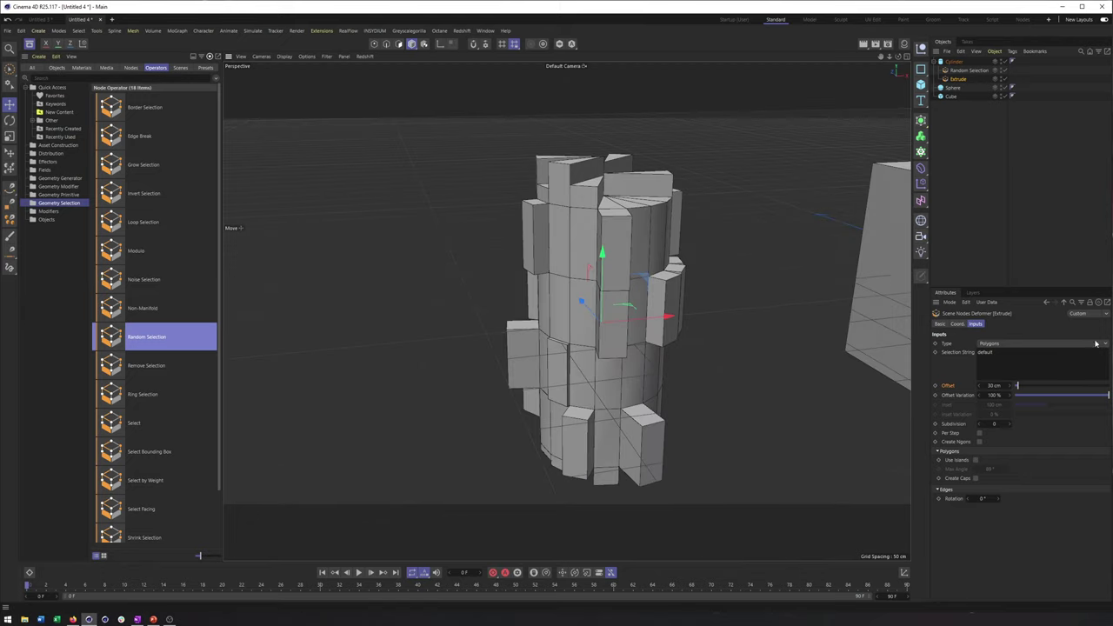
- Try the Use Islands option on the Extrude operator, then leave it off
left_click(975, 461)
left_click(975, 462)
left_click(976, 461)
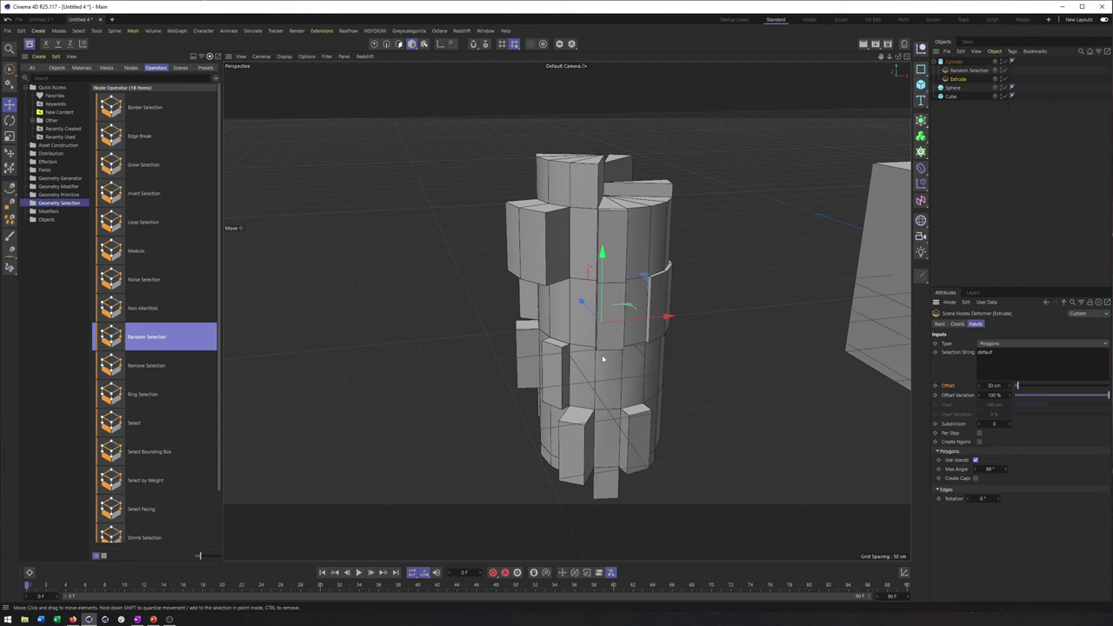
left_click_drag(604, 360, 645, 320, "alt")
left_click(976, 461)
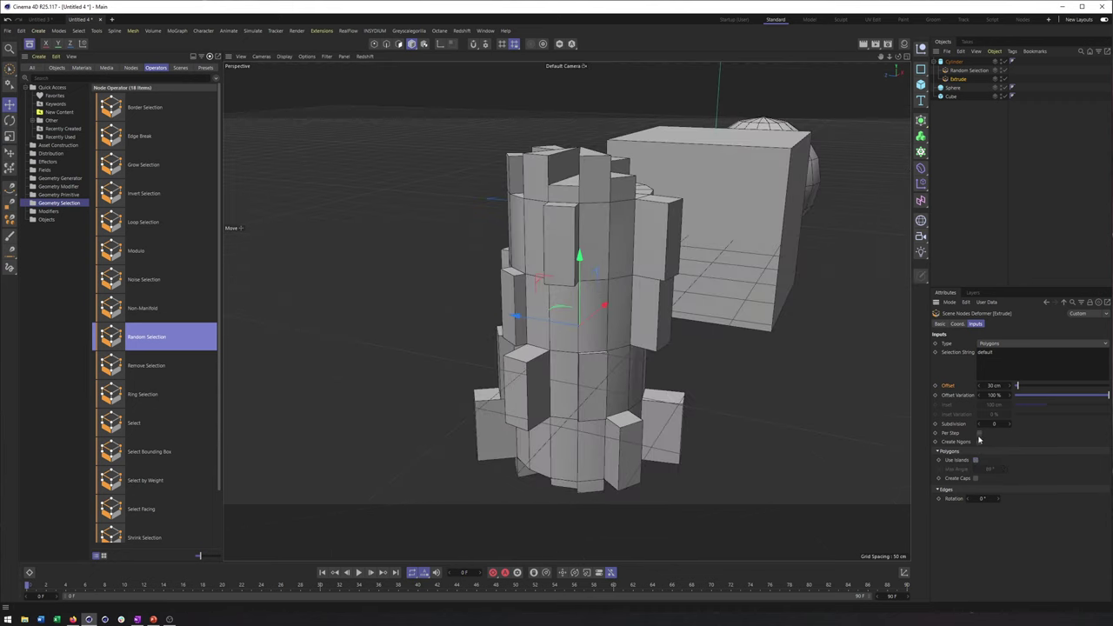
- Try an Extrude Subdivision of 3 on the Cylinder, then reset it to 0
left_click_drag(696, 385, 749, 410, "alt")
left_click(1010, 424)
left_click(1010, 424)
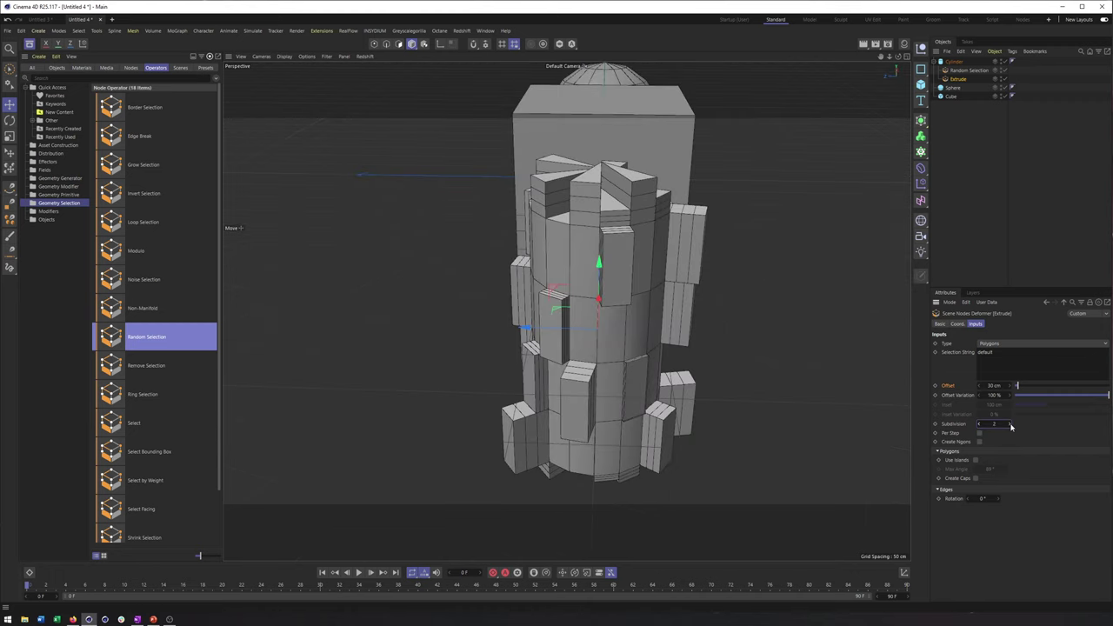
left_click(1010, 425)
left_click_drag(556, 316, 575, 312, "alt")
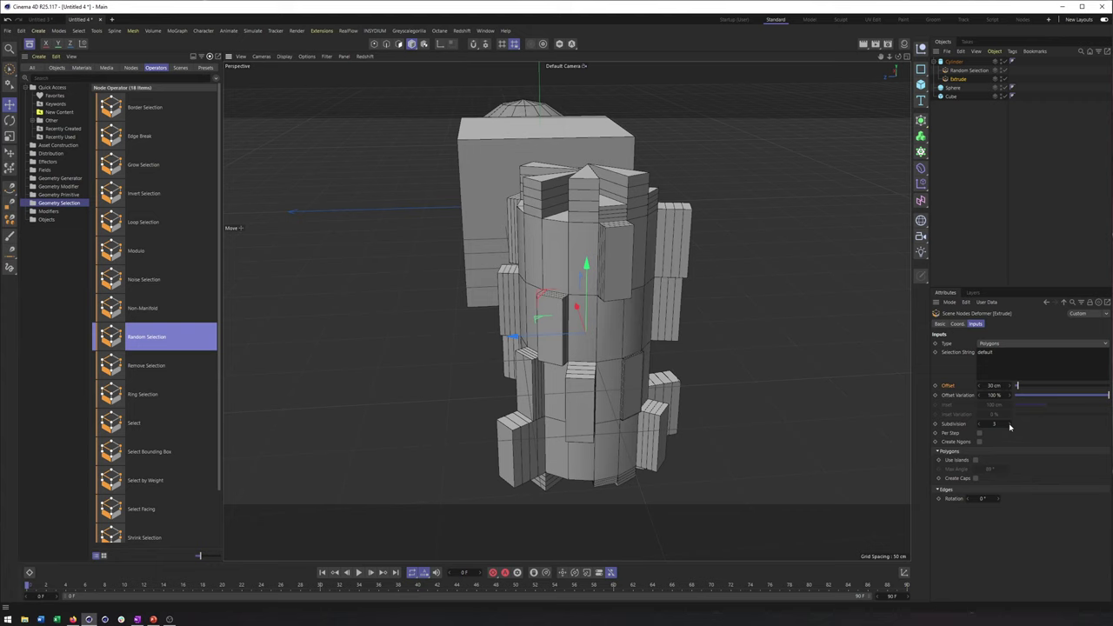
left_click_drag(1009, 424, 989, 424)
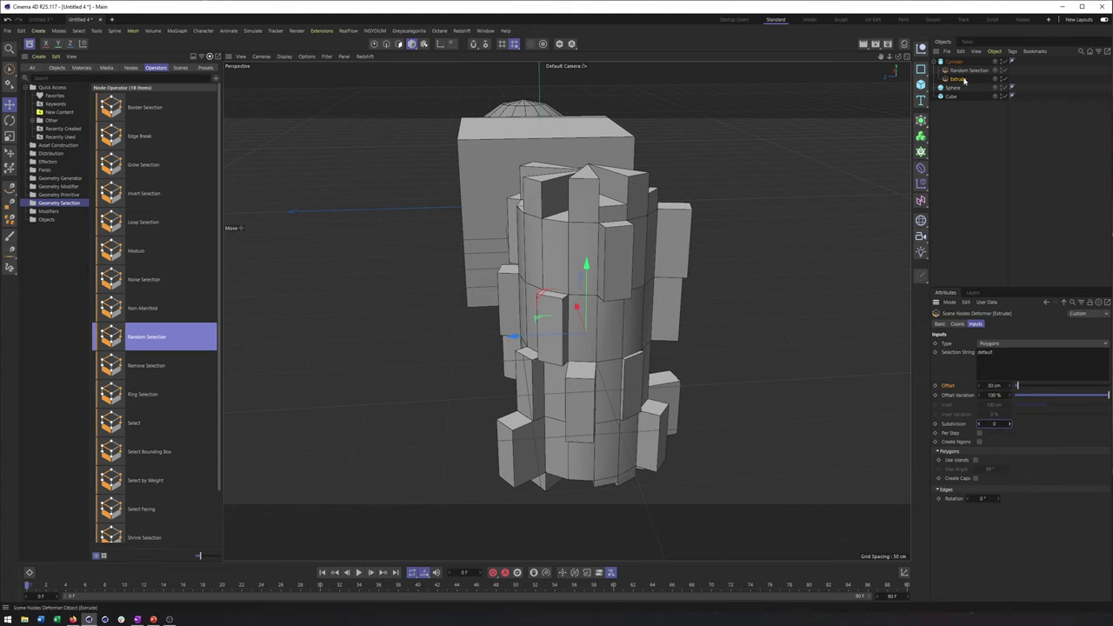
- Set the Random Selection operator's Chance to 48%
left_click_drag(621, 315, 584, 332, "alt")
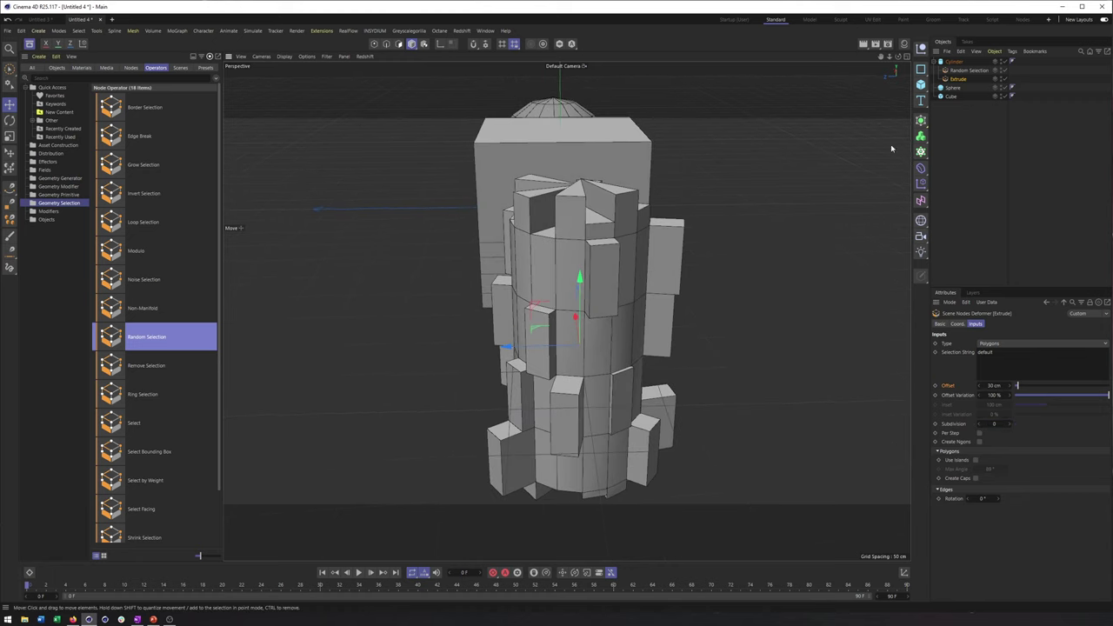
left_click(963, 72)
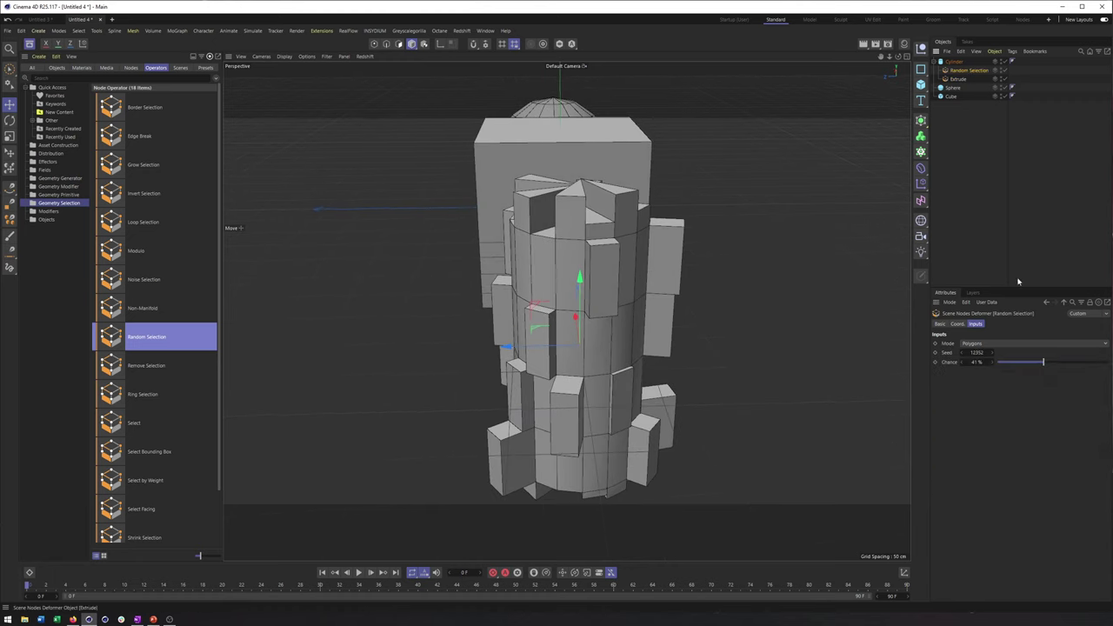
left_click_drag(1036, 365, 1050, 361)
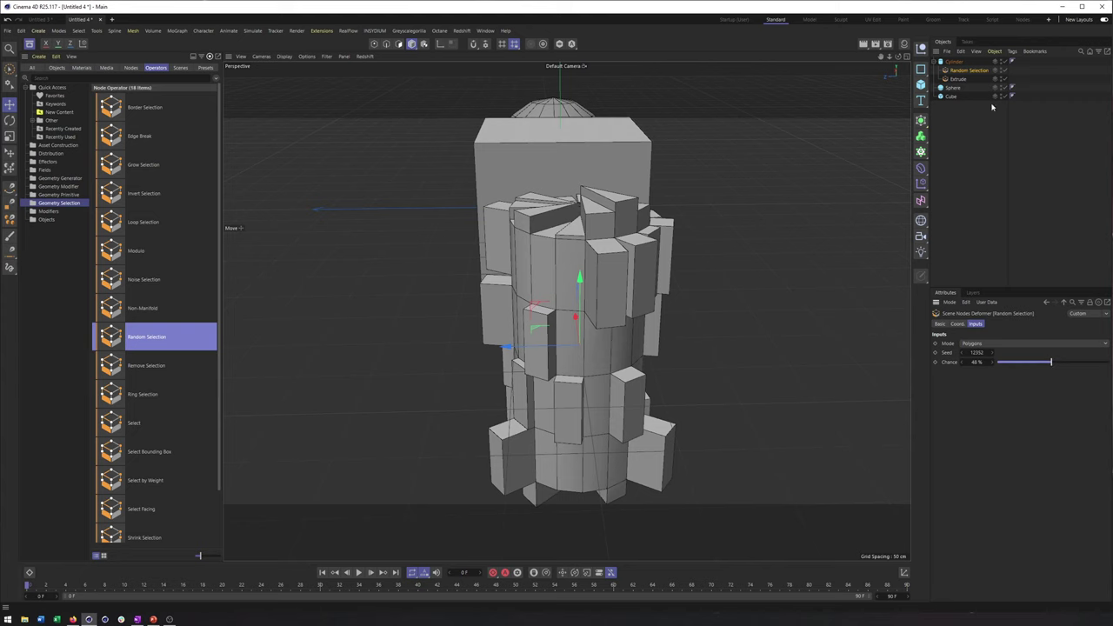
- Add the Inset operator from Geometry Modifier as a child of the Cylinder, beneath Extrude
left_click(959, 79)
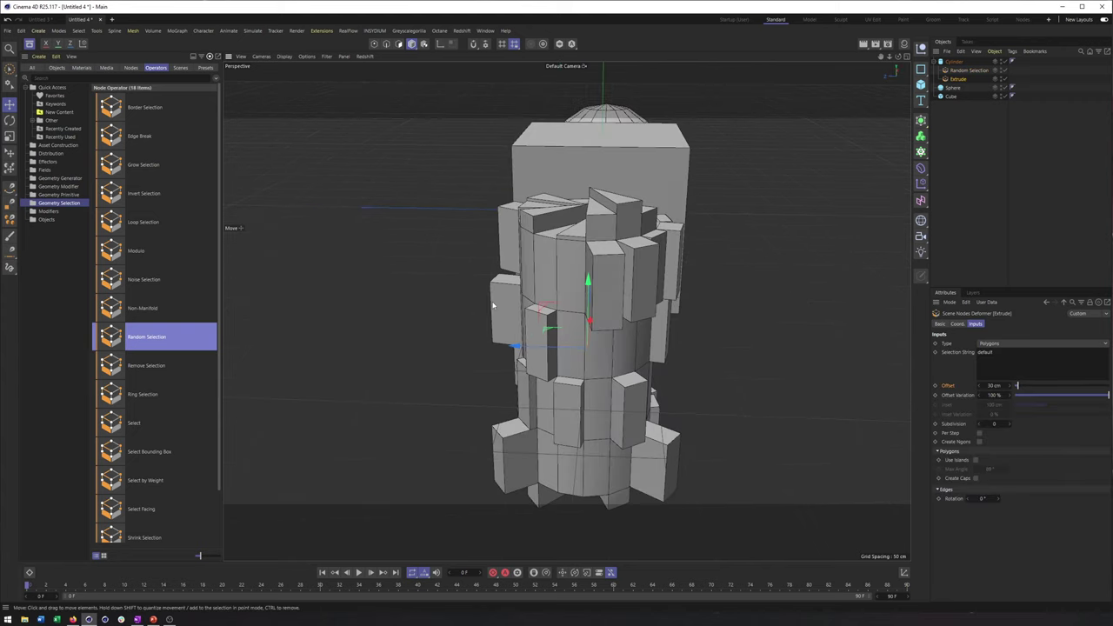
left_click(57, 186)
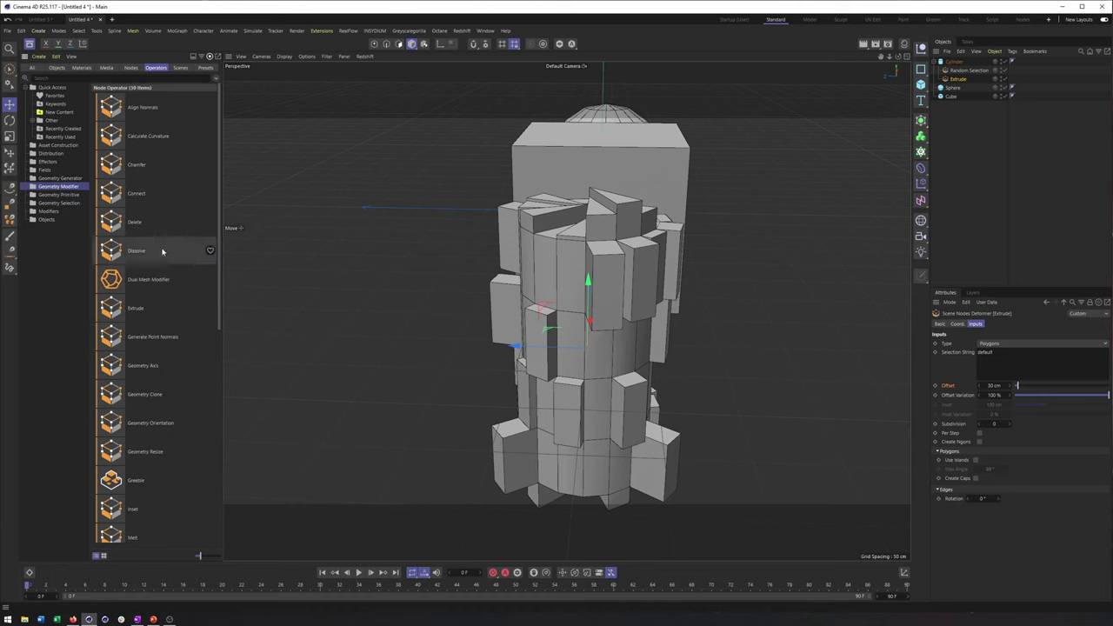
left_click_drag(132, 509, 967, 87)
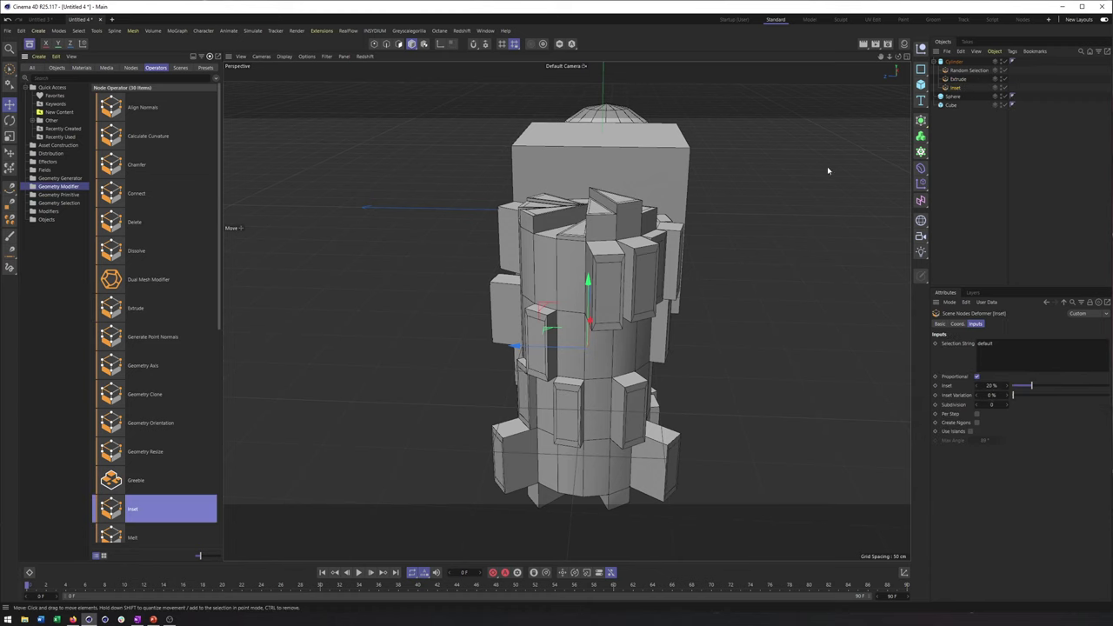
left_click_drag(635, 288, 673, 253, "alt")
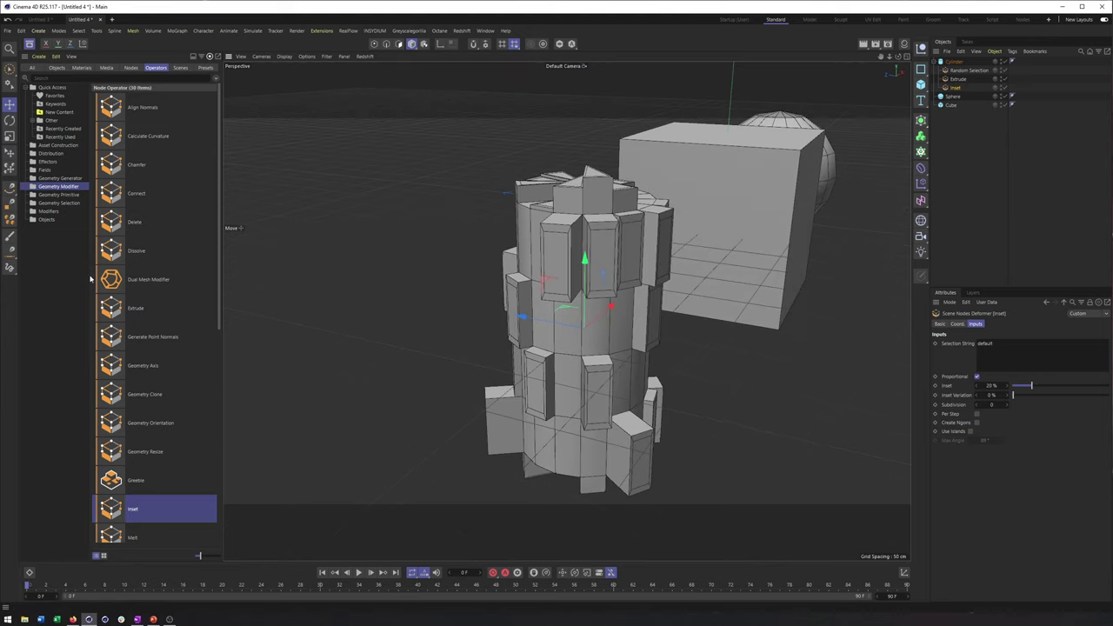
- Add a second Random Selection operator to the Cylinder, between Extrude and Inset
left_click(58, 202)
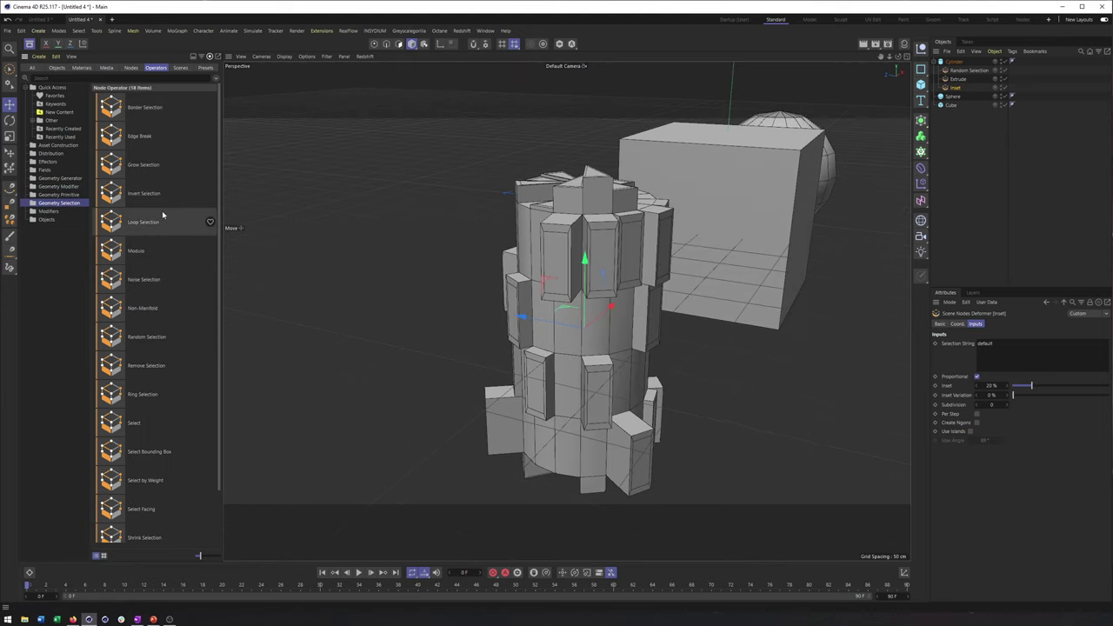
left_click_drag(146, 336, 972, 83)
left_click_drag(557, 228, 535, 214, "alt")
scroll(547, 249, "up", 3)
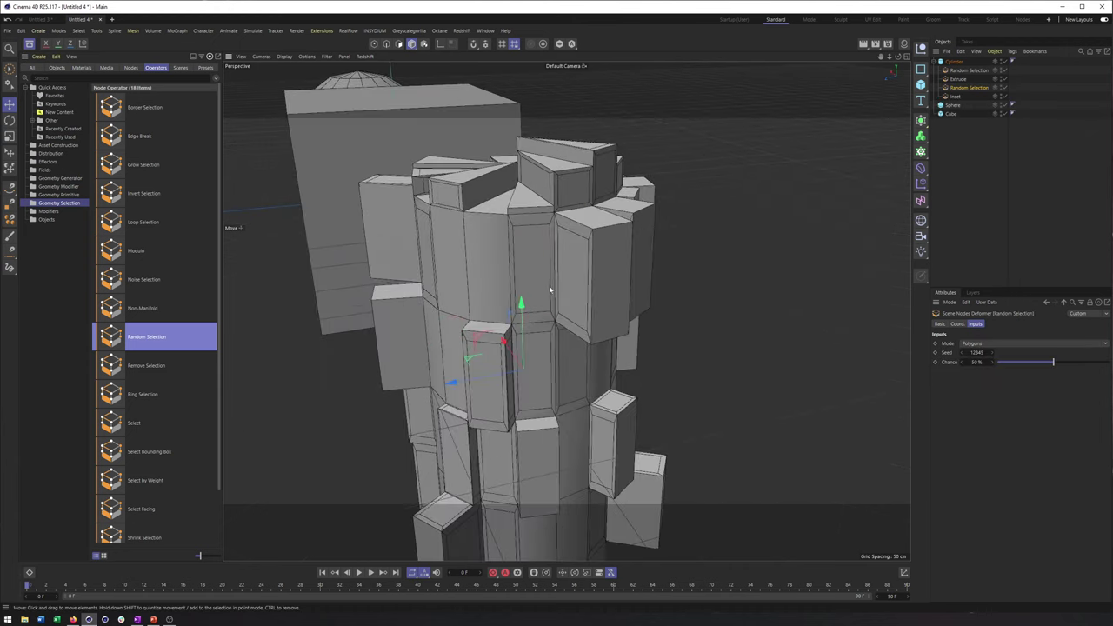
middle_click_drag(549, 291, 554, 237, "alt")
left_click_drag(554, 236, 517, 341, "alt")
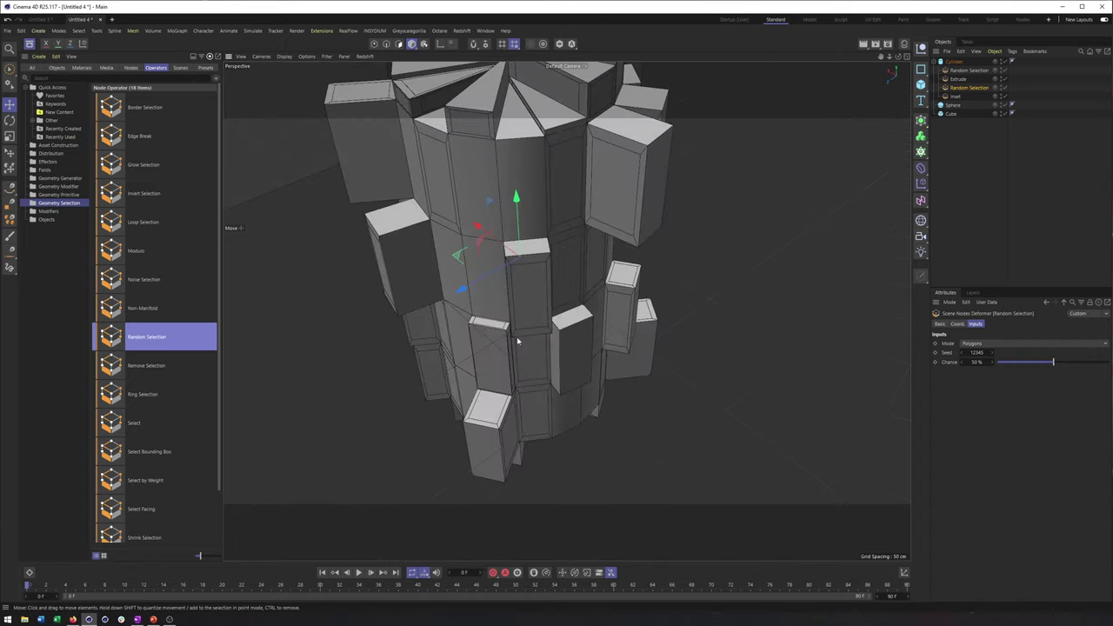
left_click_drag(577, 304, 536, 263, "alt")
middle_click_drag(536, 263, 540, 326, "alt")
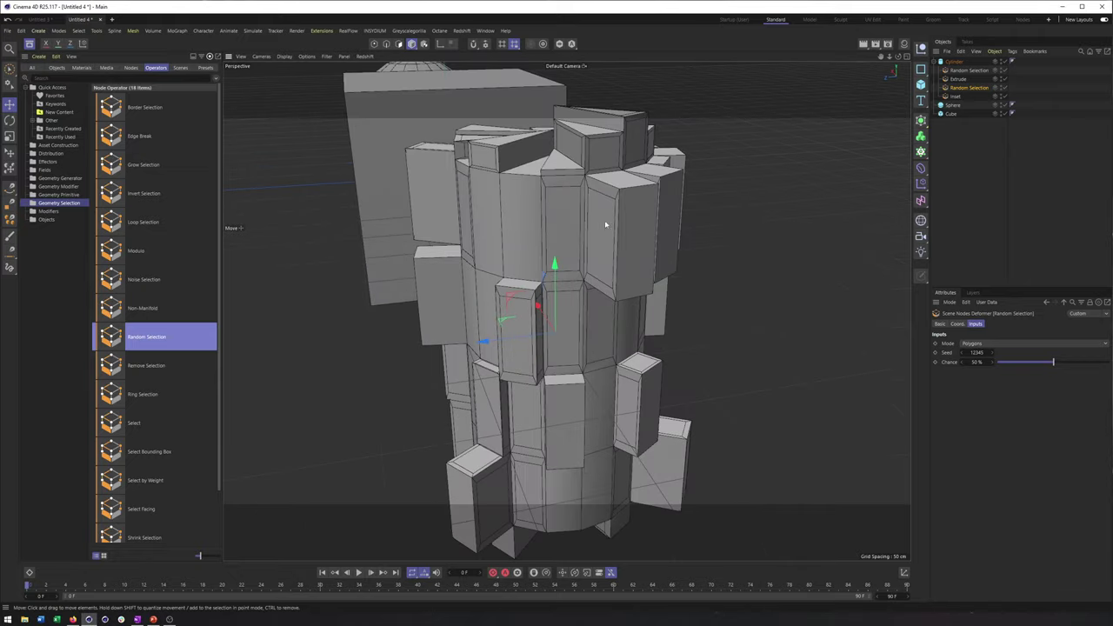
- Add a second Extrude operator from Geometry Modifier to the Cylinder, beneath Inset
left_click(955, 97)
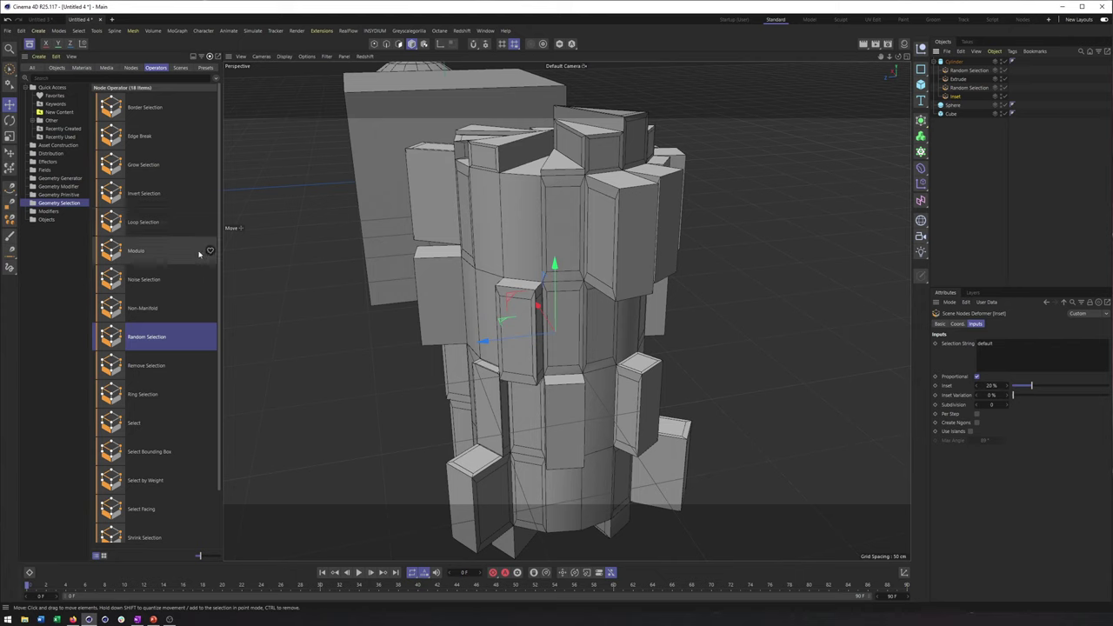
left_click(68, 179)
left_click(69, 186)
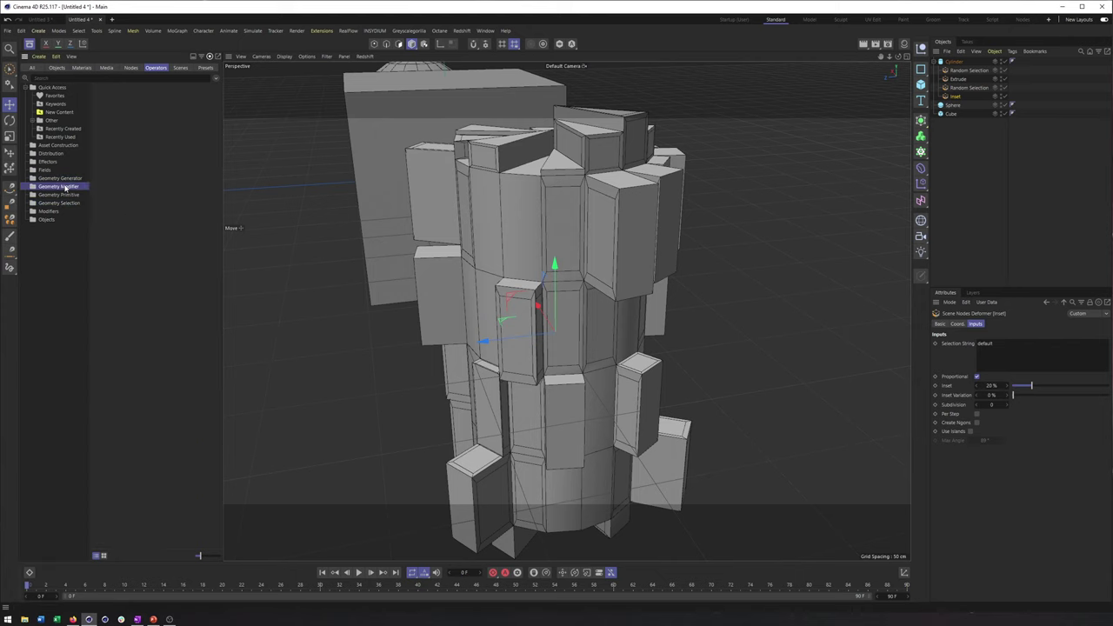
left_click_drag(157, 299, 969, 103)
left_click_drag(532, 290, 506, 306, "alt")
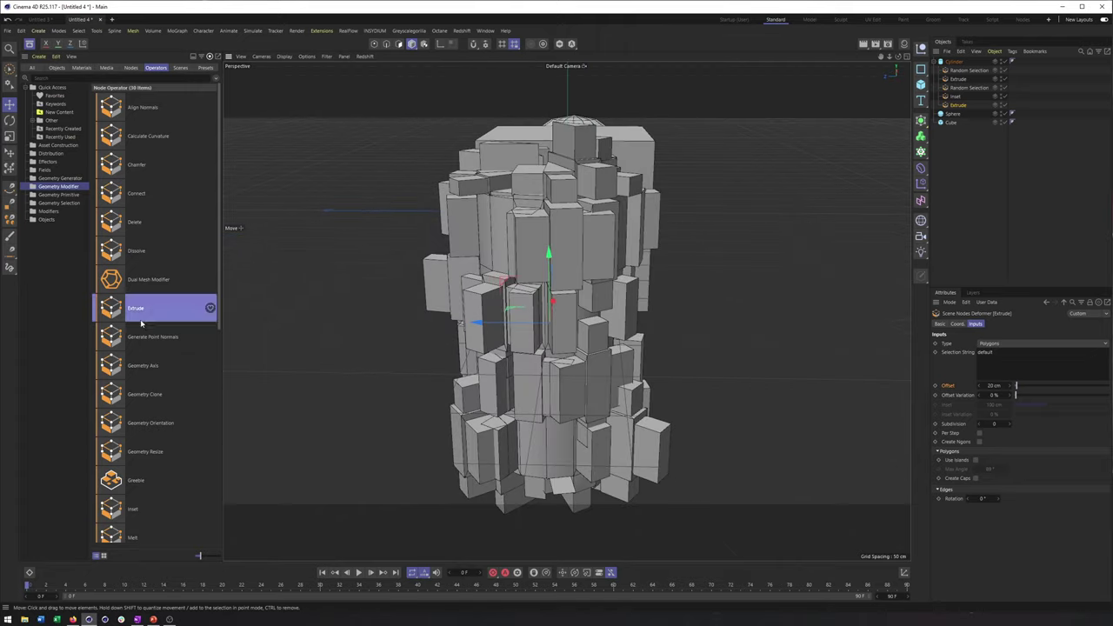
left_click_drag(591, 249, 734, 146, "alt")
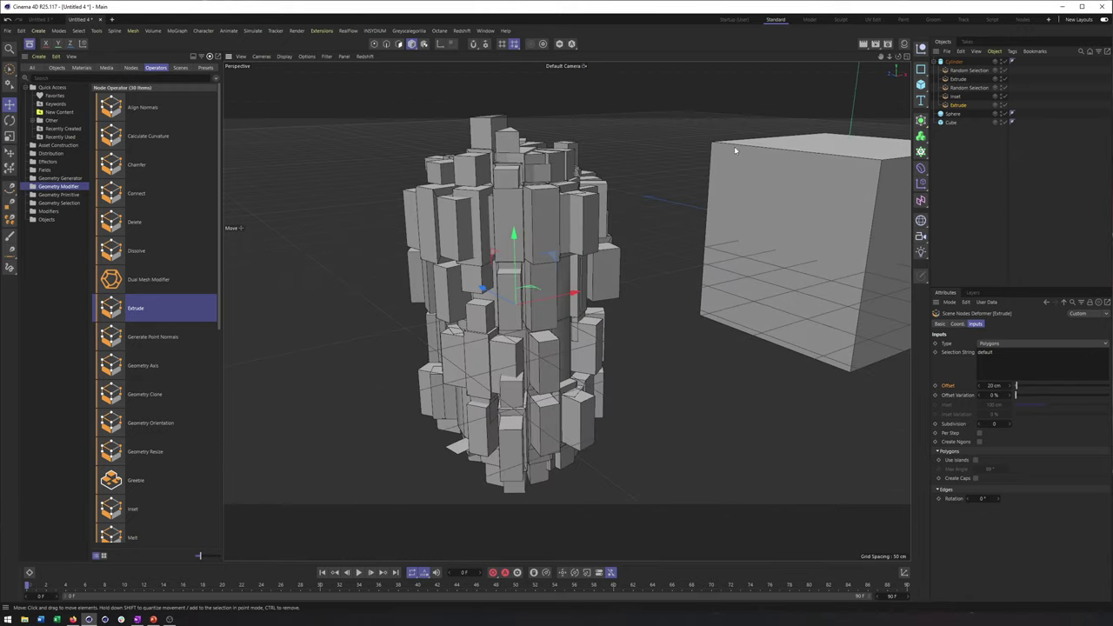
- Adjust the second Extrude operator's Offset and set the second Random Selection's Chance to 64%
left_click(960, 89)
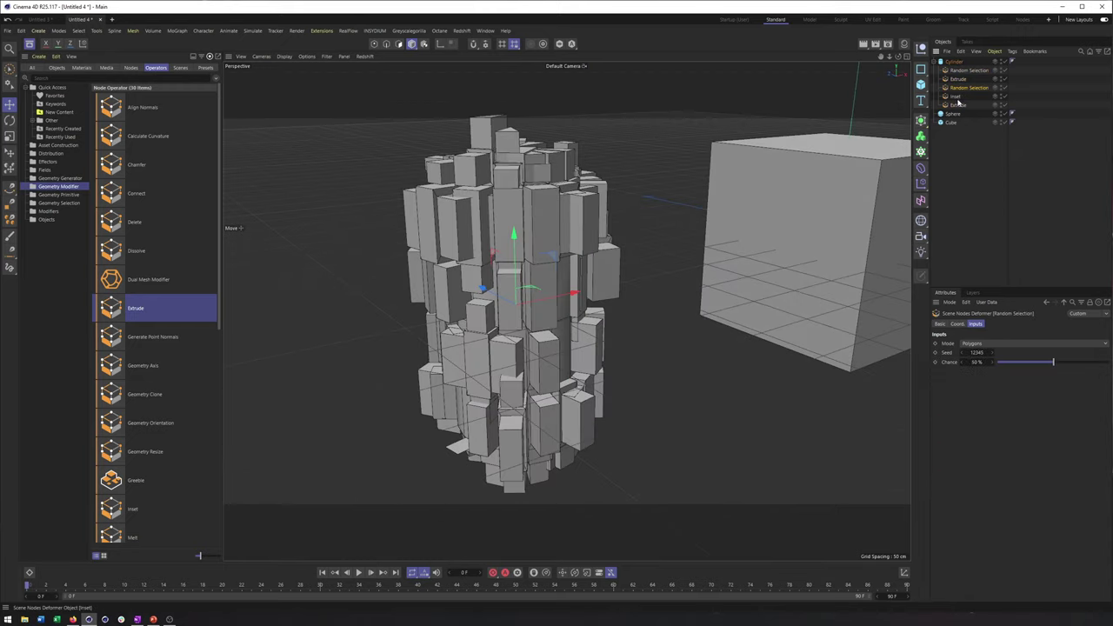
left_click(957, 97)
left_click(957, 106)
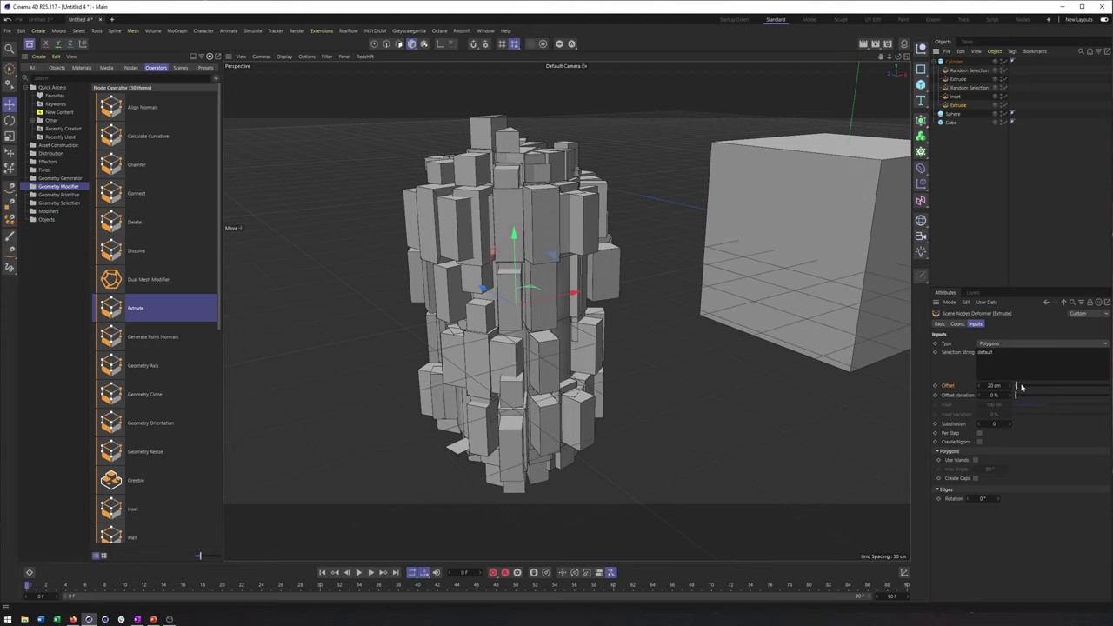
left_click_drag(1015, 389, 1070, 361)
left_click(956, 96)
left_click(974, 88)
middle_click_drag(530, 294, 643, 329, "alt")
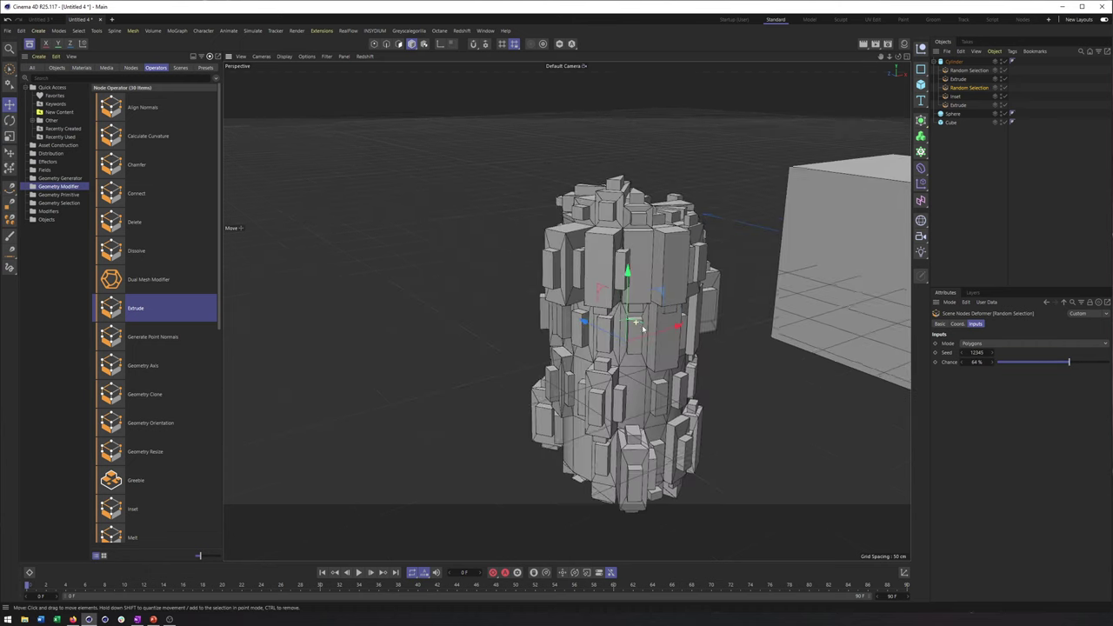
- Set the Cylinder's radius to 62 cm, height to 182 cm, height segments to 10 and rotation segments to 33
mouse_move(643, 329)
left_mouse_down("alt")
mouse_move(702, 327)
mouse_move(620, 327)
left_mouse_up("alt")
middle_click_drag(621, 327, 467, 309, "alt")
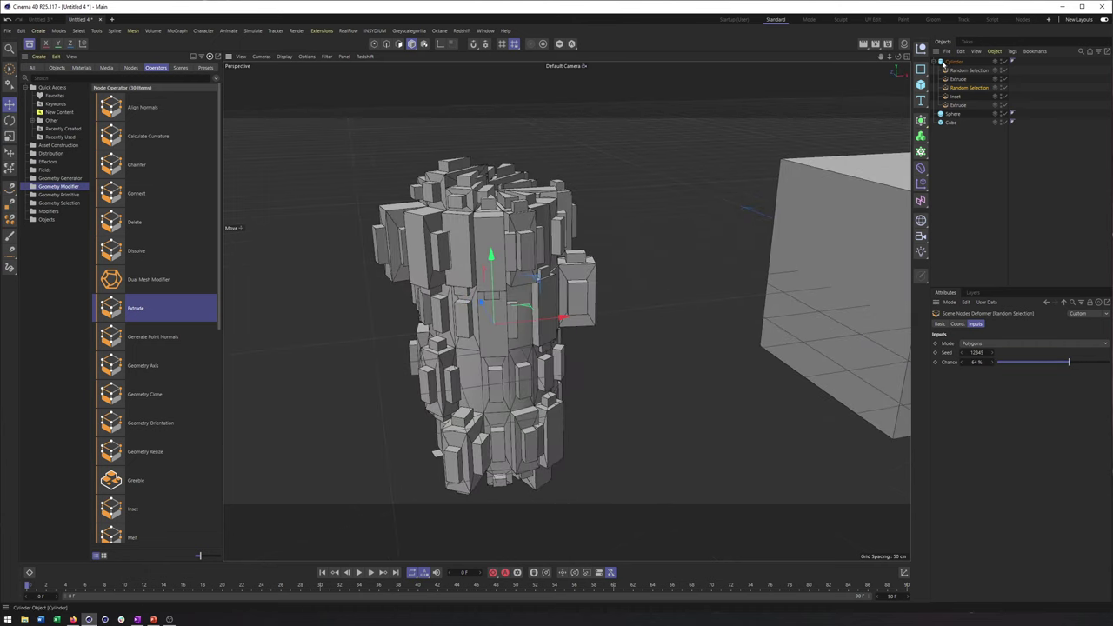
left_click(953, 63)
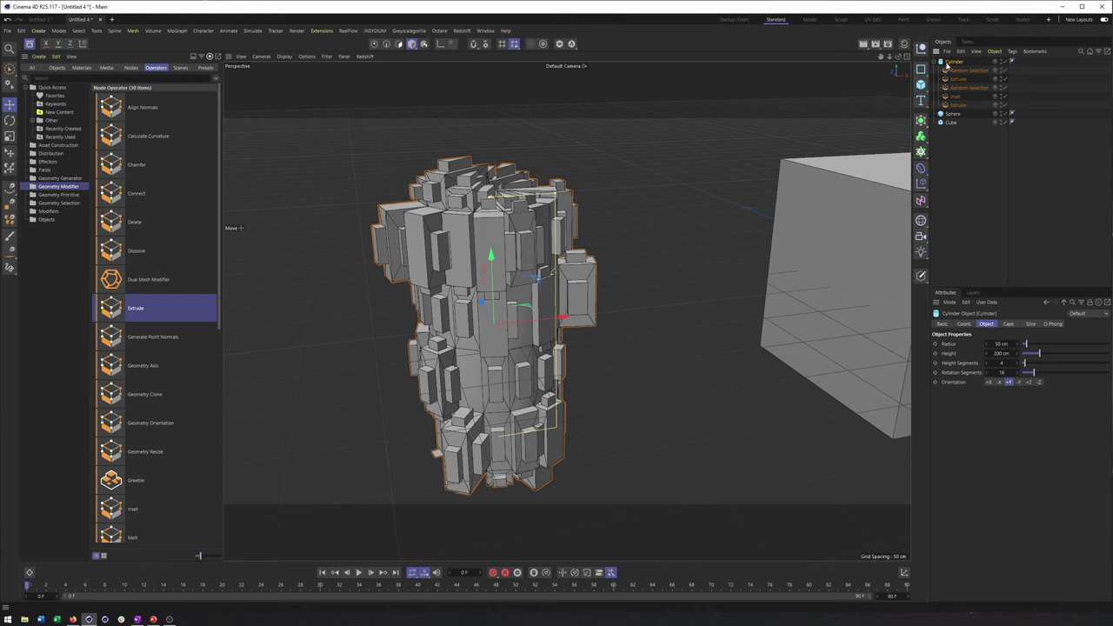
middle_click_drag(657, 209, 764, 196, "alt")
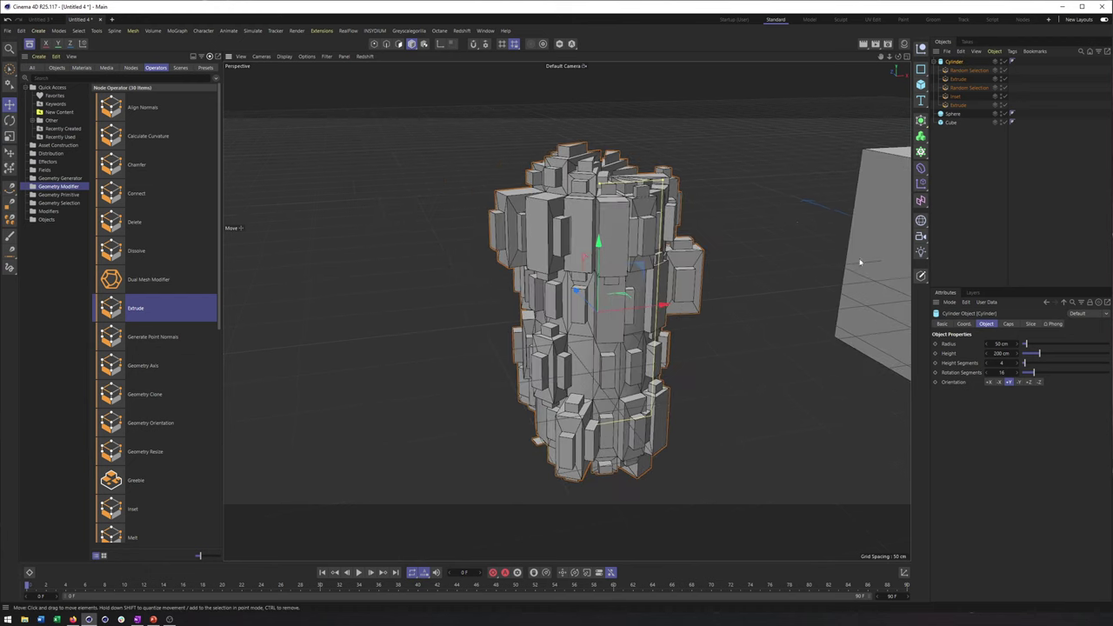
left_click_drag(1027, 344, 1048, 373)
left_click_drag(865, 346, 668, 290, "alt")
left_click_drag(566, 444, 501, 258, "alt")
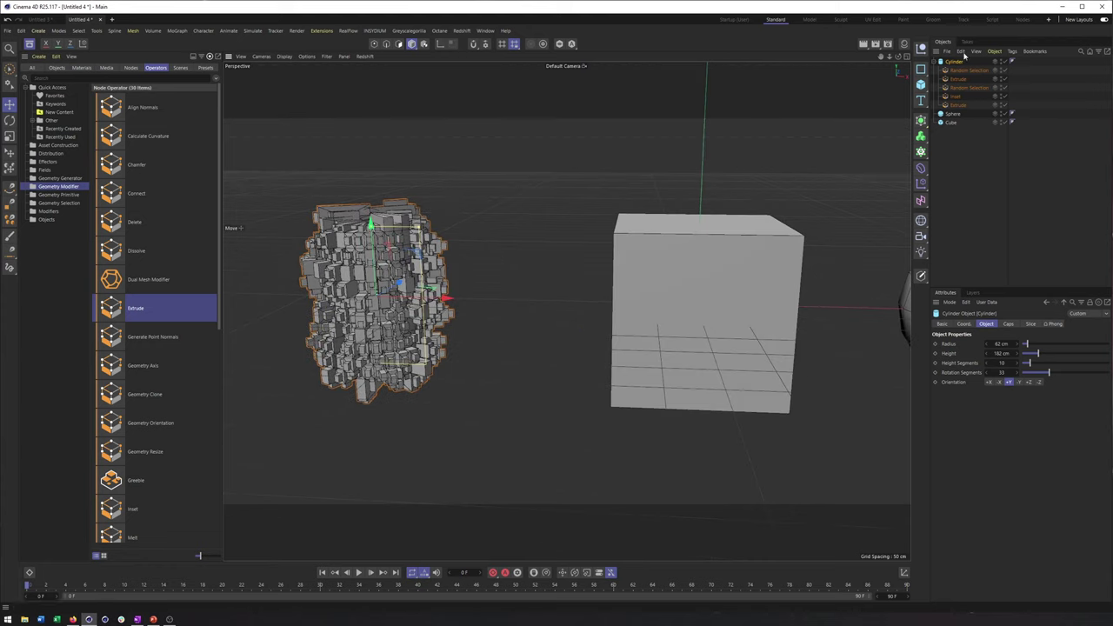
- Reorder the object hierarchy so the Cube comes before the Sphere, and select the Cube
left_click(954, 113)
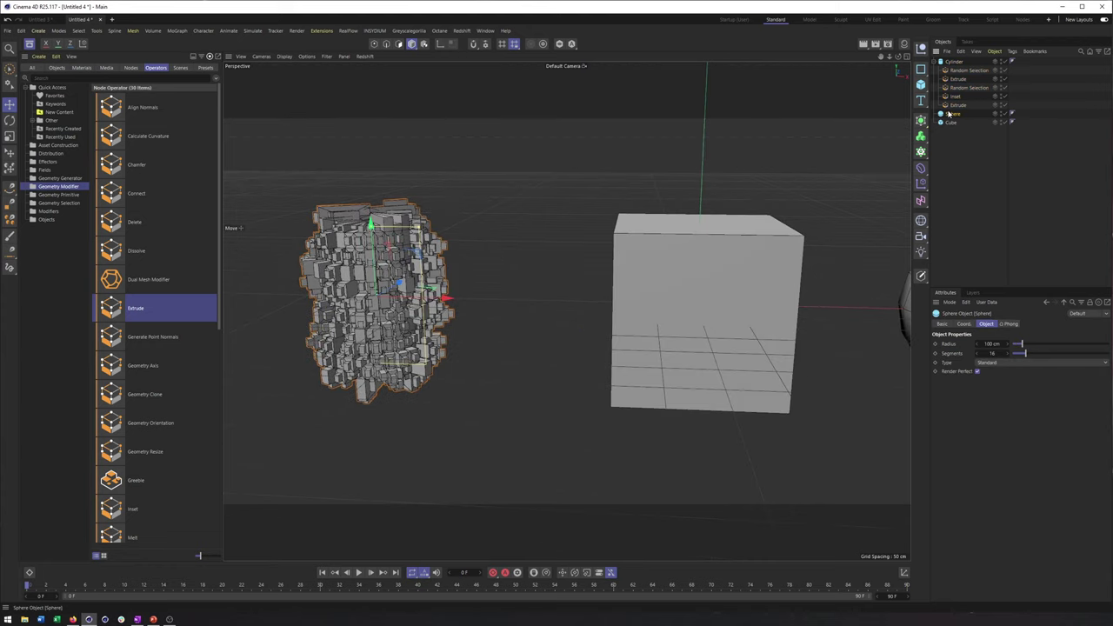
left_click_drag(583, 315, 566, 310, "alt")
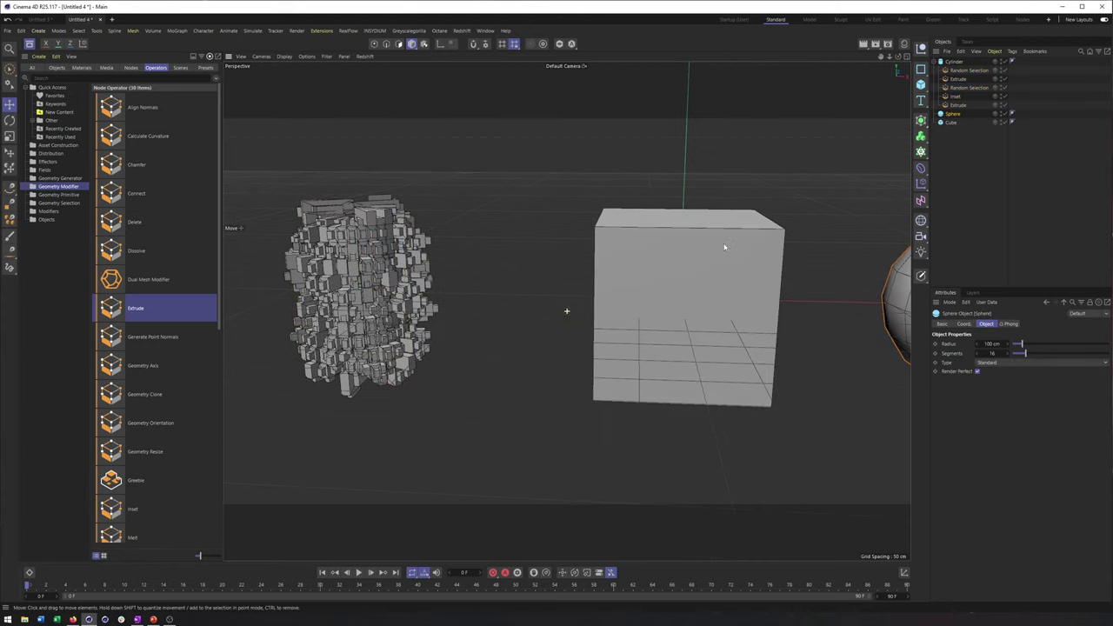
left_click_drag(951, 114, 949, 135)
left_click(951, 115)
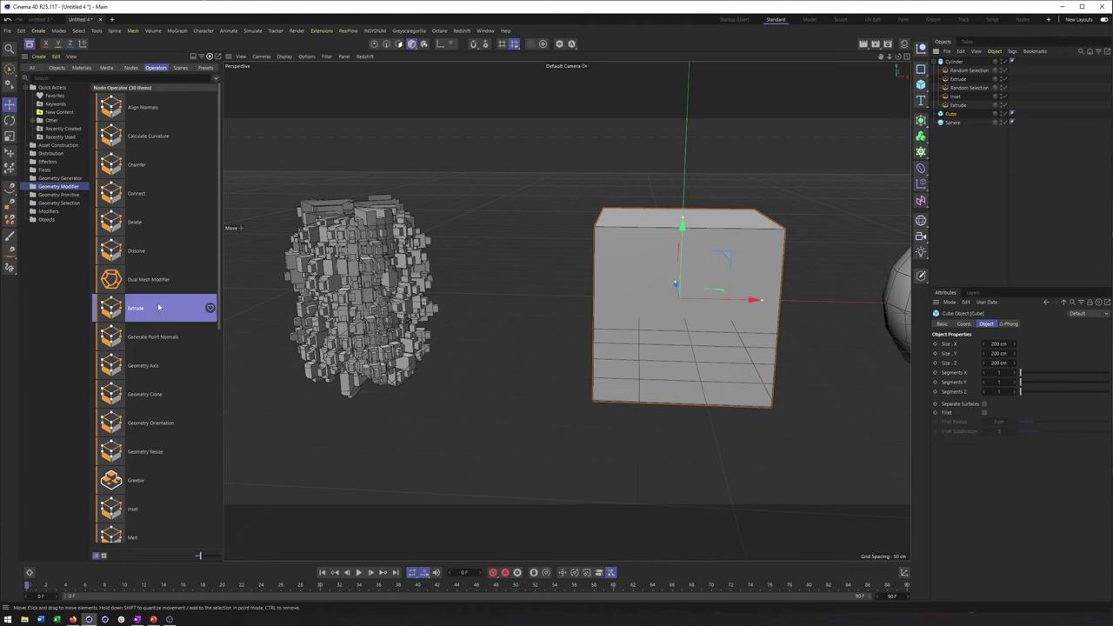
- Add the Greeble operator from Geometry Modifier as a child of the Cube and set its Iterations to 3
scroll(159, 307, "down", 2)
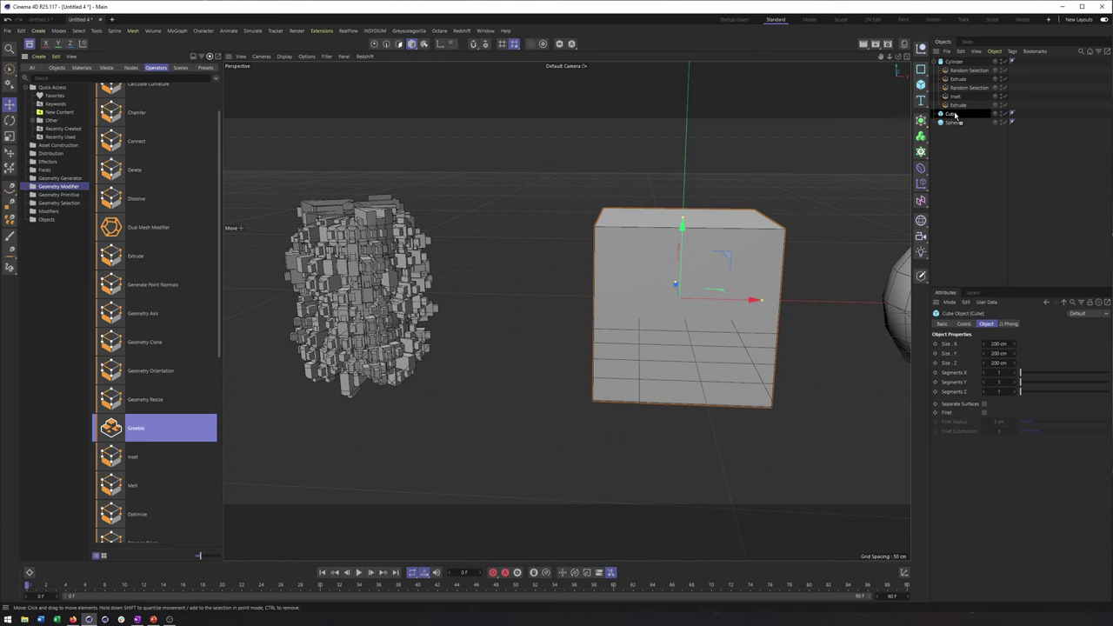
left_click_drag(955, 116, 953, 114)
middle_click_drag(618, 369, 492, 388, "alt")
left_click_drag(492, 387, 557, 409, "alt")
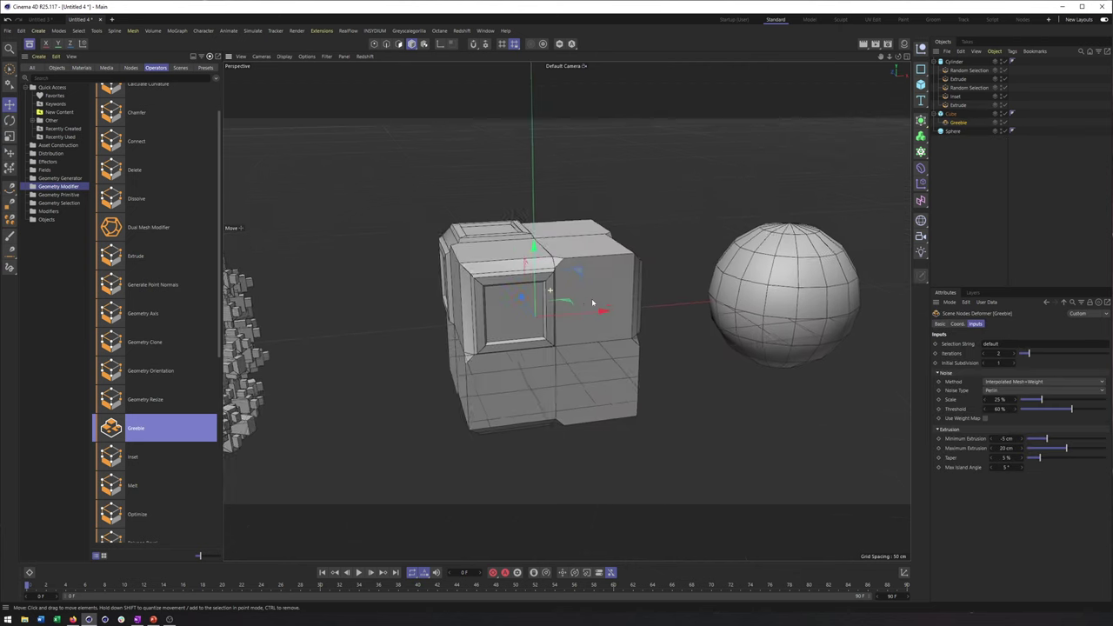
middle_click_drag(567, 311, 678, 310, "alt")
left_click_drag(678, 310, 728, 287, "alt")
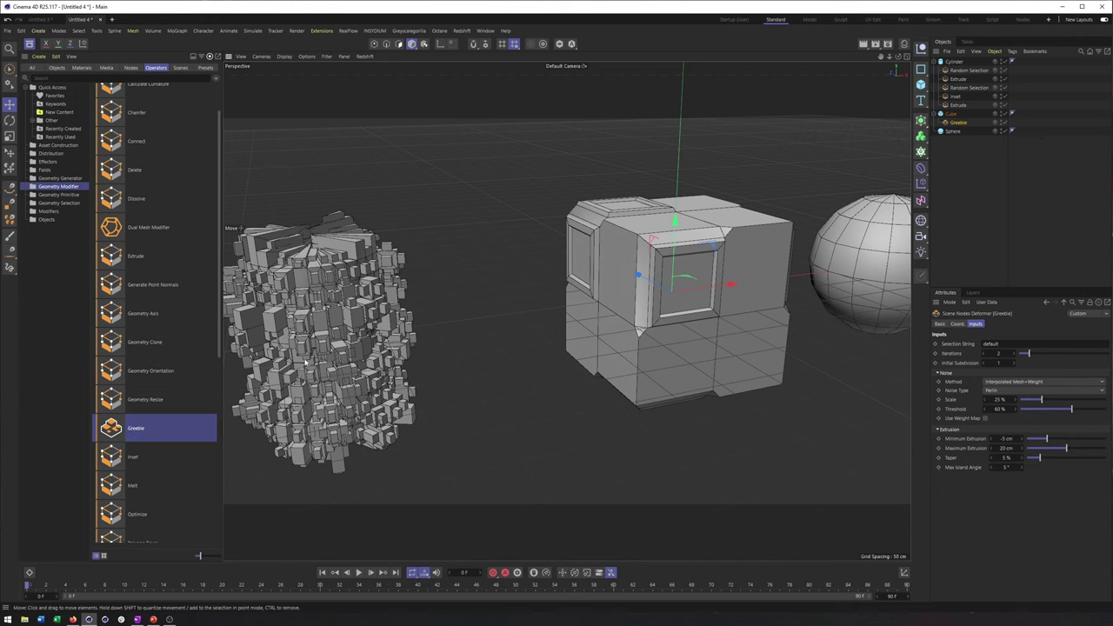
left_click_drag(783, 266, 671, 270, "alt")
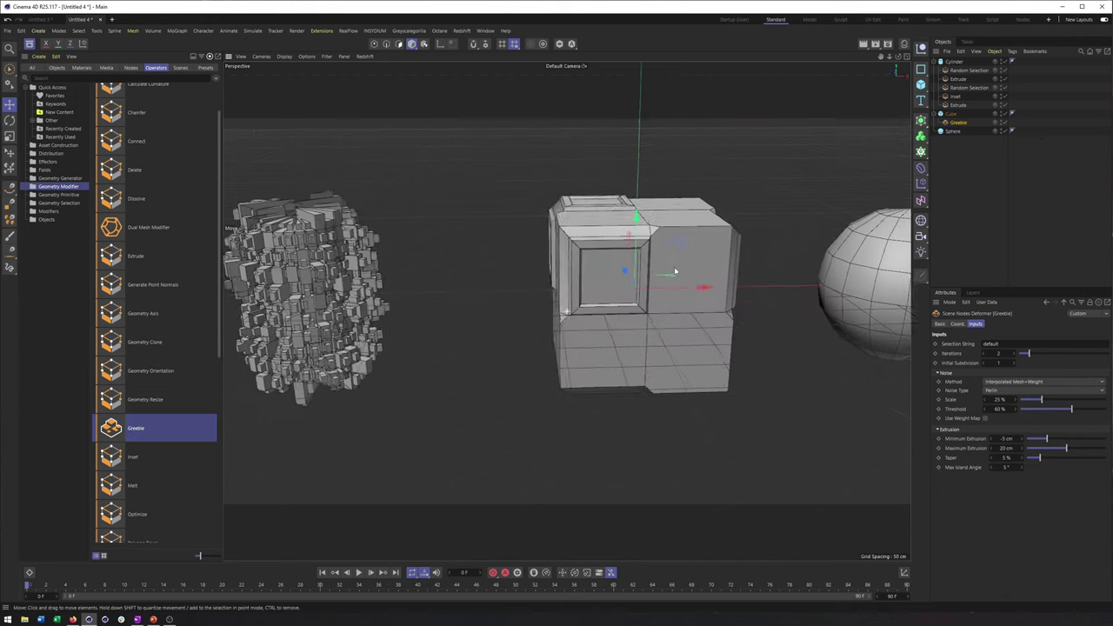
right_click_drag(671, 271, 711, 259, "alt")
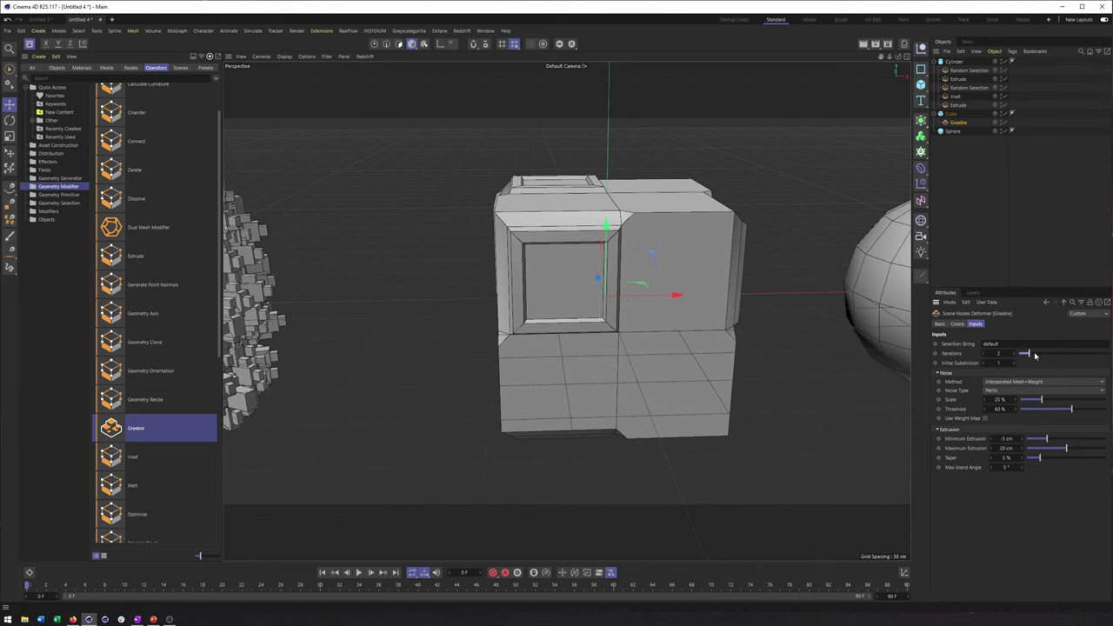
mouse_move(1035, 355)
left_mouse_down()
mouse_move(1064, 355)
mouse_move(1044, 357)
left_mouse_up()
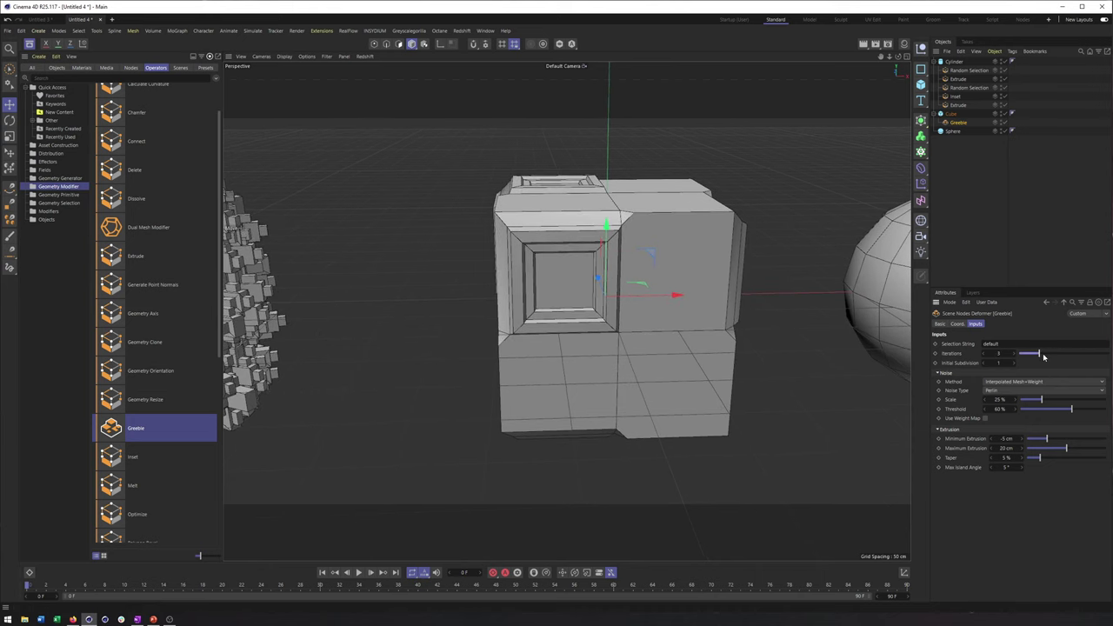
left_click_drag(502, 214, 551, 222, "alt")
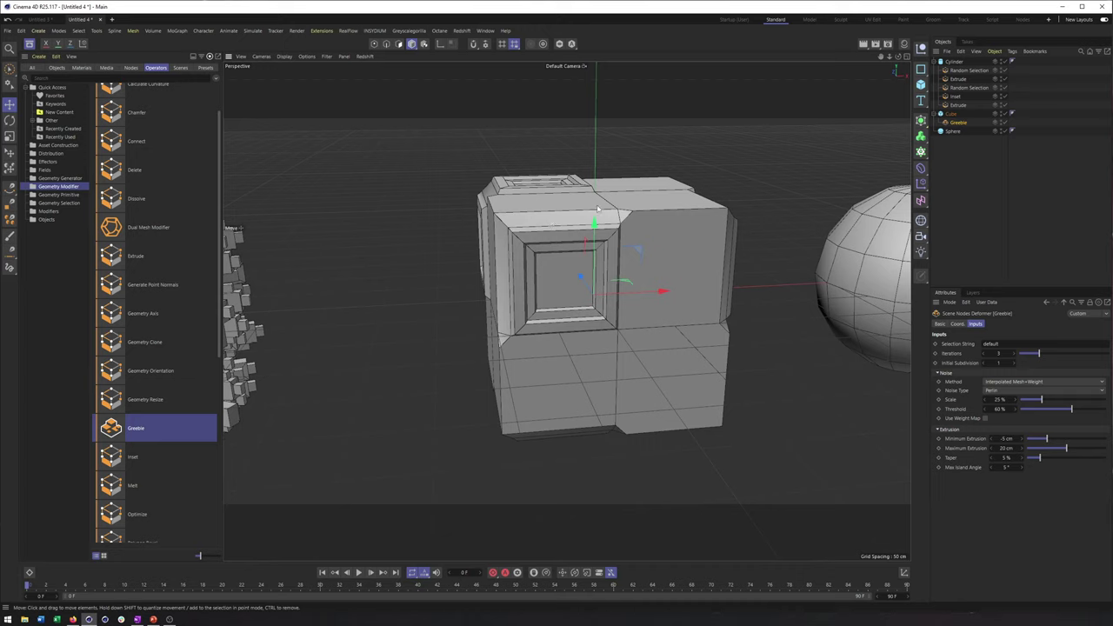
- Increase the Cube's X, Y and Z segments and set the Greeble operator's Initial Subdivision to 2
left_click(954, 114)
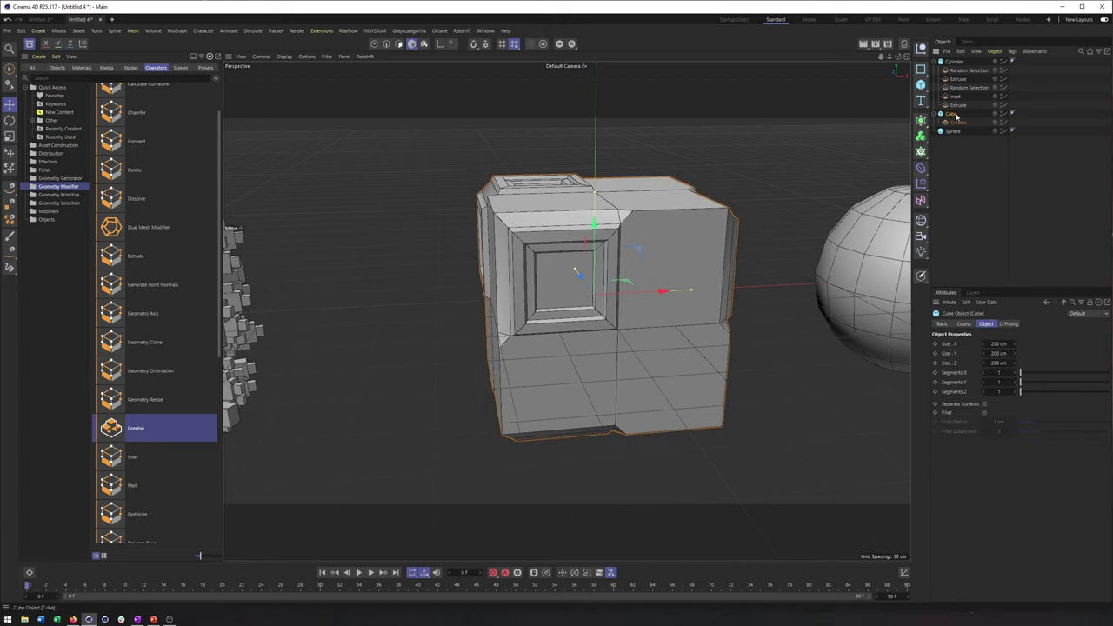
left_click_drag(1024, 374, 1035, 393)
left_click(954, 123)
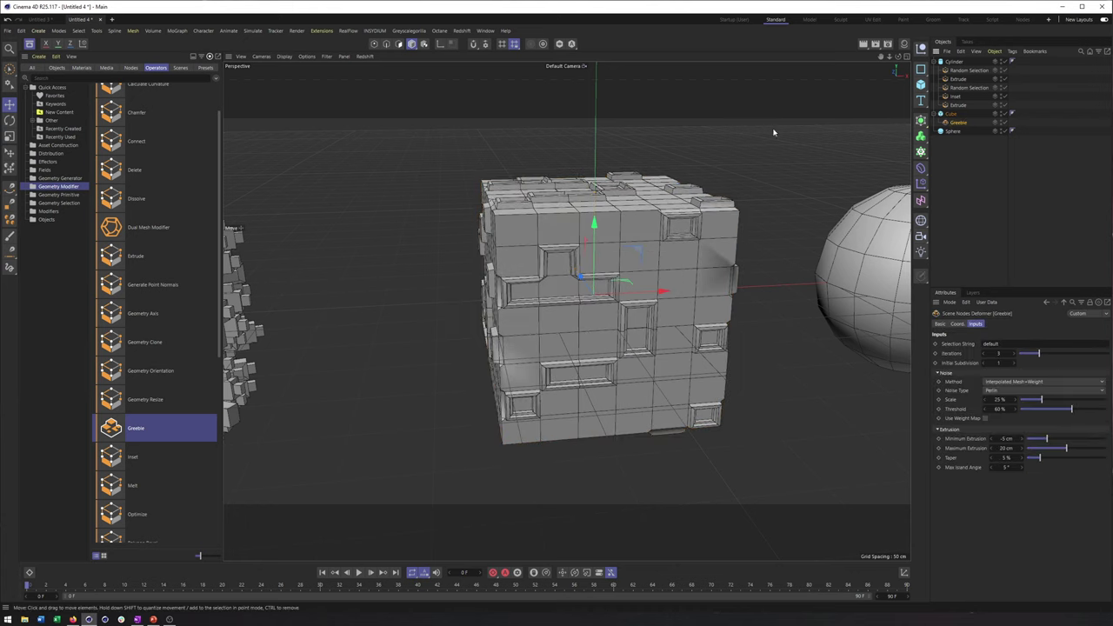
middle_click_drag(609, 352, 549, 325, "alt")
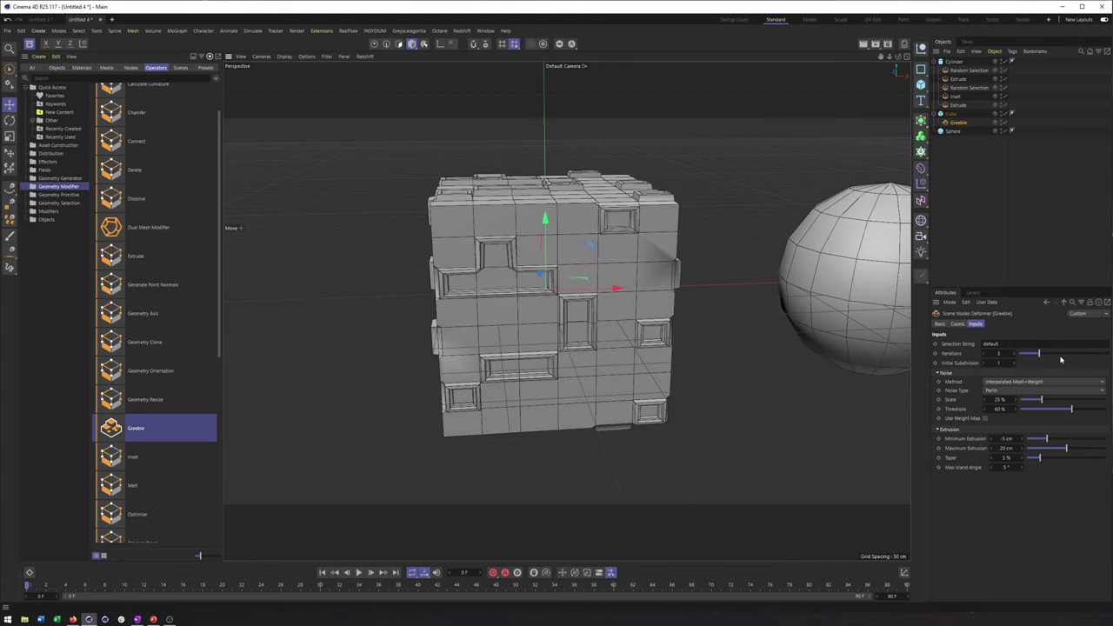
left_click(1015, 363)
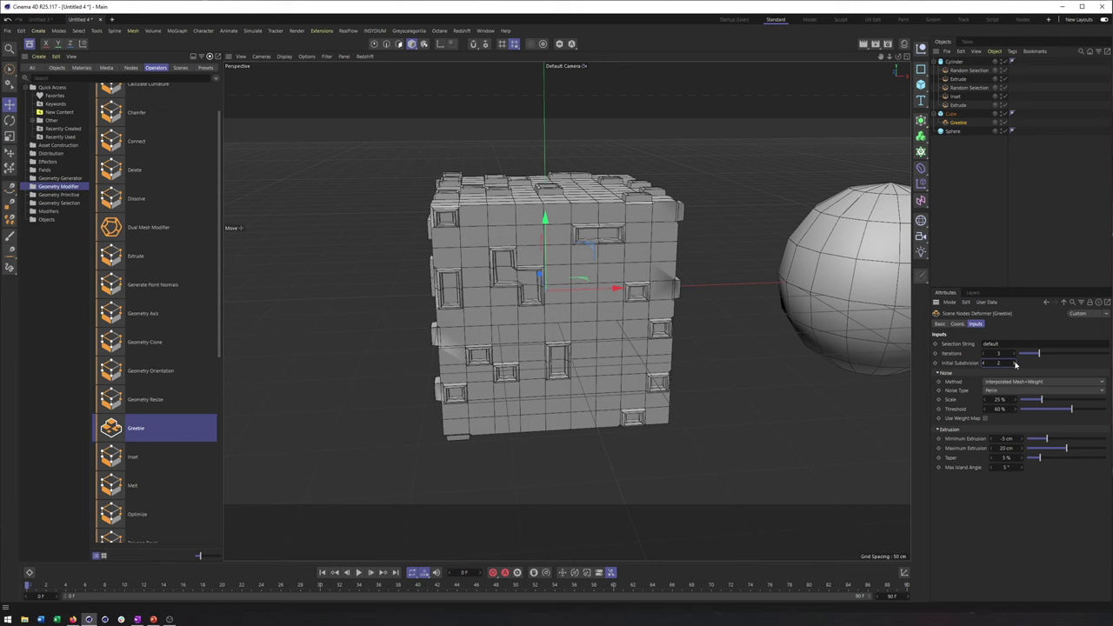
left_click_drag(549, 250, 614, 254, "alt")
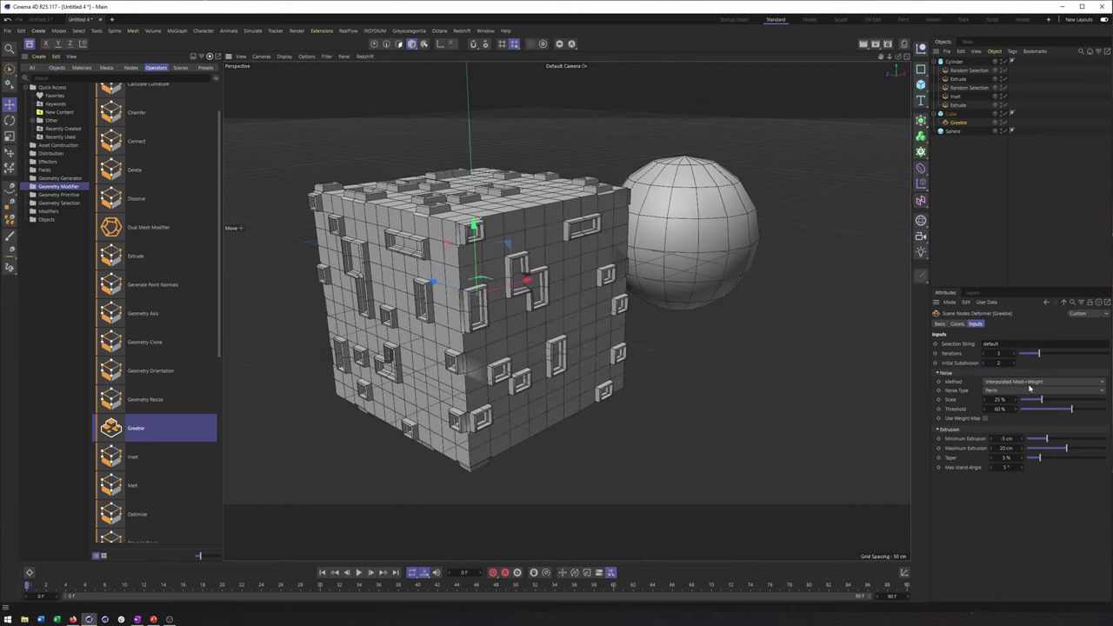
- Set Greeble's noise Scale to 32%, Threshold to 58%, Minimum Extrusion to -4.2 cm, Maximum Extrusion to 38.3 cm and Taper to 0%
left_click_drag(1046, 402, 1026, 459)
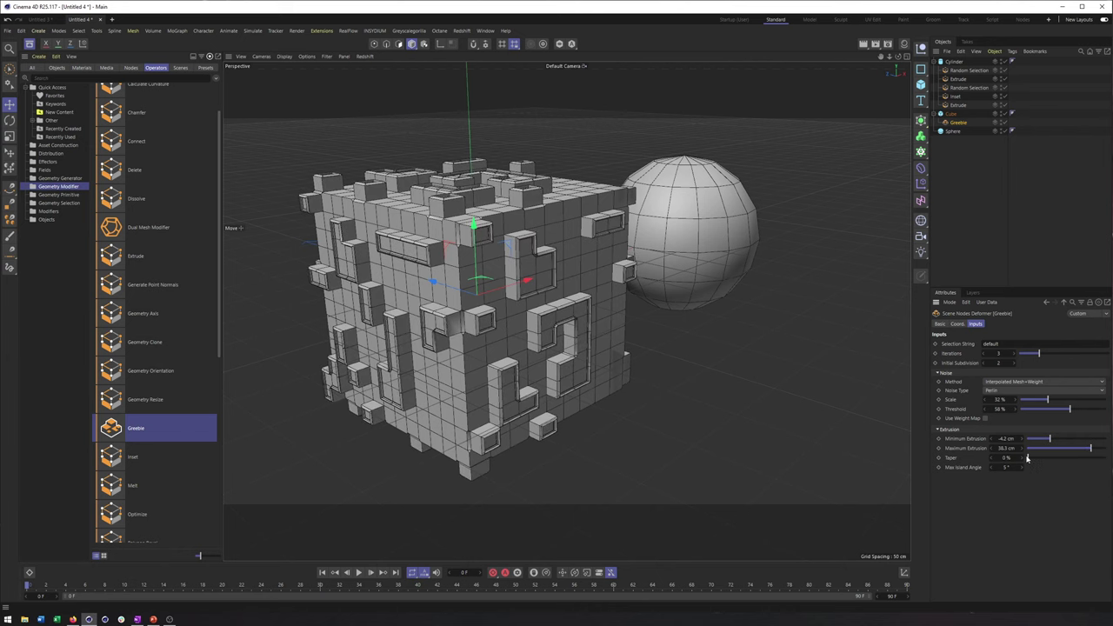
scroll(534, 265, "up", 5)
left_click_drag(474, 235, 411, 226, "alt")
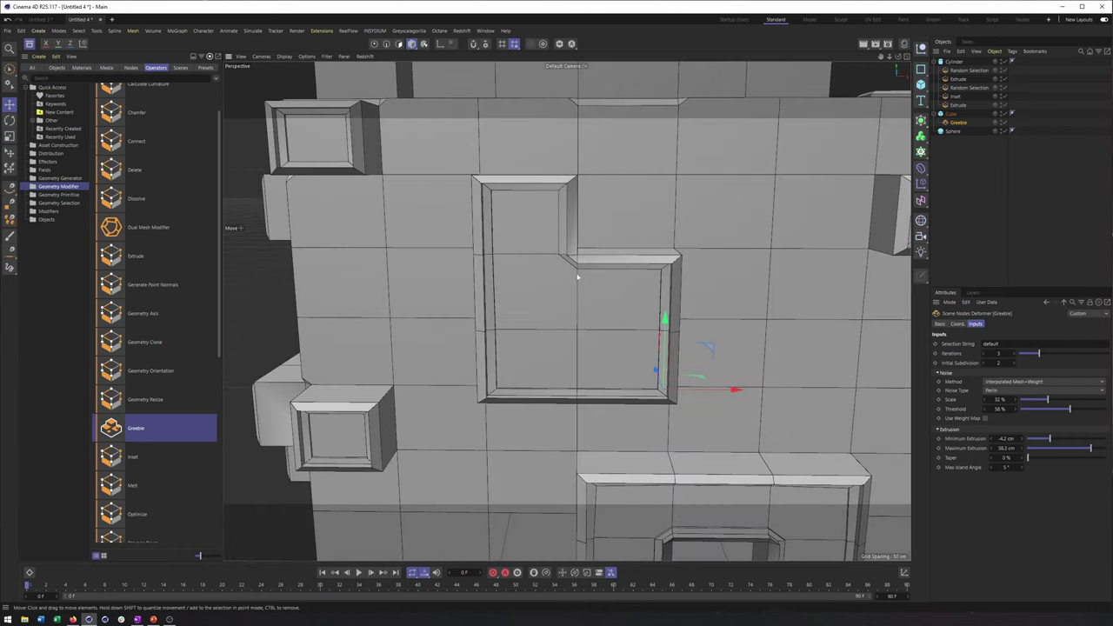
scroll(588, 274, "down", 5)
left_click_drag(499, 278, 565, 288, "alt")
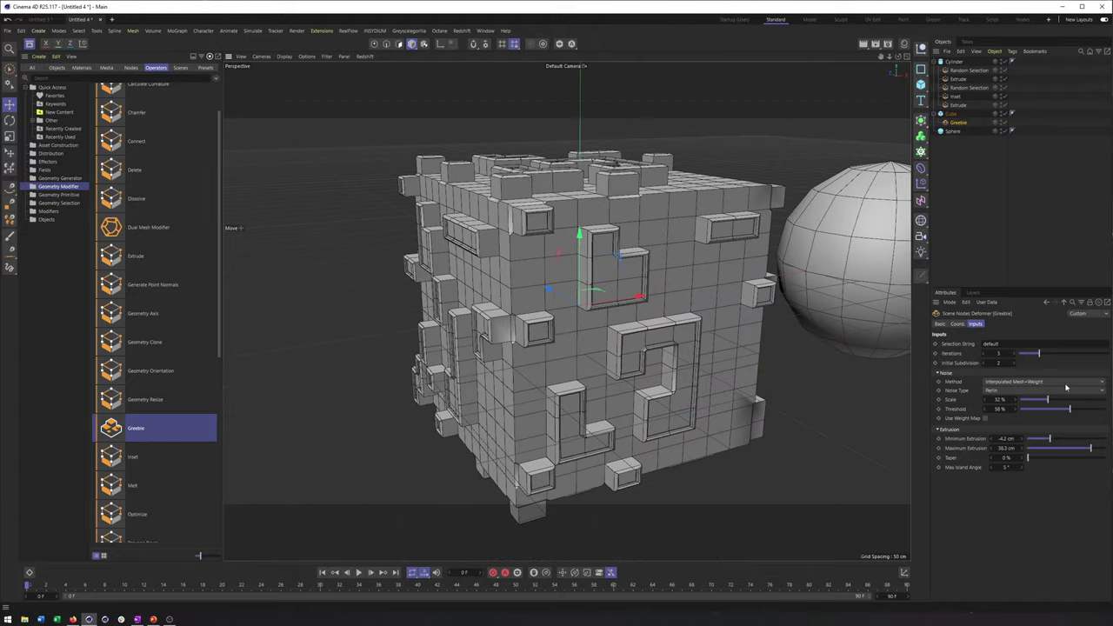
- Set the Greeble operator's Iterations to 4 and Initial Subdivision to 3
mouse_move(1051, 355)
left_mouse_down()
mouse_move(1061, 354)
mouse_move(1049, 355)
left_mouse_up()
left_click(1014, 363)
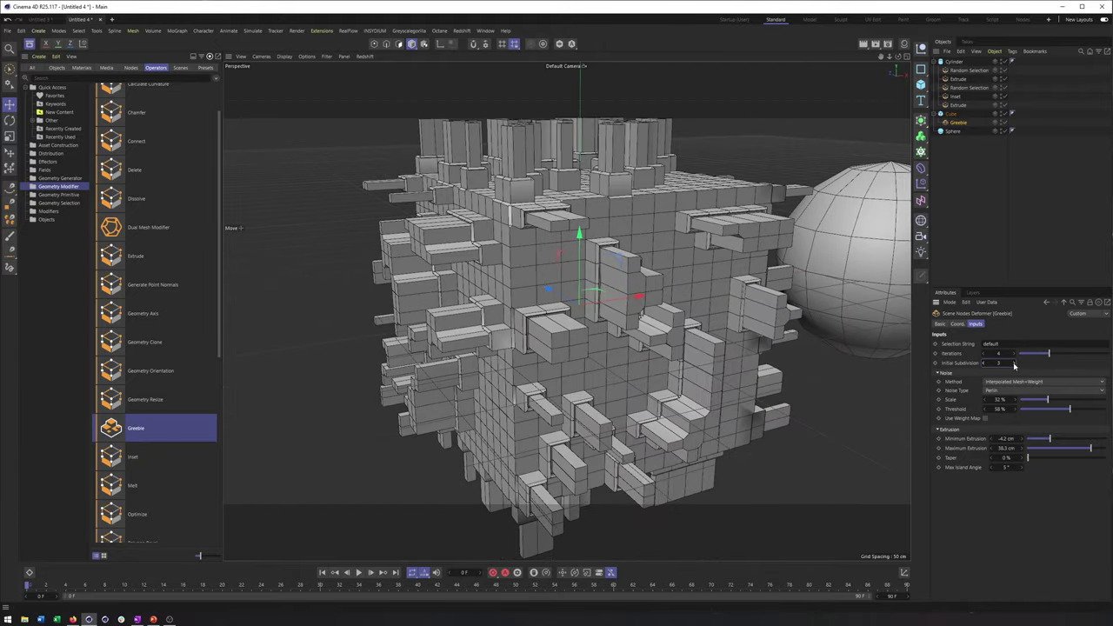
left_click_drag(556, 339, 600, 343, "alt")
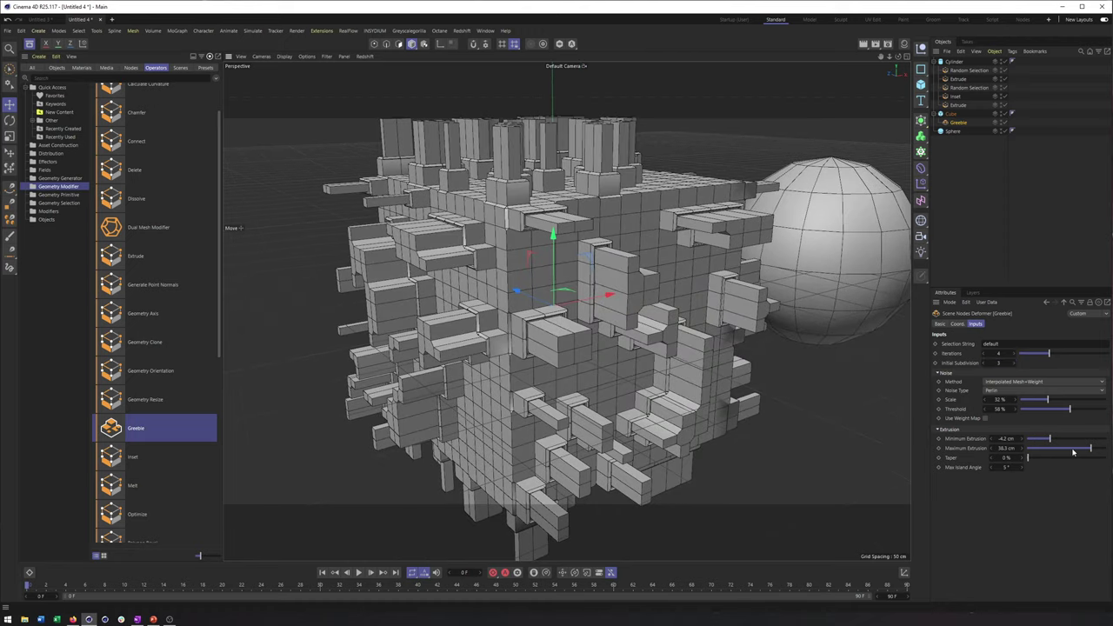
- Set Greeble's Maximum Extrusion to 30.7 cm, noise Threshold to 47% and Minimum Extrusion to -10 cm
left_click_drag(1087, 449, 1080, 449)
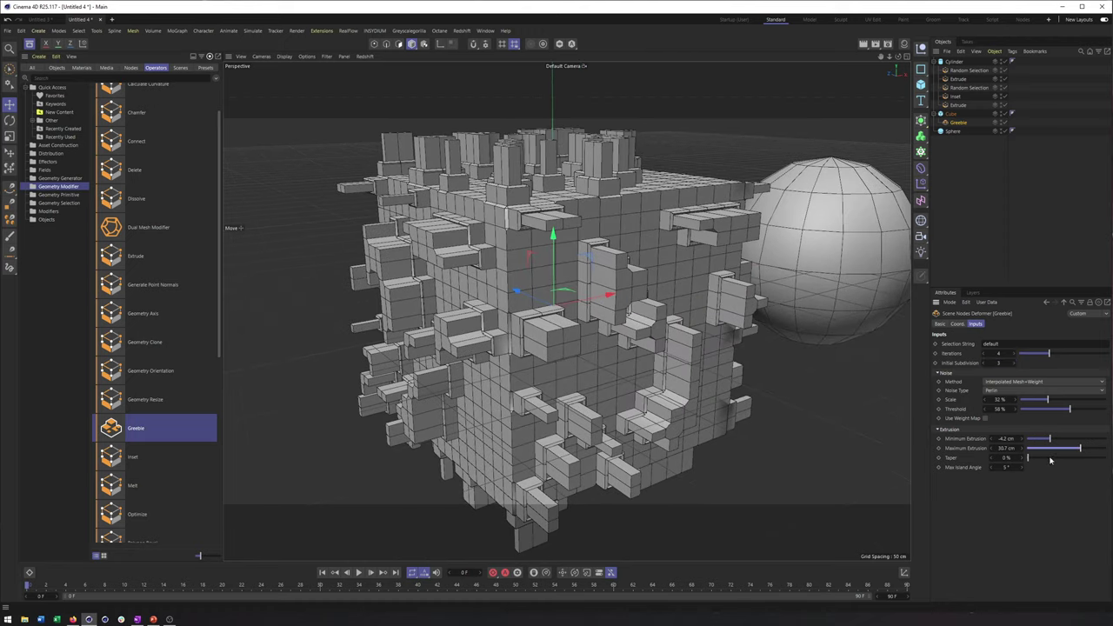
left_click_drag(1068, 412, 1028, 440)
scroll(653, 385, "down", 5)
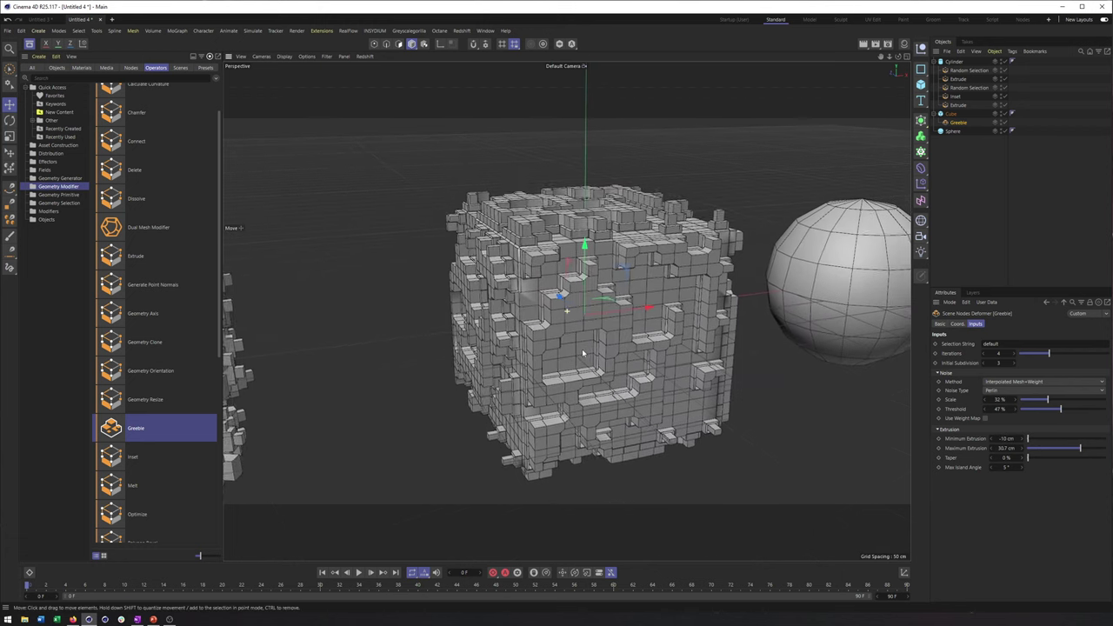
- Shade the viewport without wireframe lines and compare the detailed Cylinder with the greebled Cube
left_click(280, 57)
left_click(291, 70)
middle_click_drag(435, 253, 484, 233, "alt")
right_click_drag(485, 233, 464, 243, "alt")
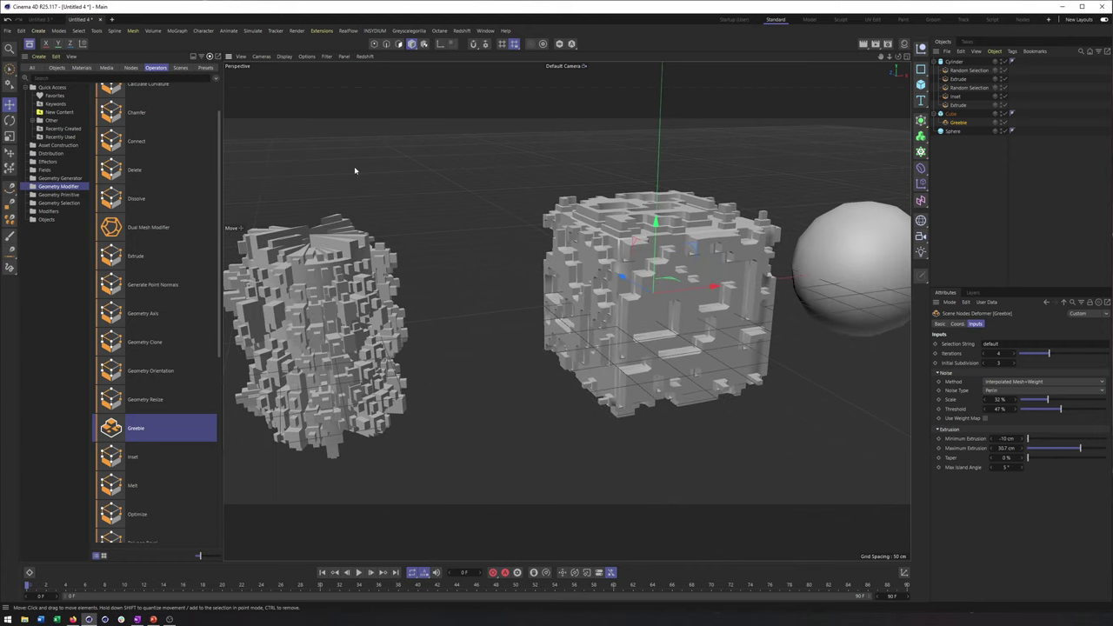
left_click_drag(612, 509, 703, 363, "alt")
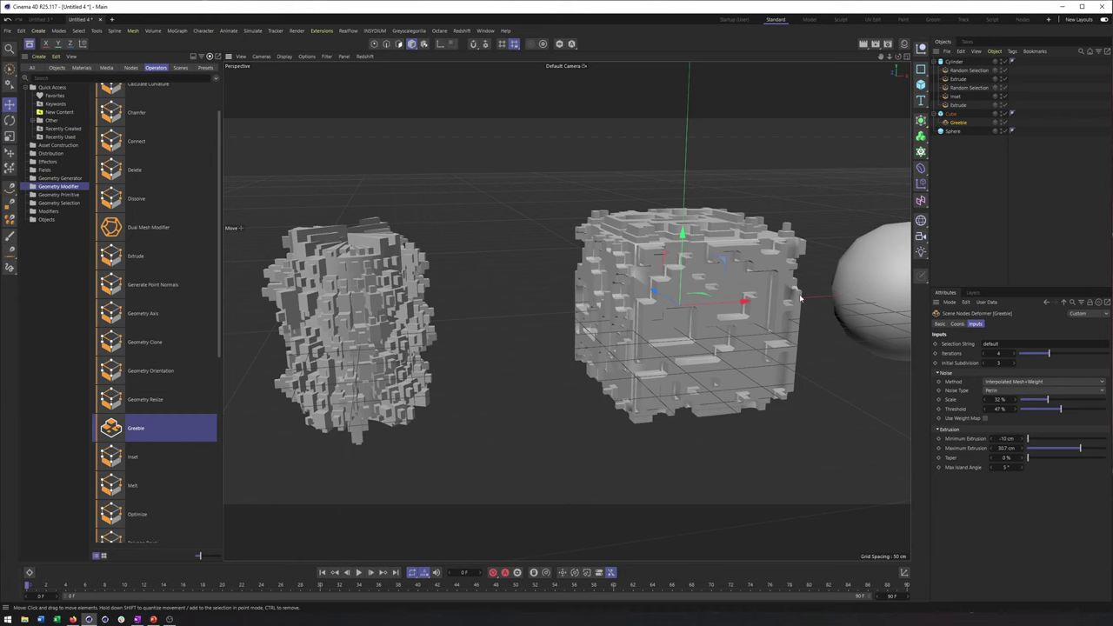
- Add the Dual Mesh Modifier operator from Geometry Modifier as a child of the Sphere
left_click_drag(801, 298, 572, 310, "alt")
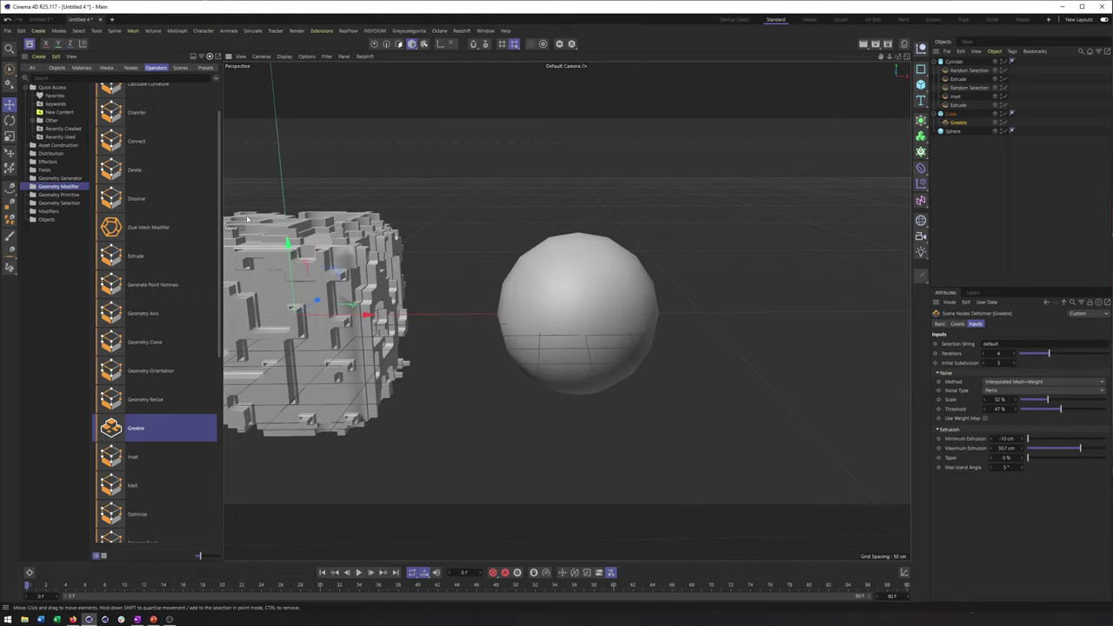
left_click(155, 227)
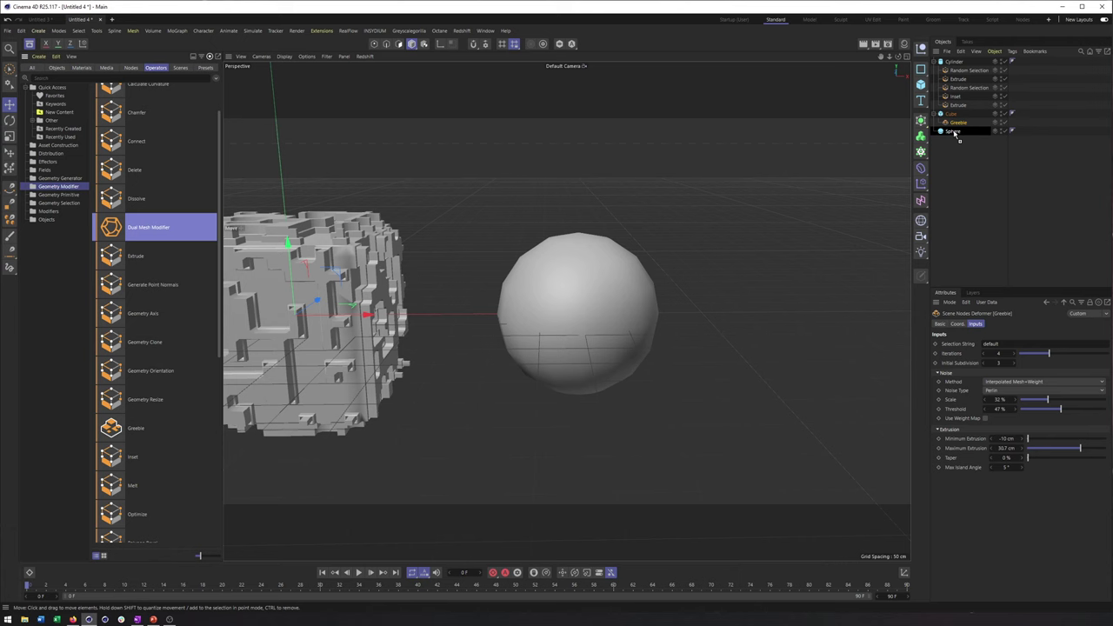
left_click_drag(955, 133, 954, 132)
scroll(668, 284, "up", 5)
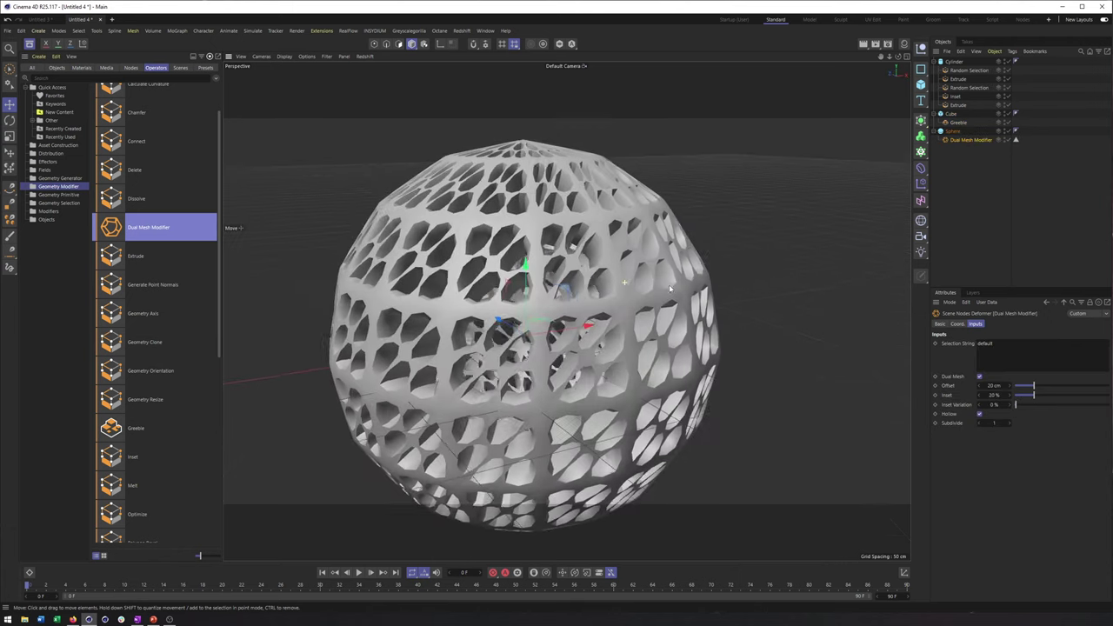
scroll(669, 285, "down", 3)
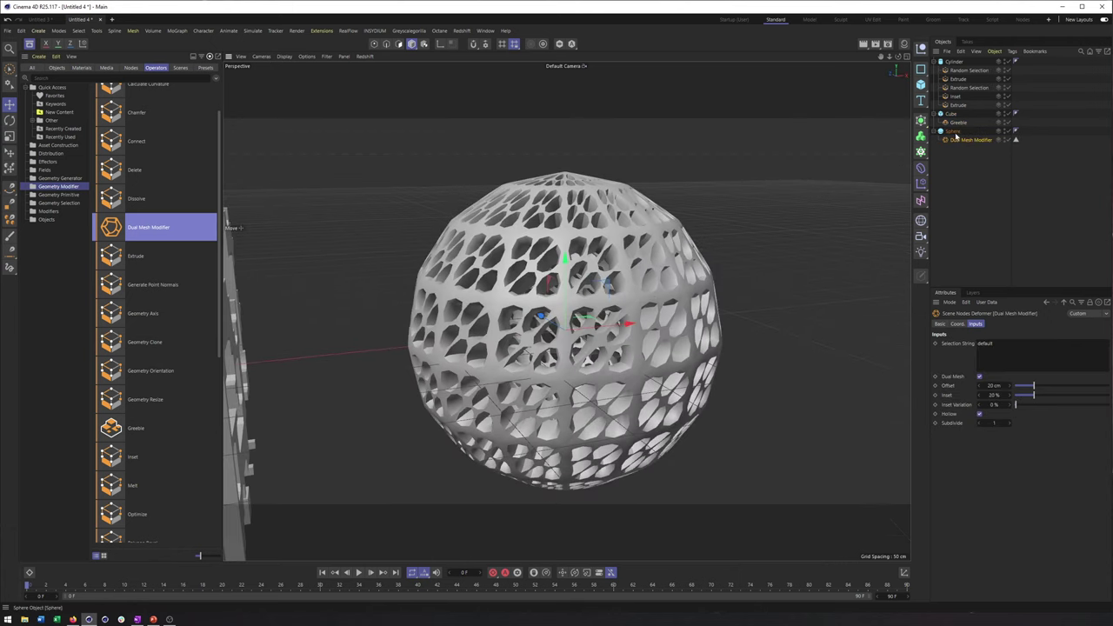
- Show wireframe lines in the viewport and toggle the Dual Mesh Modifier off and on to compare the Sphere's mesh
left_click(1011, 143)
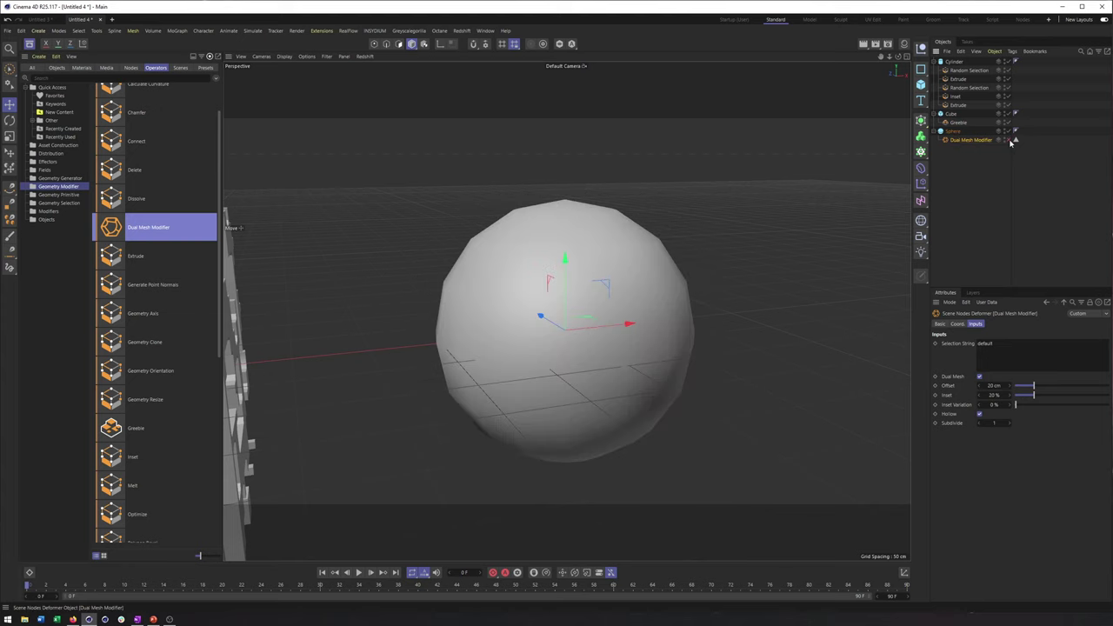
left_click(284, 55)
left_click(304, 80)
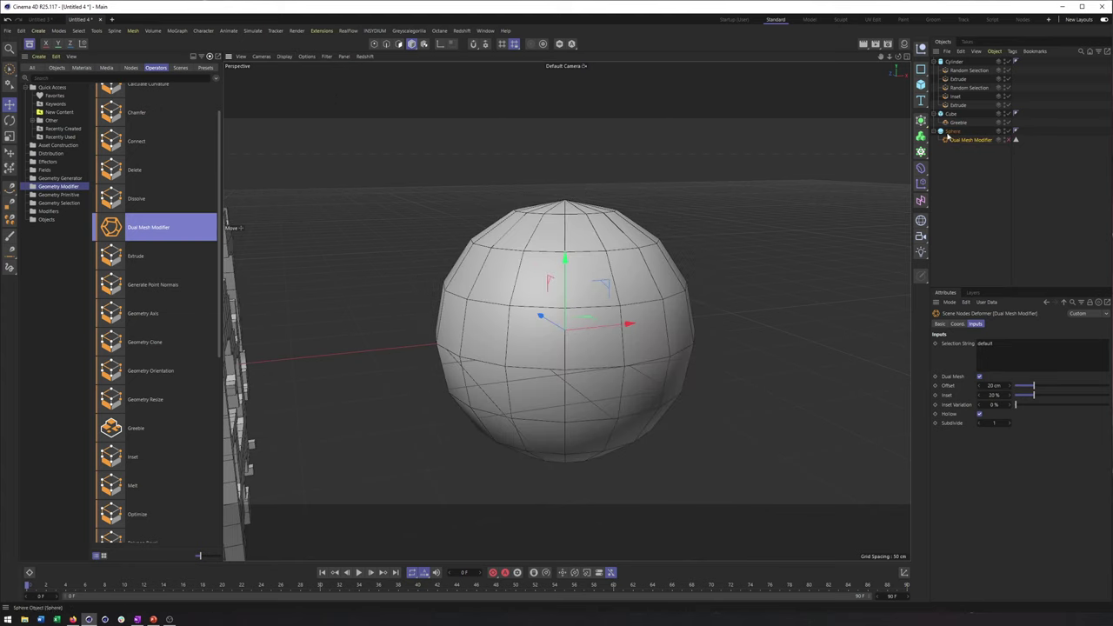
left_click(1011, 142)
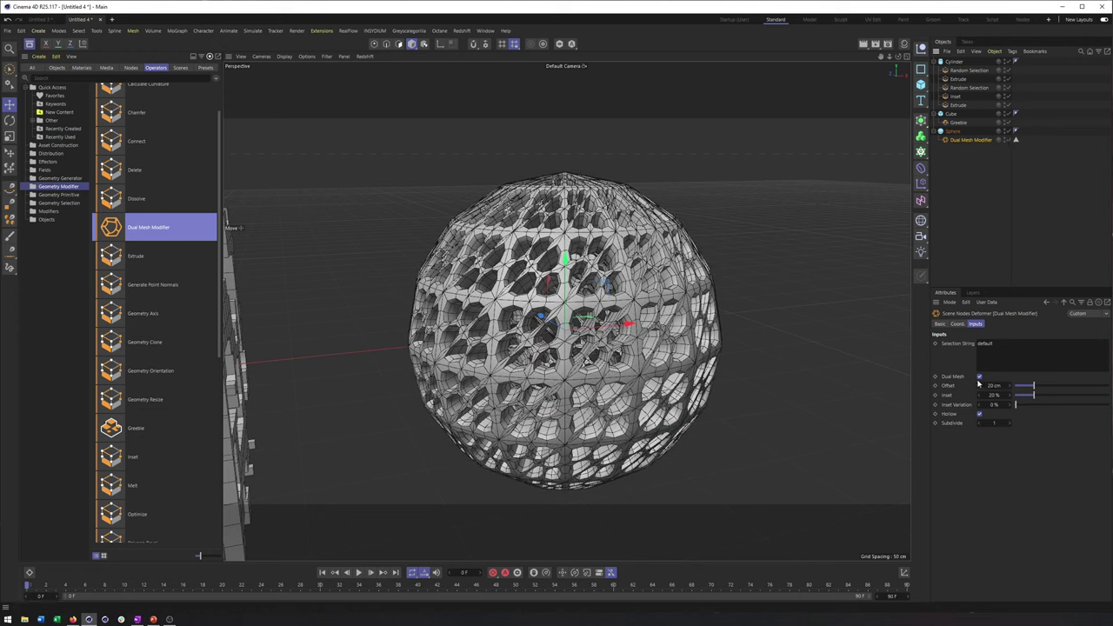
- Toggle the Dual Mesh option of the Dual Mesh Modifier off and on to compare the Sphere's hole patterns
left_click(980, 377)
left_click(980, 376)
left_click(980, 377)
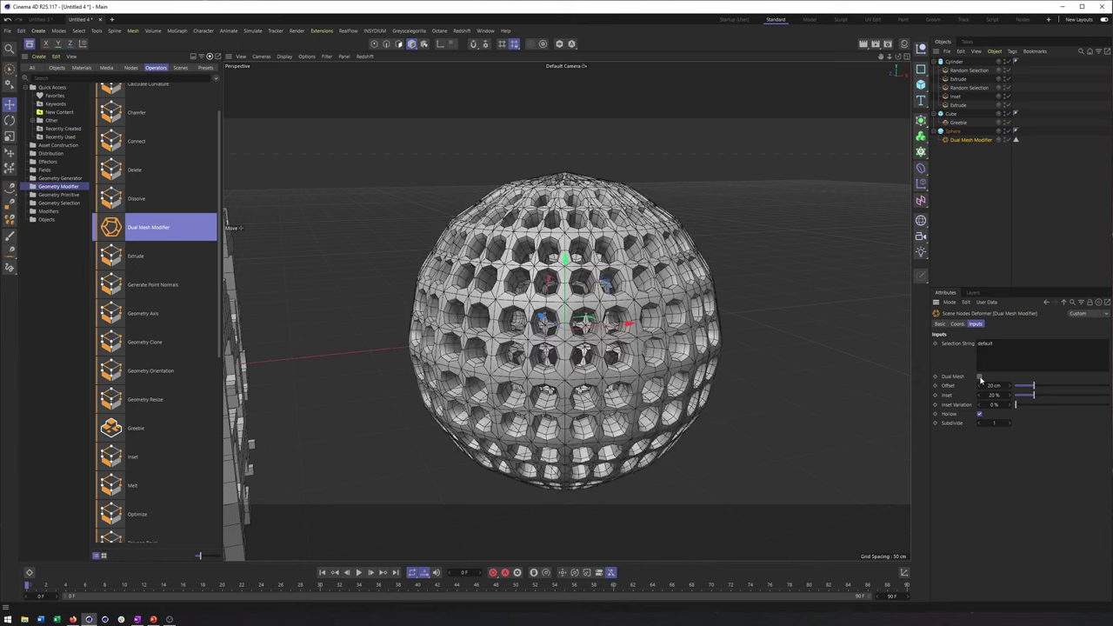
left_click(980, 376)
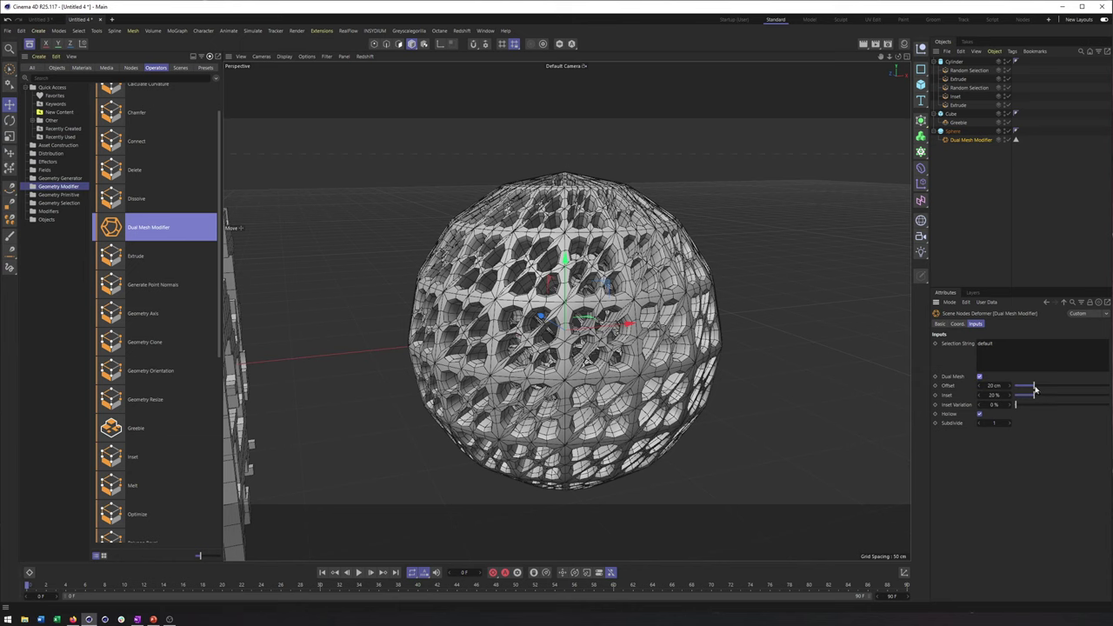
- Set the Dual Mesh Modifier's Offset to 8 cm, Inset to 19%, Inset Variation to 100% and Subdivide to 3
left_click_drag(1035, 389, 1109, 404)
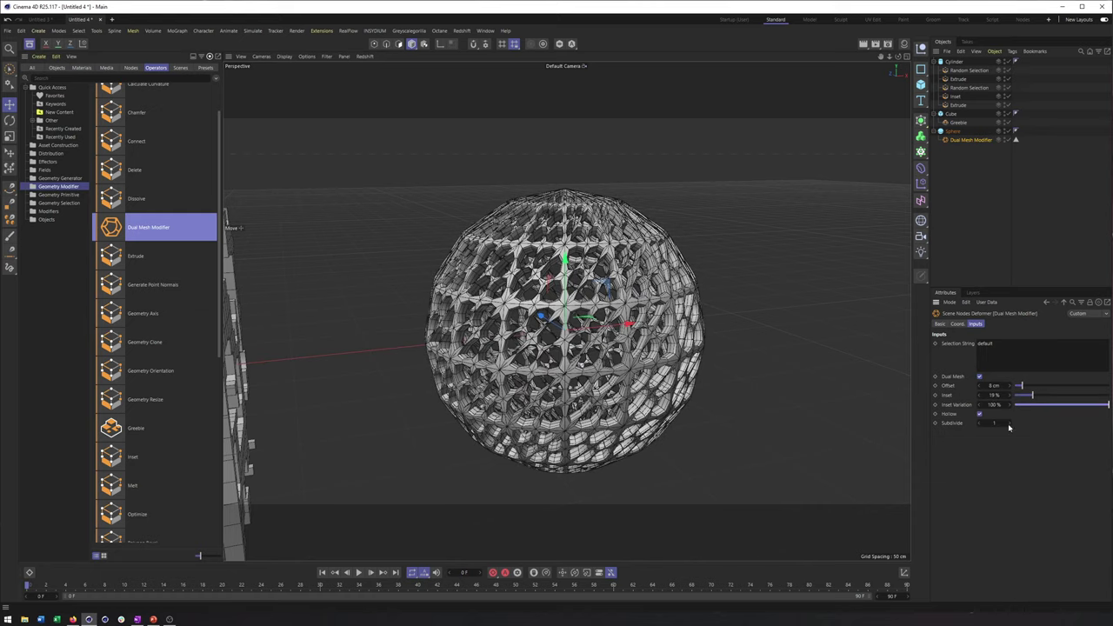
left_click(1009, 426)
left_click(1008, 425)
scroll(644, 333, "up", 5)
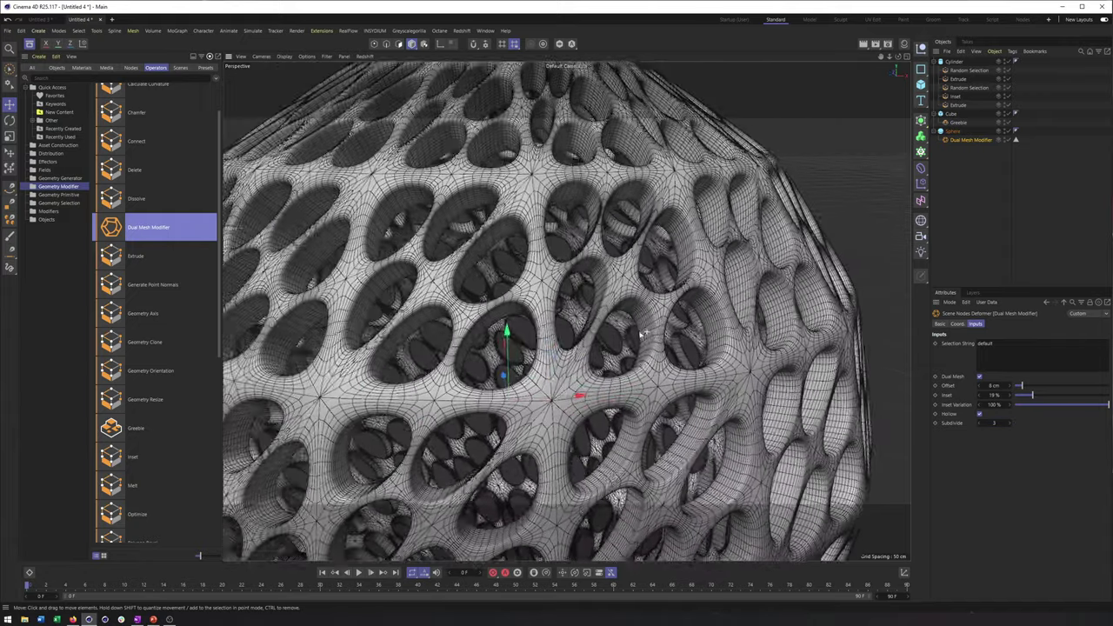
scroll(643, 333, "down", 5)
- Shade the viewport without wireframe lines and inspect the smoothed, perforated Sphere
left_click(284, 56)
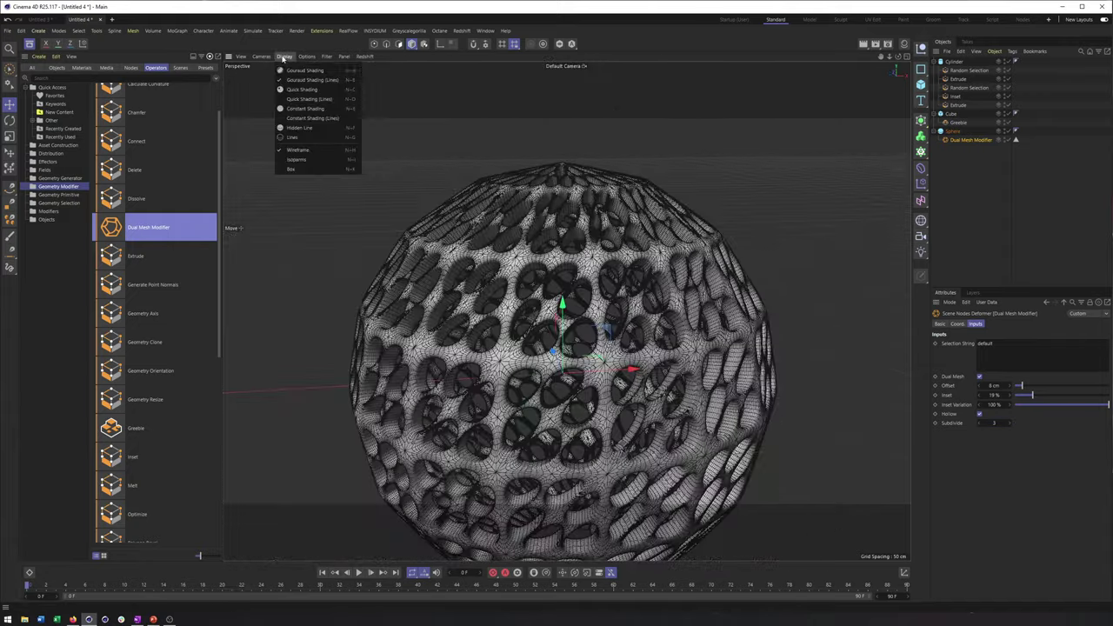
left_click(282, 71)
scroll(591, 246, "up", 1)
left_click_drag(591, 244, 528, 248, "alt")
scroll(522, 243, "down", 3)
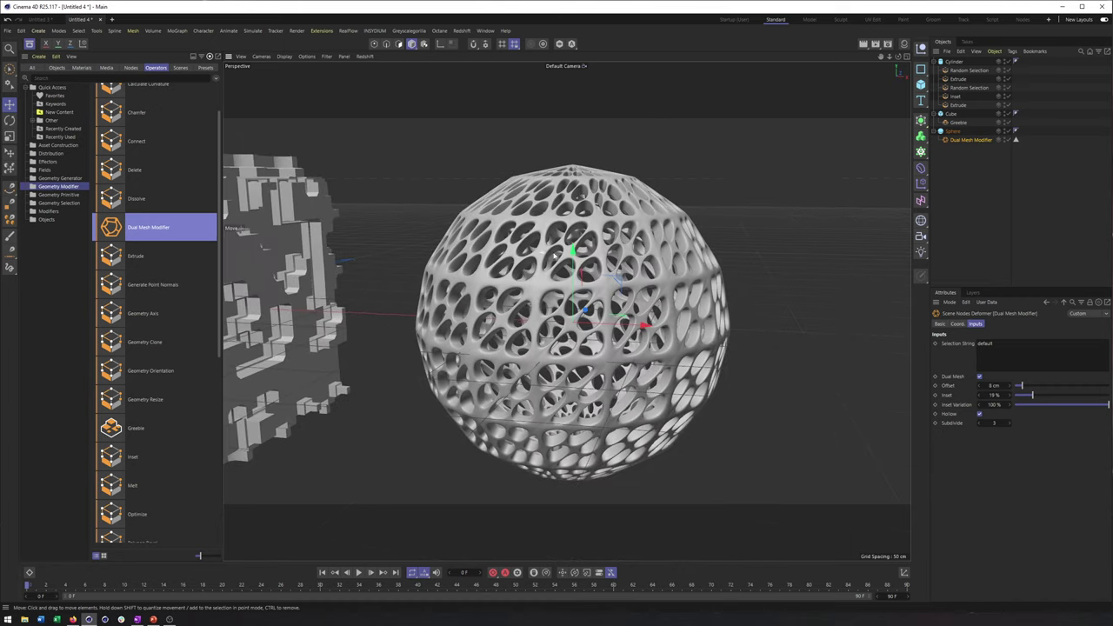
- Disable the Dual Mesh Modifier and show wireframe lines to examine the base Sphere's polygons, and re-enable the modifier
left_click(952, 132)
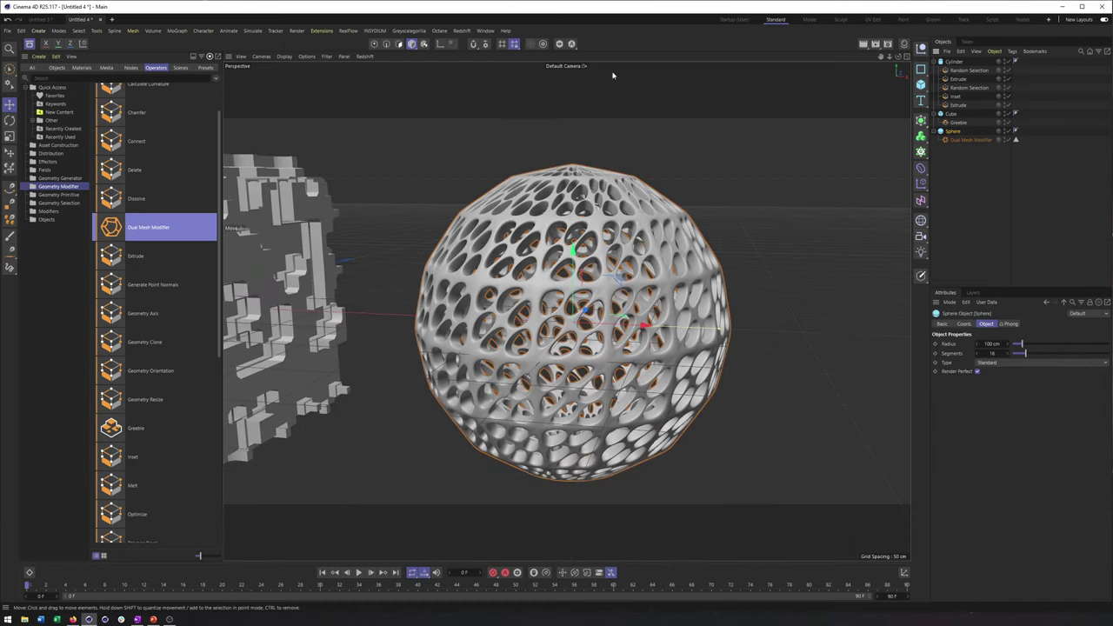
middle_click_drag(620, 294, 671, 304, "alt")
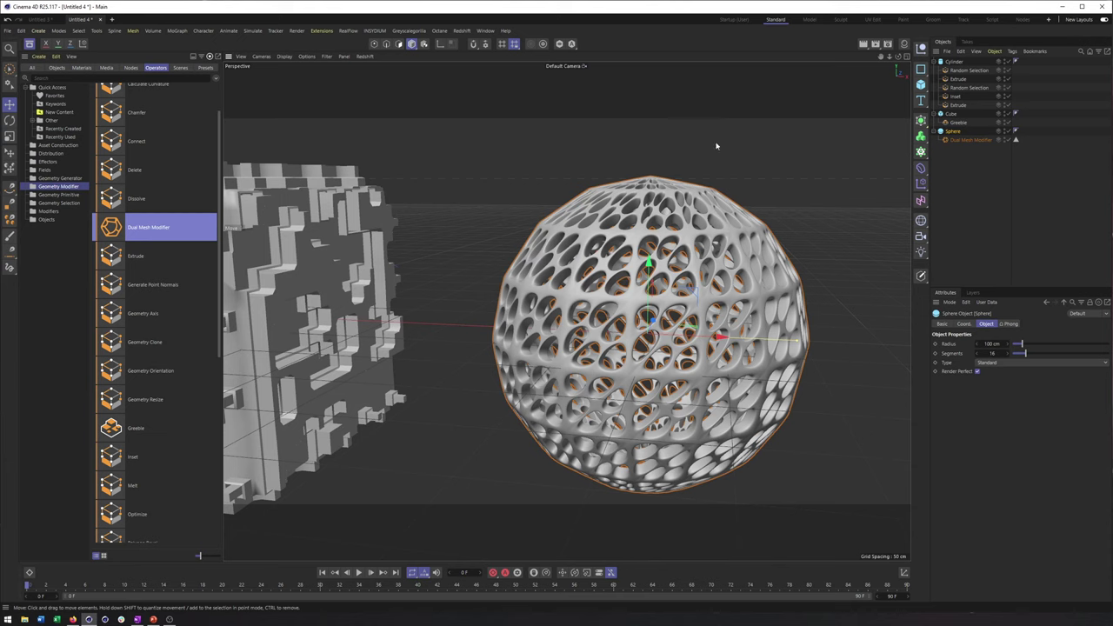
left_click(1015, 140)
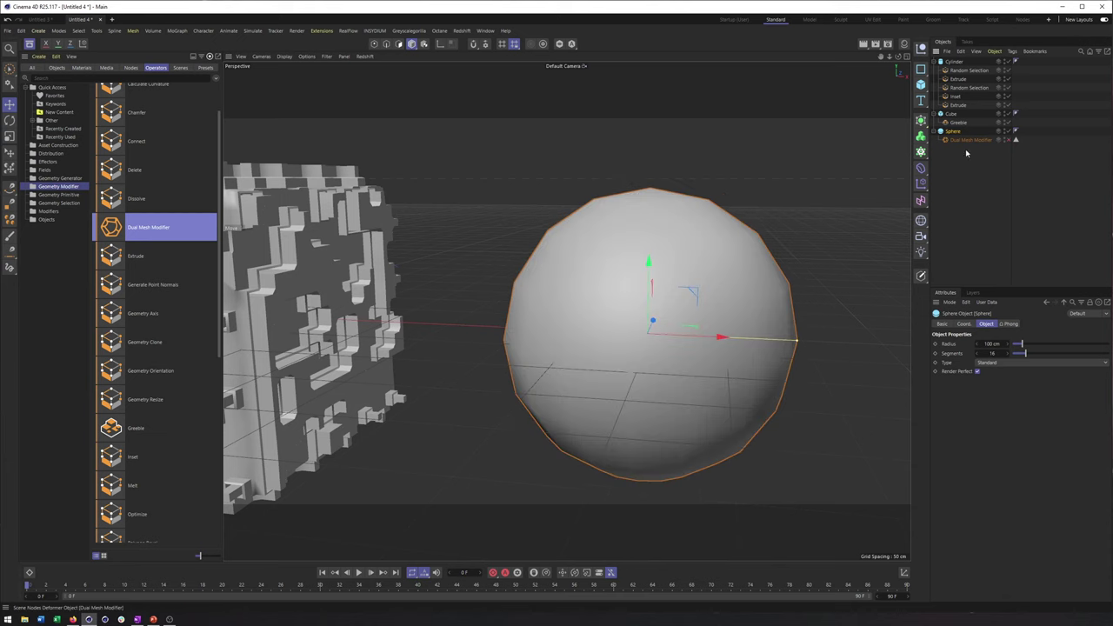
left_click(284, 56)
left_click(292, 81)
left_click_drag(619, 239, 632, 290, "alt")
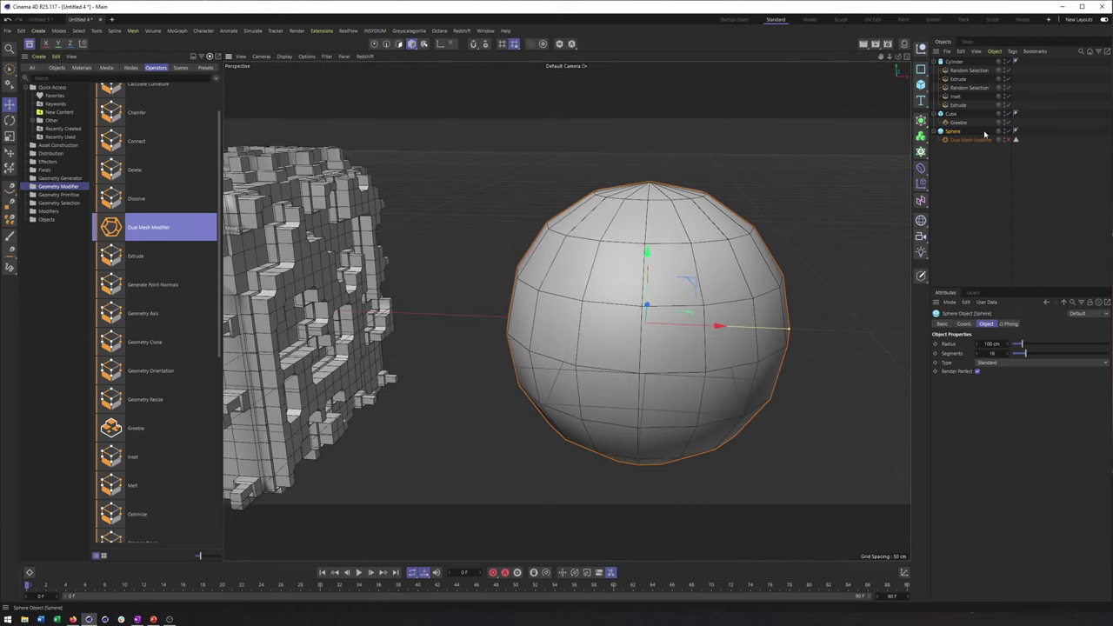
left_click_drag(665, 186, 746, 192, "alt")
left_click_drag(675, 264, 644, 202, "alt")
left_click(1012, 140)
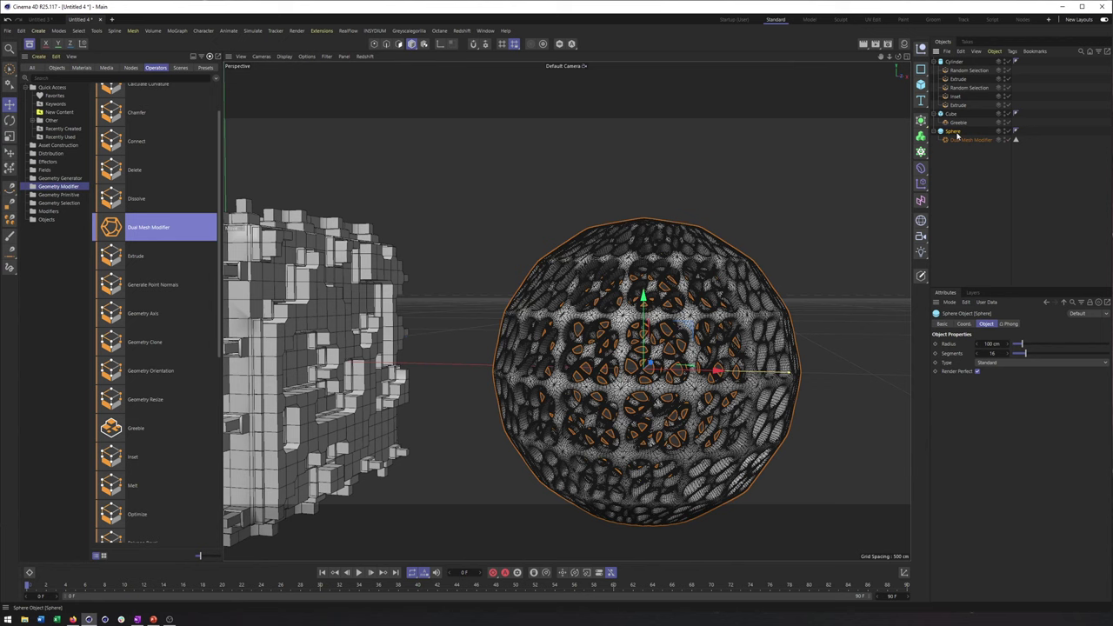
- Try the Hemisphere and Tetrahedron types on the Sphere beneath the Dual Mesh Modifier
left_click(999, 363)
left_click(1017, 386)
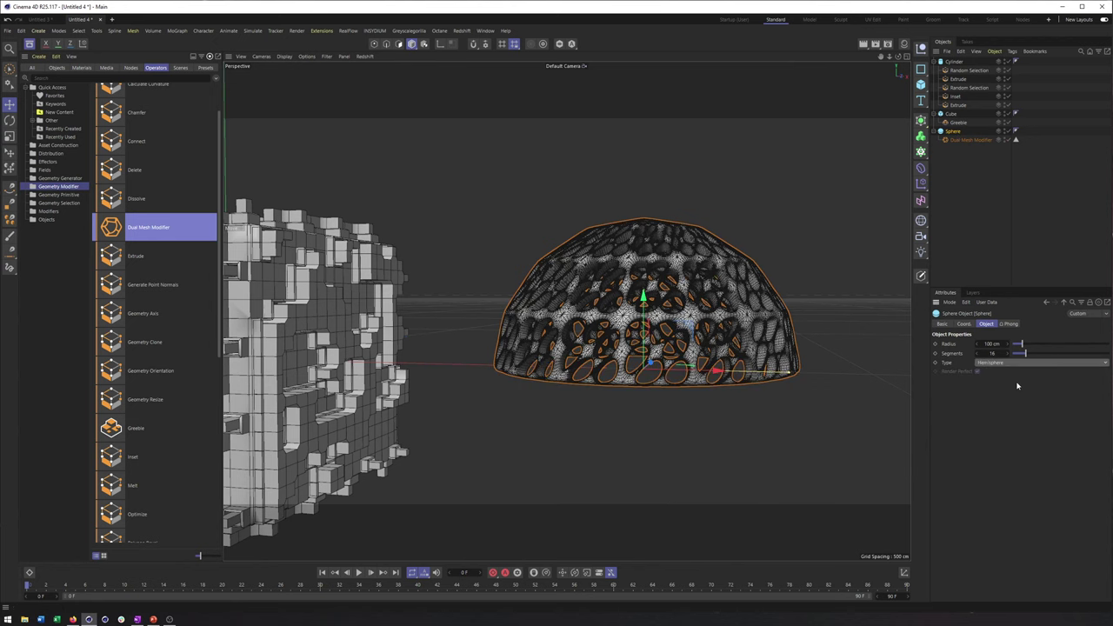
left_click(1003, 363)
left_click(1016, 395)
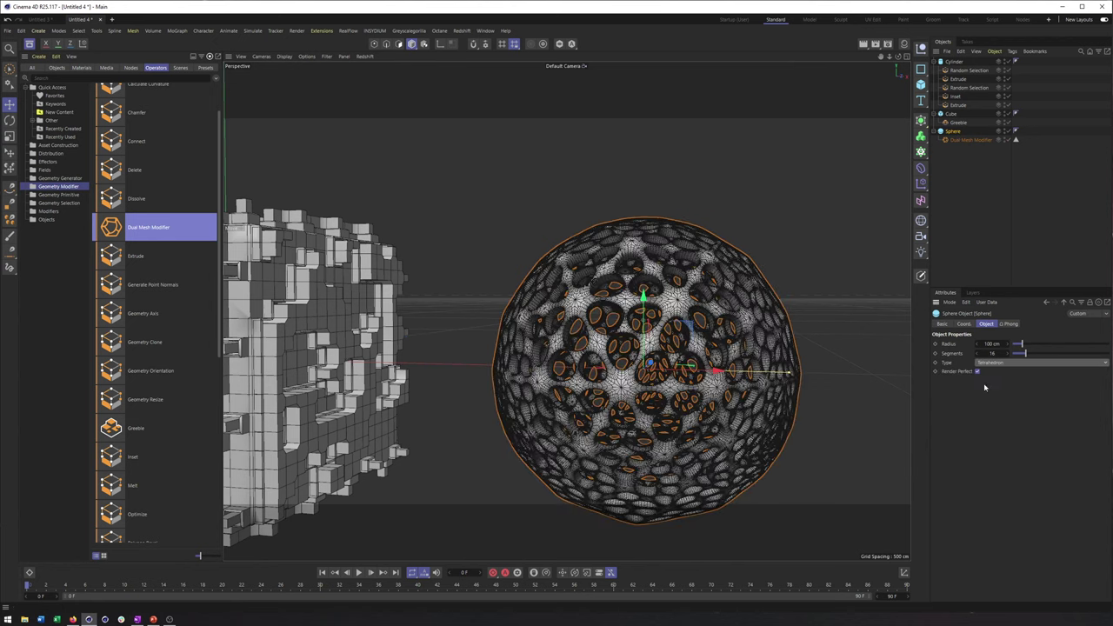
- Return the viewport to Gouraud Shading without lines to view the Sphere's hole pattern
mouse_move(654, 313)
left_mouse_down("alt")
mouse_move(681, 337)
mouse_move(613, 332)
mouse_move(643, 304)
left_mouse_up("alt")
left_click(284, 57)
left_click(287, 70)
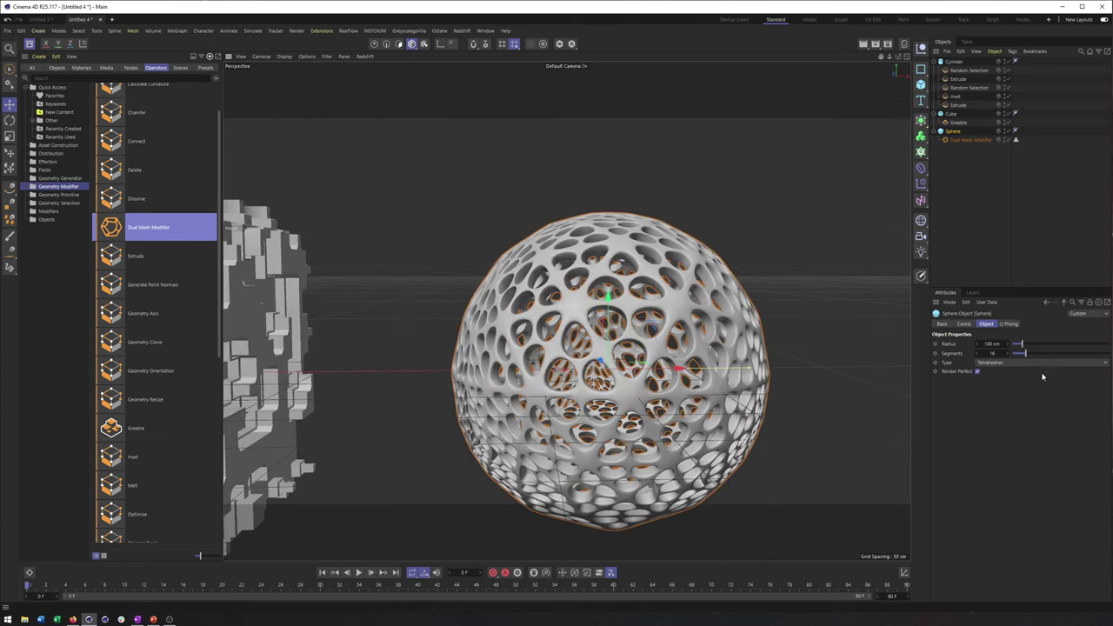
- Try the Hexahedron and Octahedron types on the Sphere and inspect the hole pattern of each
left_click(1033, 363)
left_click(997, 399)
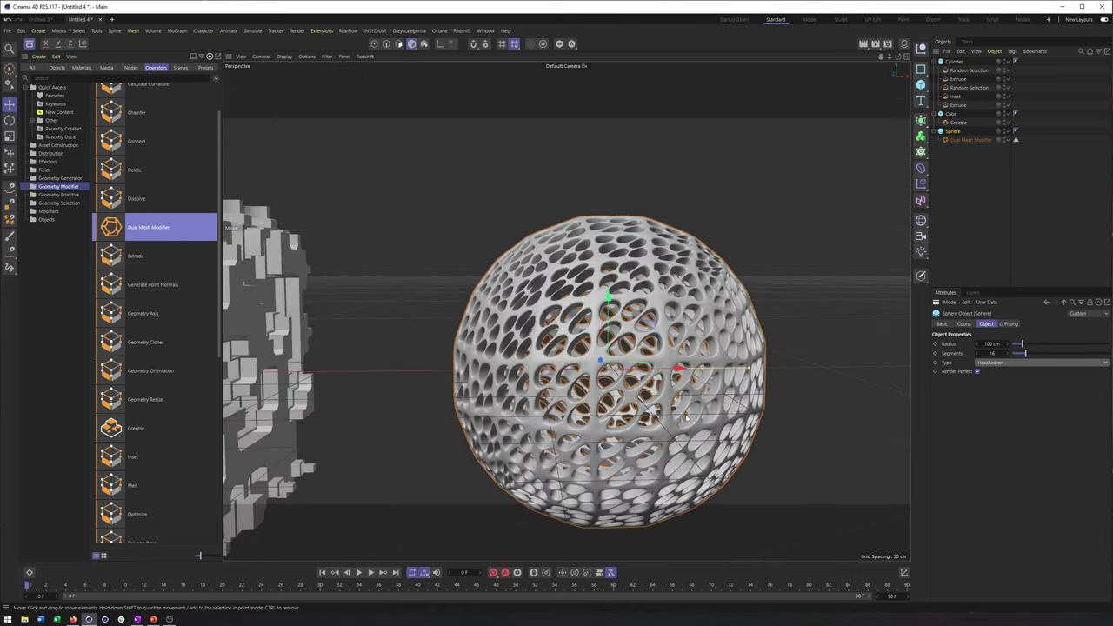
left_click_drag(709, 369, 683, 369, "alt")
left_click(1018, 363)
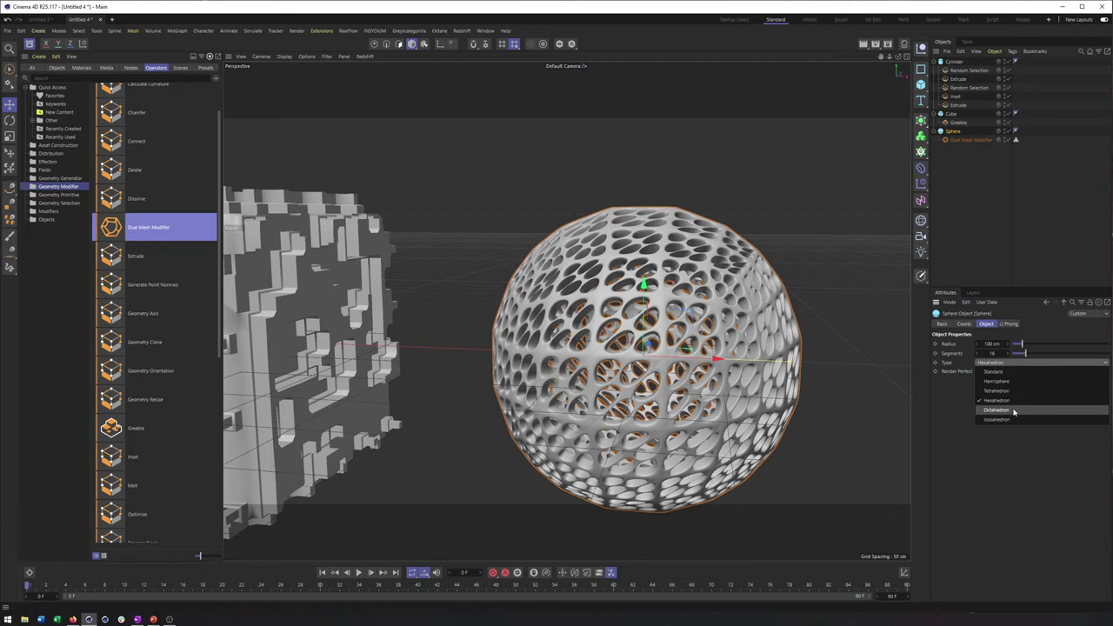
left_click(1013, 410)
left_click_drag(713, 348, 733, 320, "alt")
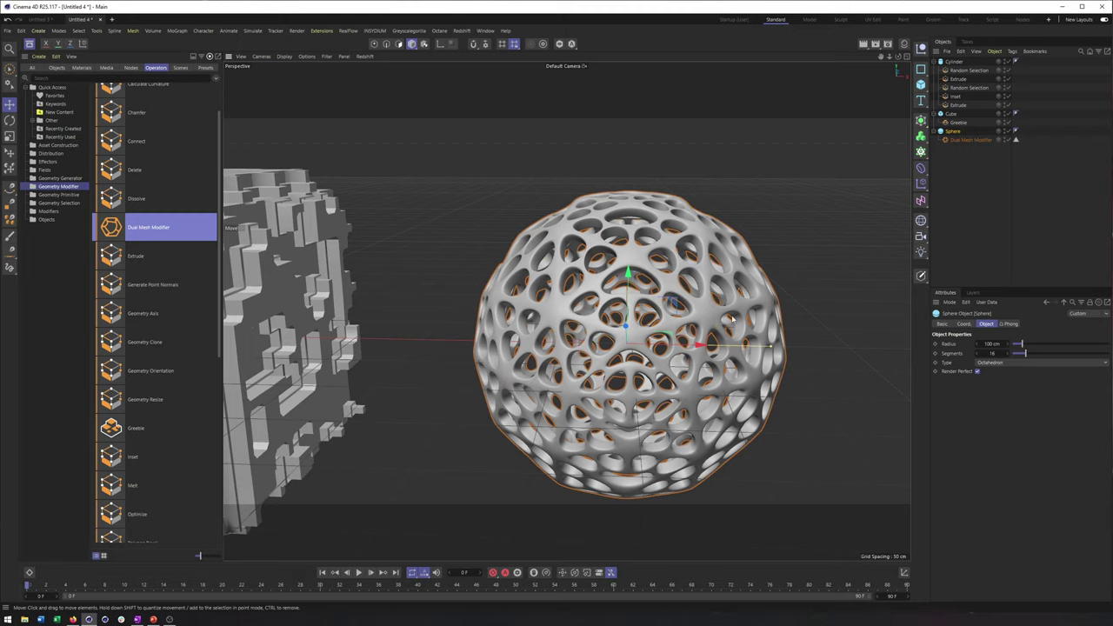
- Set the Sphere's type to Icosahedron and inspect the perforated surface from several angles
left_click(1008, 363)
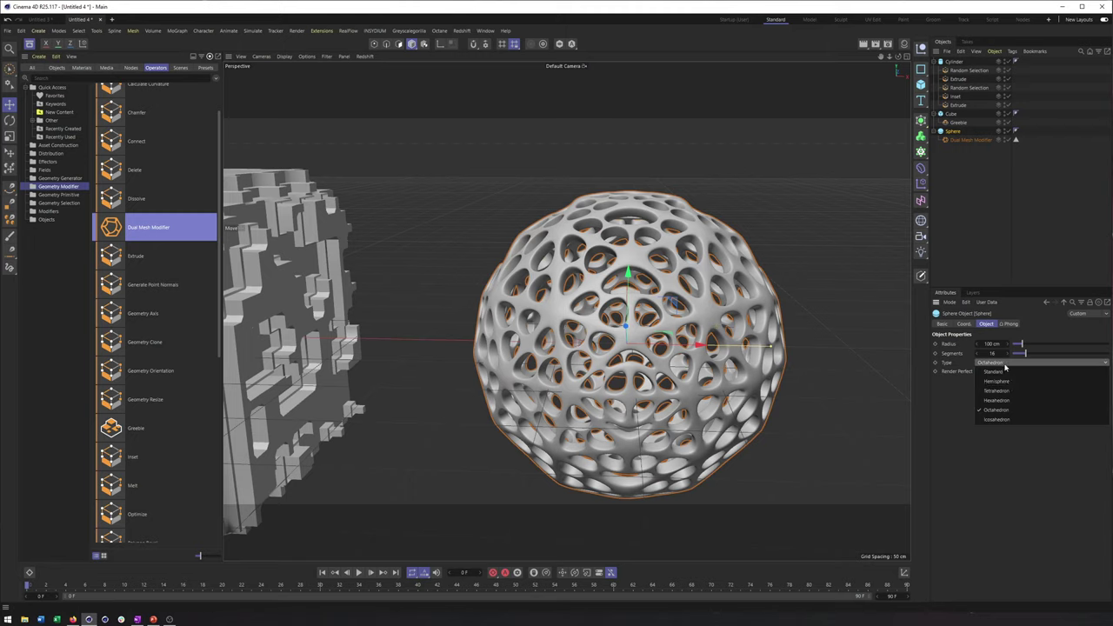
left_click(1005, 421)
left_click_drag(661, 348, 557, 348, "alt")
left_click_drag(641, 373, 647, 295, "alt")
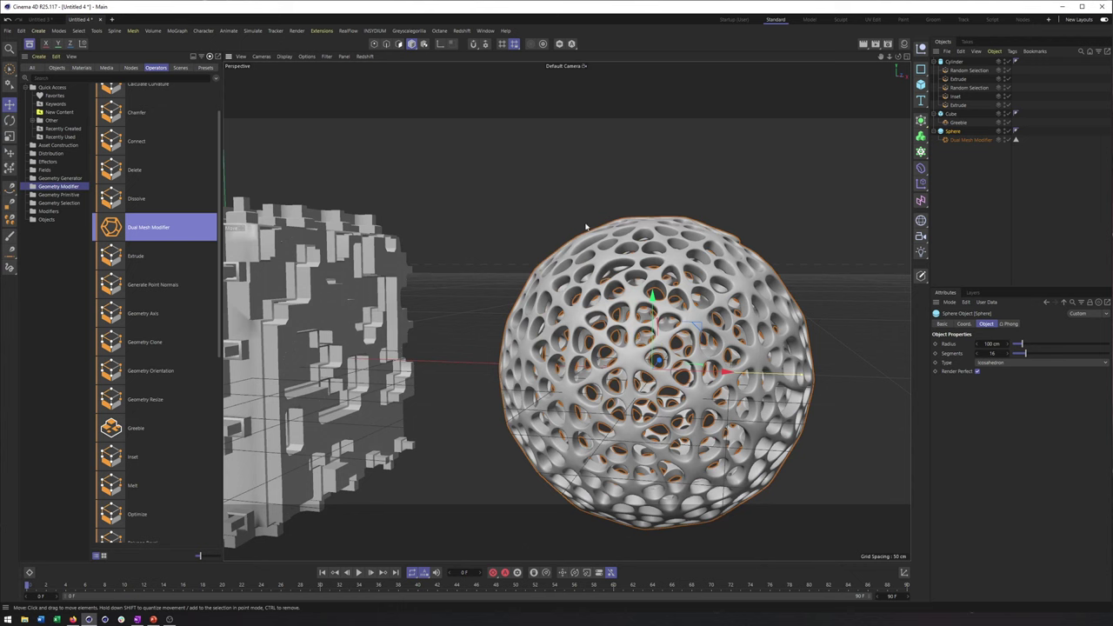
left_click_drag(635, 317, 534, 284, "alt")
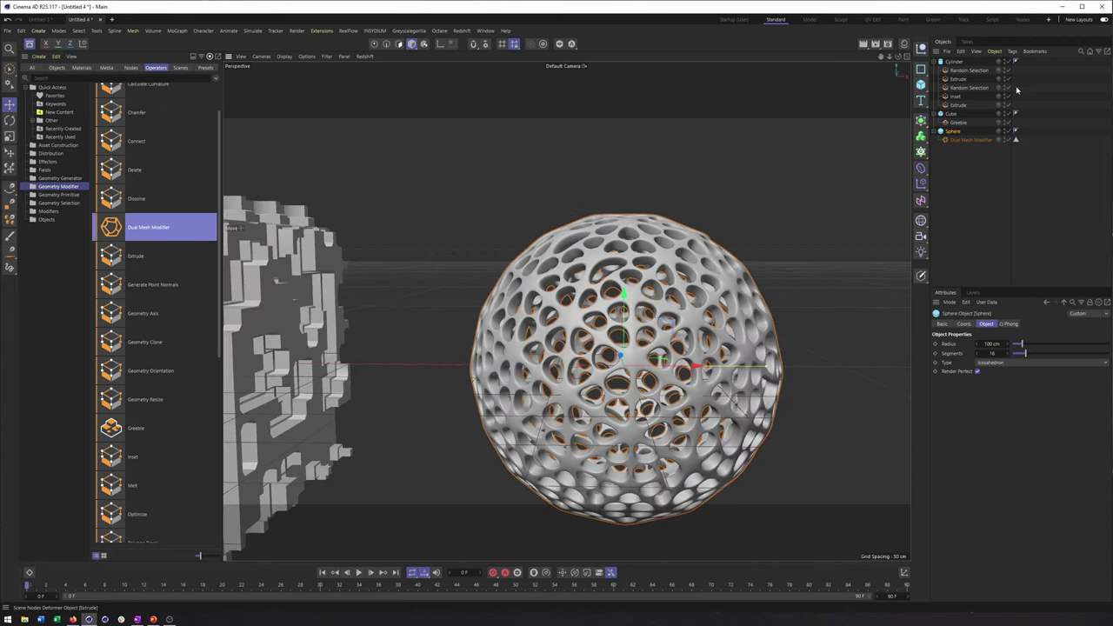
- Set the Dual Mesh Modifier's Inset to 40% and inspect the Sphere's holes up close and from around
left_click(957, 140)
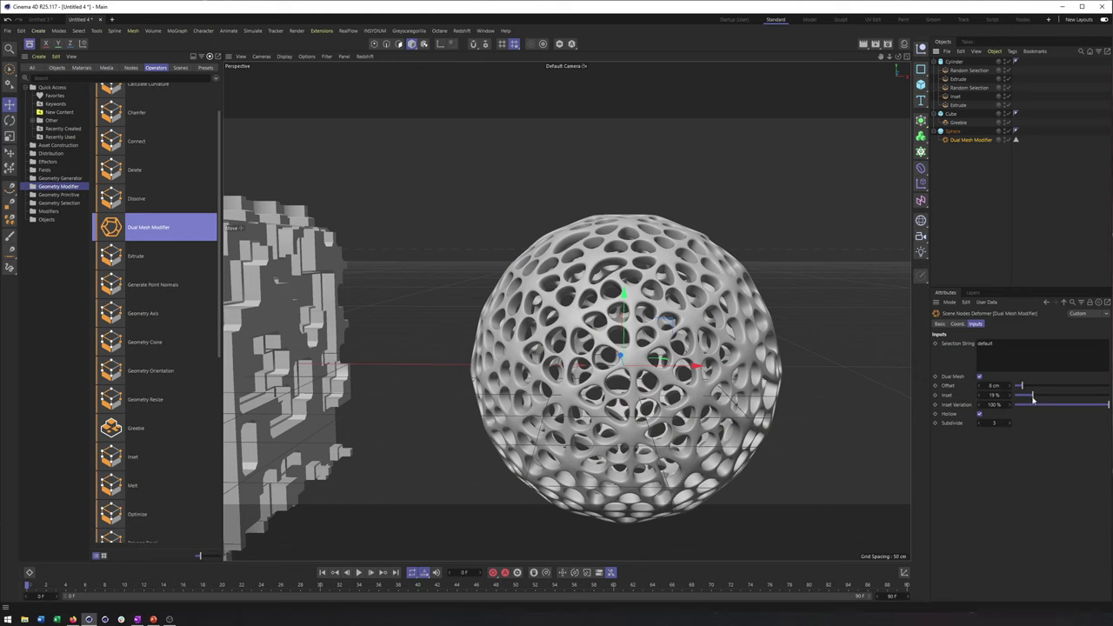
left_click_drag(1044, 398, 1052, 398)
scroll(576, 333, "up", 3)
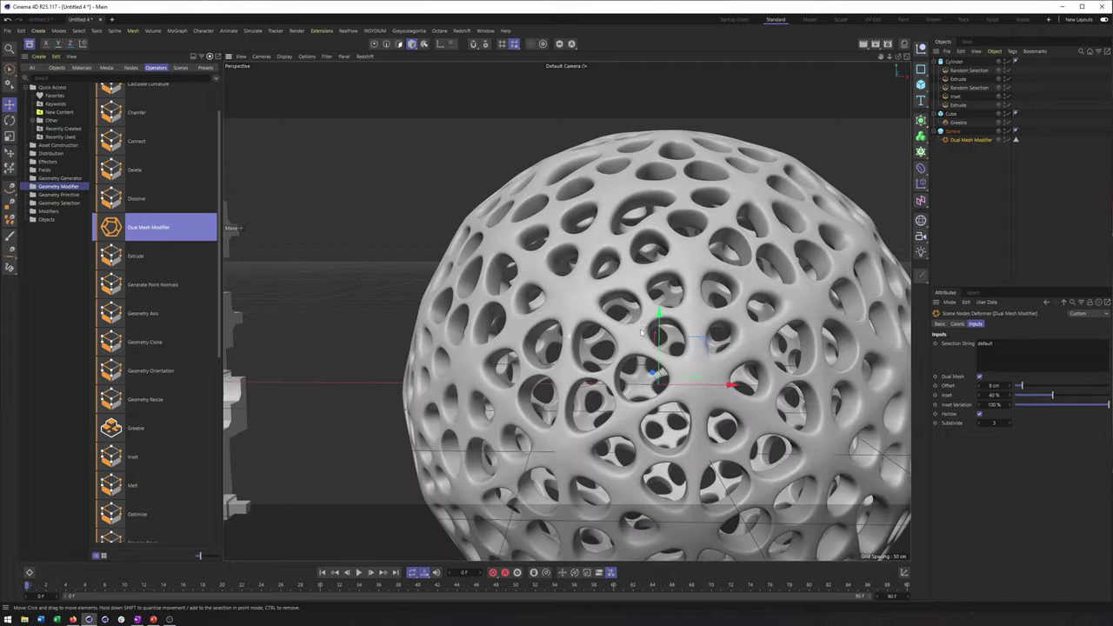
scroll(609, 282, "down", 3)
left_click_drag(608, 282, 683, 306, "alt")
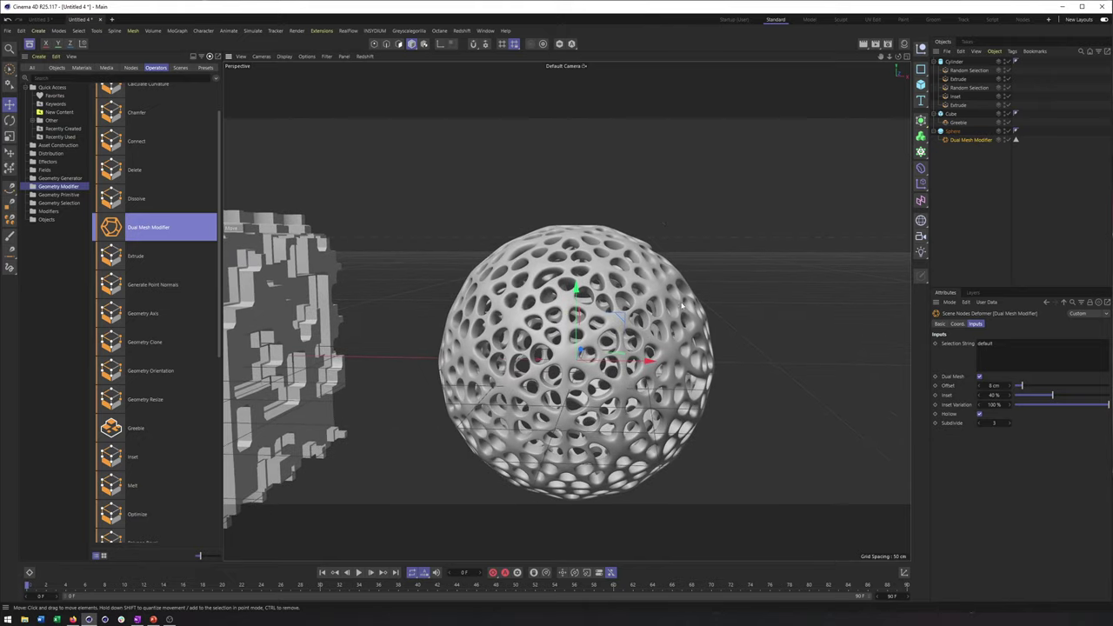
left_click_drag(558, 320, 827, 203, "alt")
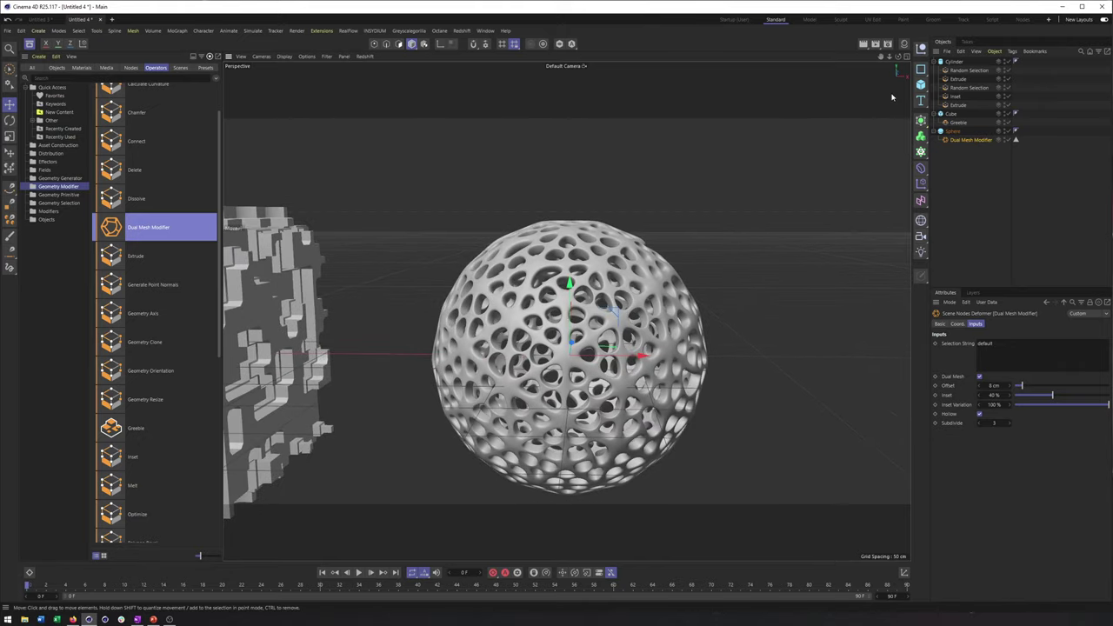
- Add a second Sphere and centre it inside the perforated one by nesting it, zeroing its X position and unnesting it
left_click_drag(921, 84, 1006, 128)
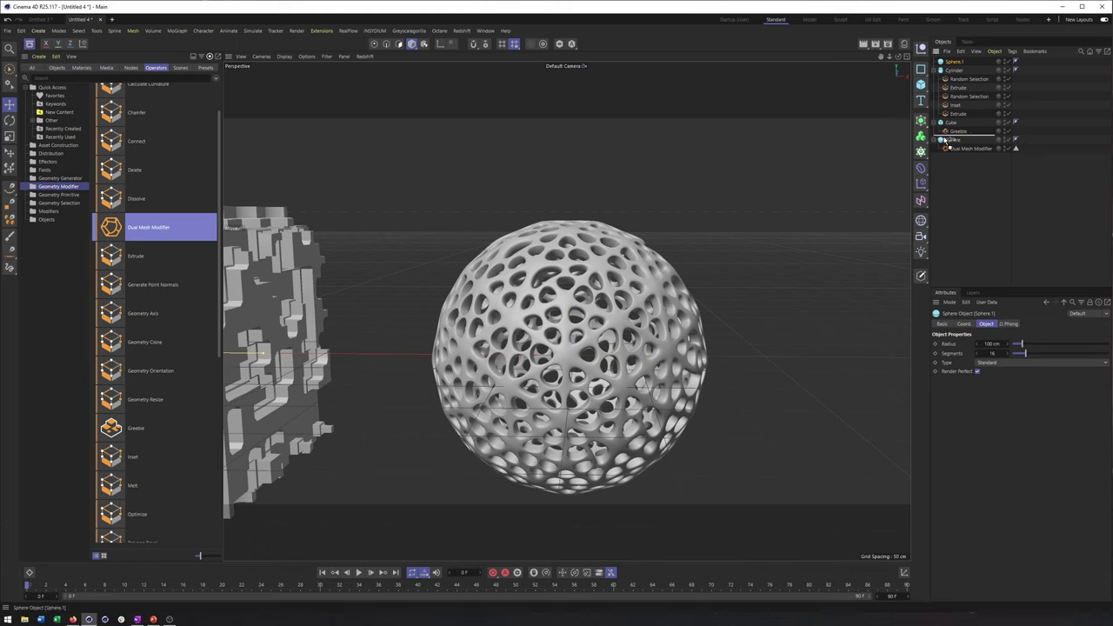
left_click_drag(948, 142, 952, 140)
left_click(963, 323)
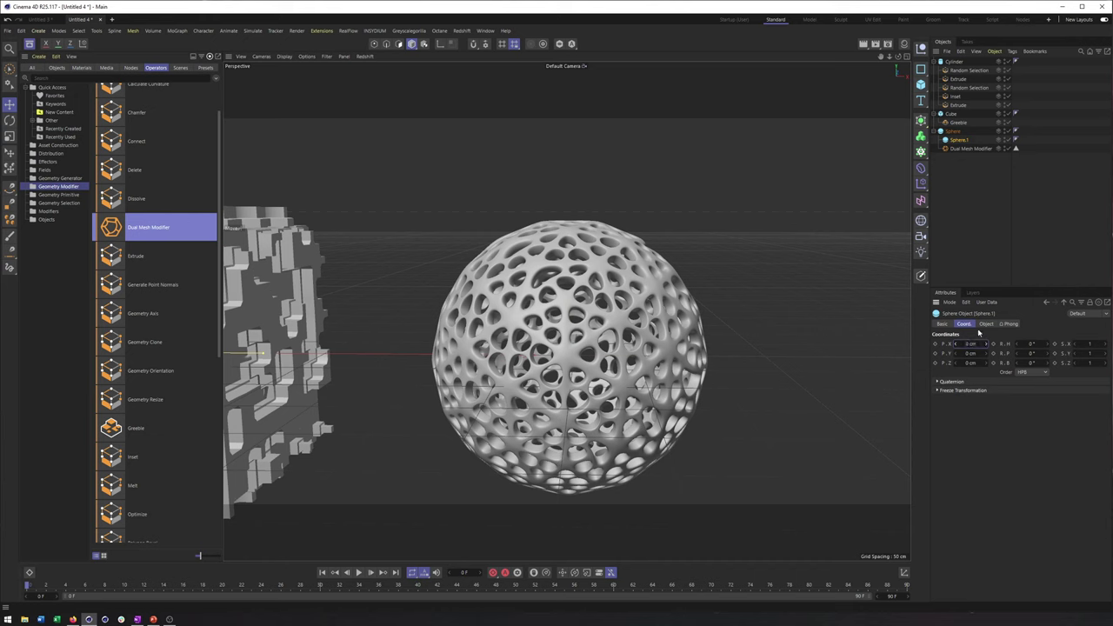
left_click_drag(954, 140, 952, 127)
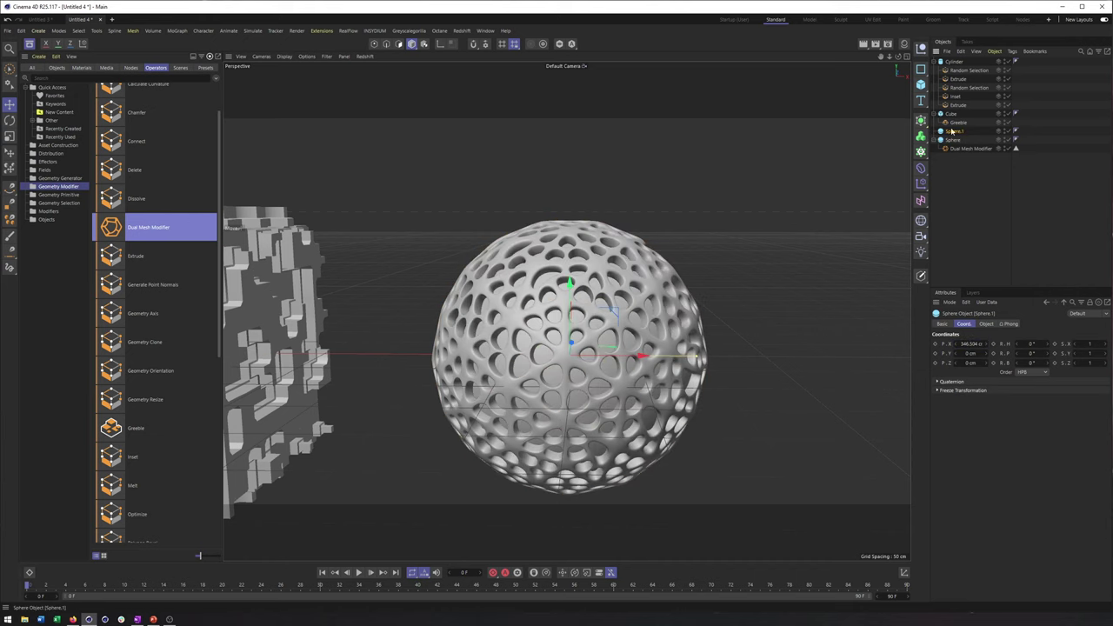
- Scale the second Sphere so it fills the perforated shell's holes, leaving the shell's pattern in relief
left_click_drag(604, 346, 695, 306, "alt")
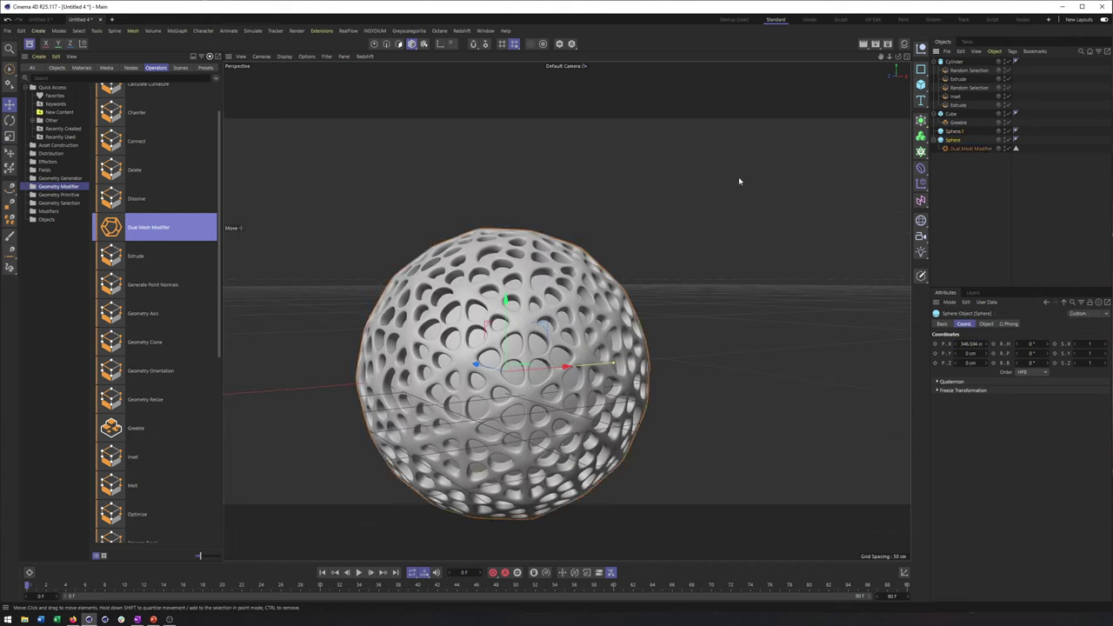
key("t")
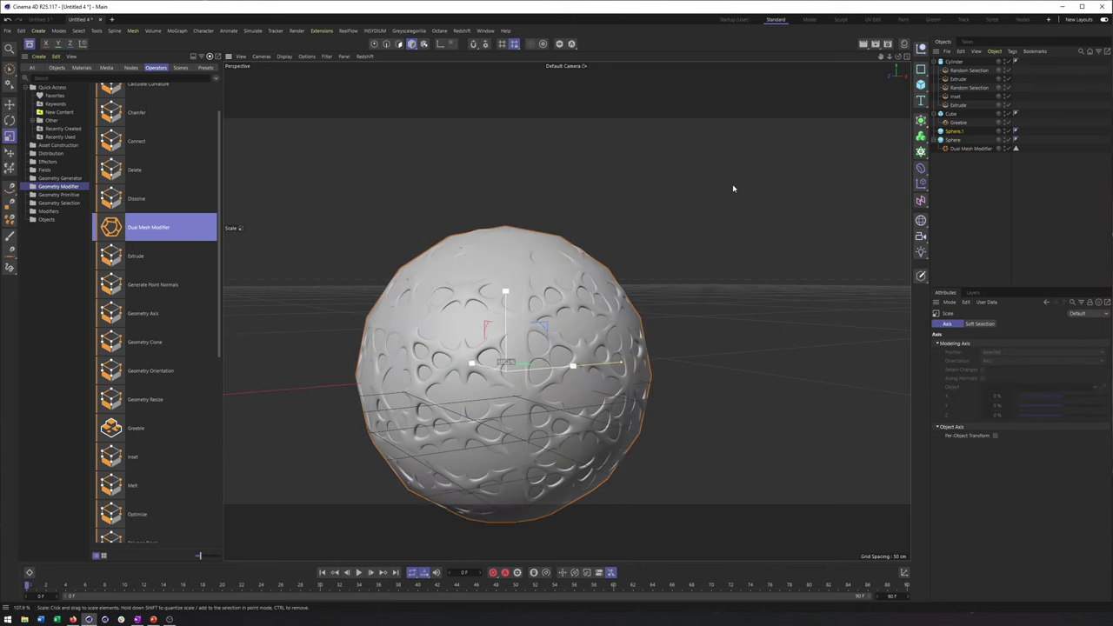
left_click_drag(675, 237, 457, 289, "alt")
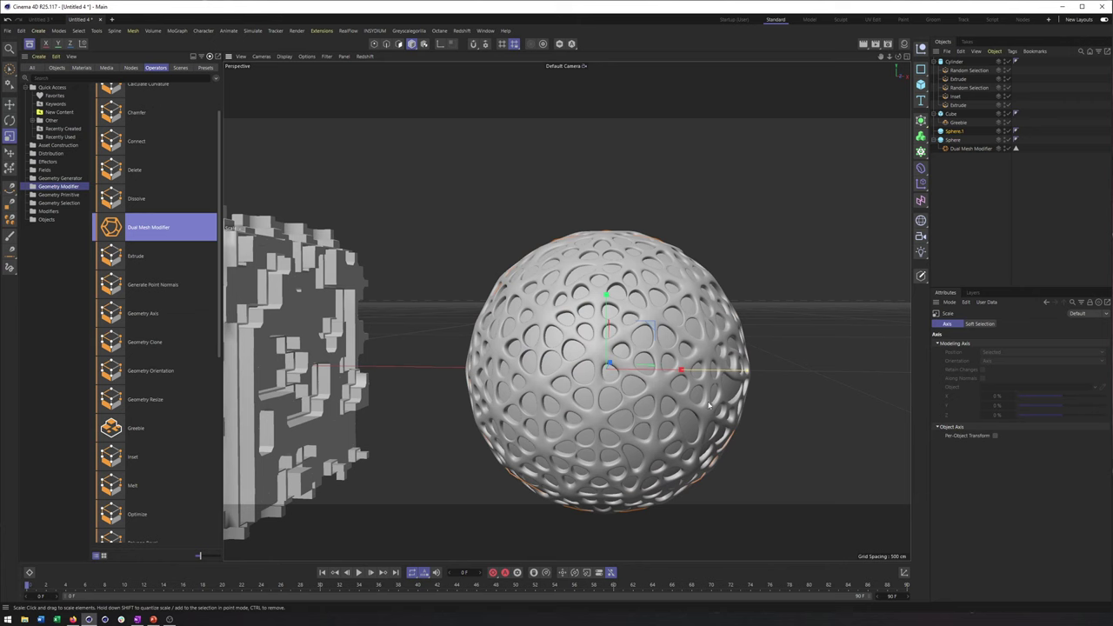
middle_click_drag(586, 271, 591, 232, "alt")
right_click_drag(591, 231, 530, 233, "alt")
left_click_drag(609, 287, 635, 300, "alt")
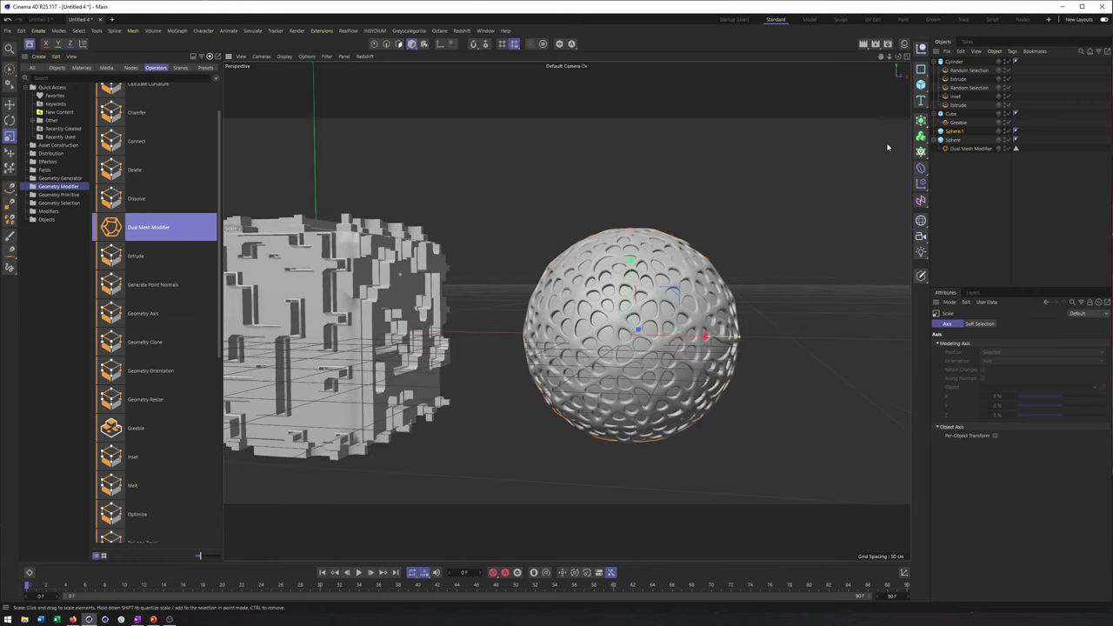
- Group the two Spheres under a Null and expand the group to show its children
left_click(937, 140)
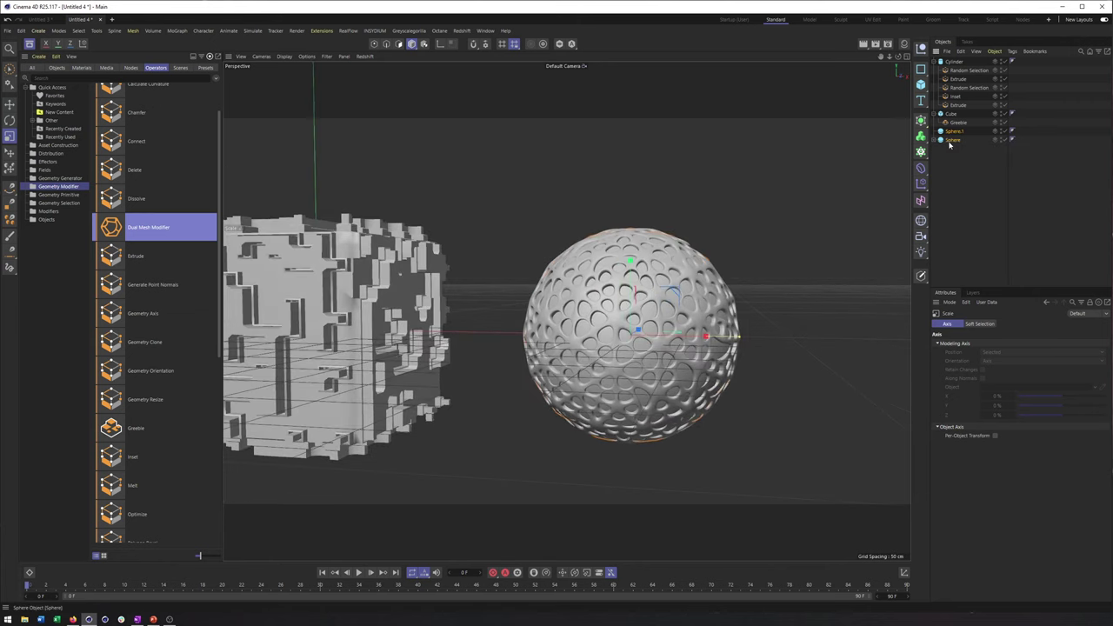
right_click(949, 145)
left_click(974, 476)
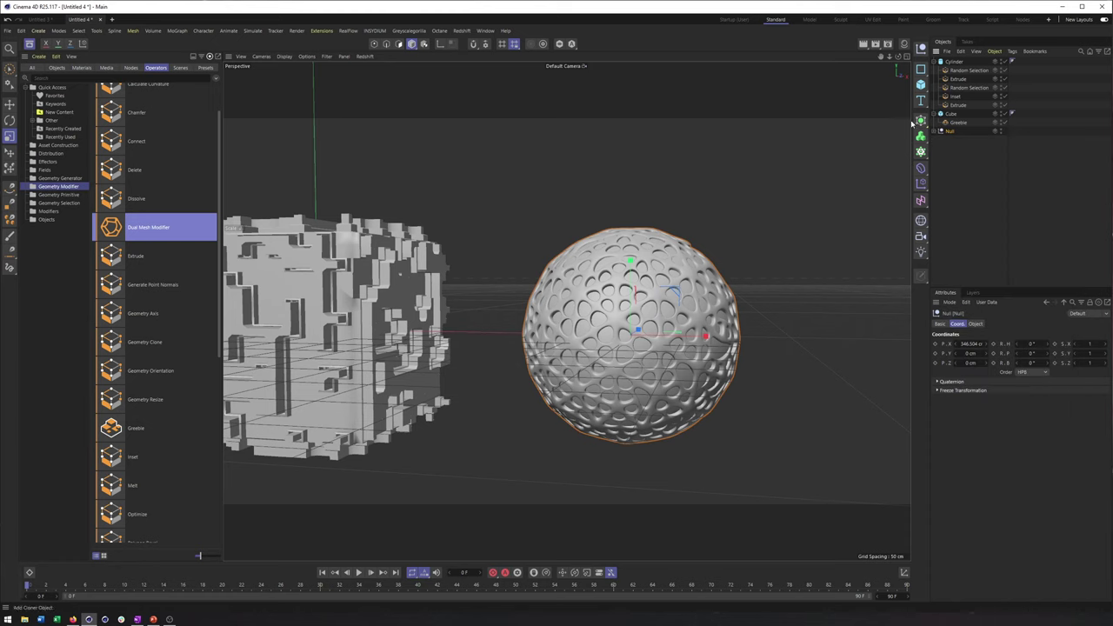
left_click(935, 132)
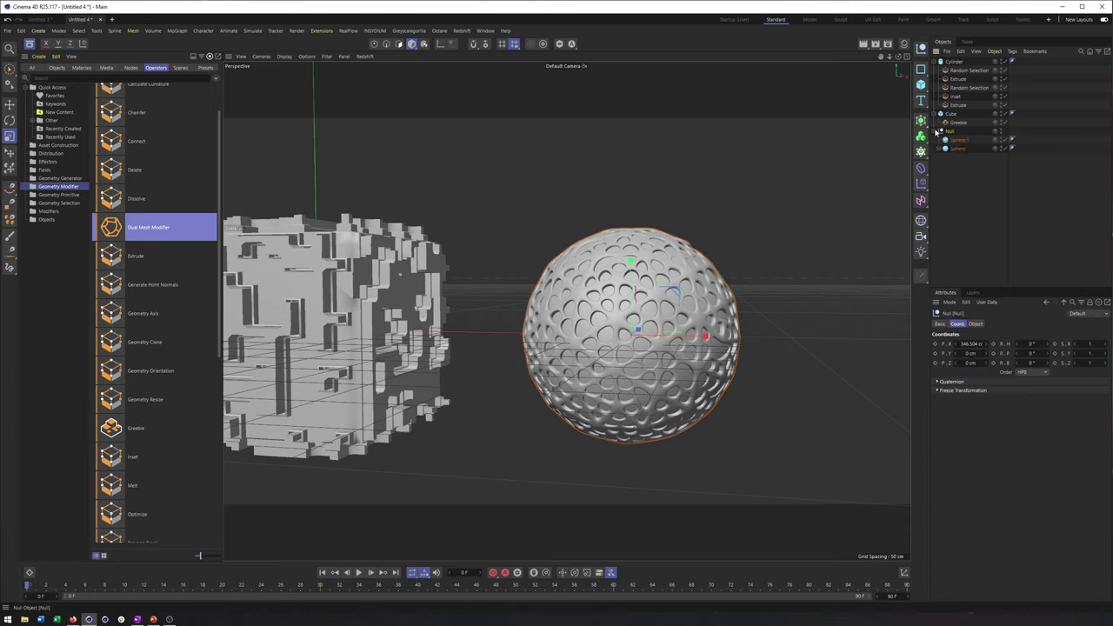
- Add a Displacer deformer inside the Null above both Spheres and load a Noise shader into it
left_click(921, 185)
left_click(922, 169)
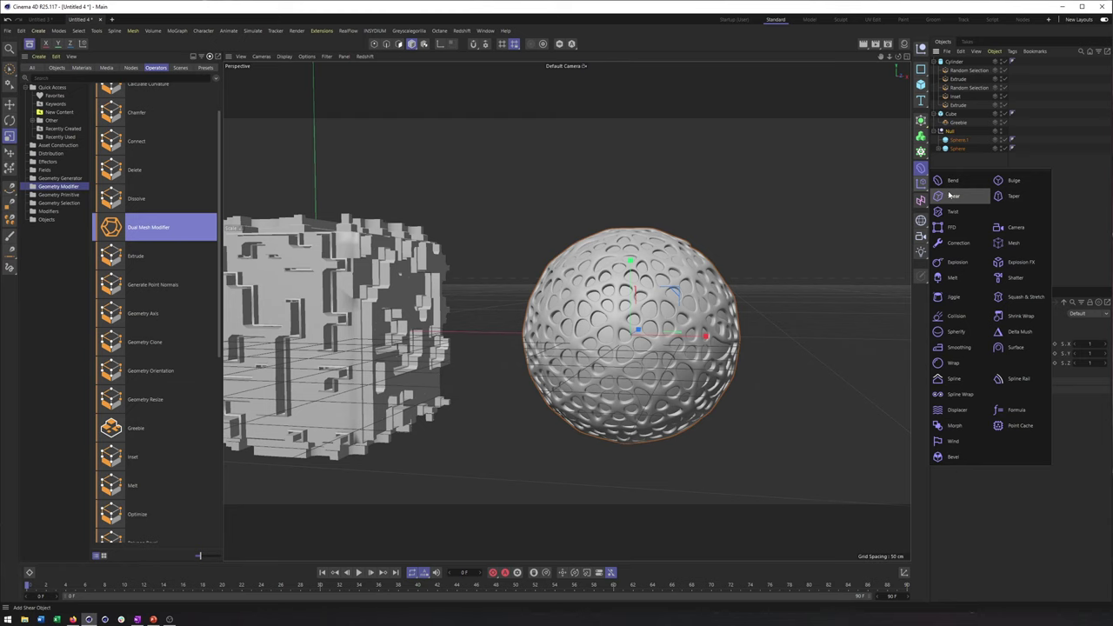
left_click(957, 410)
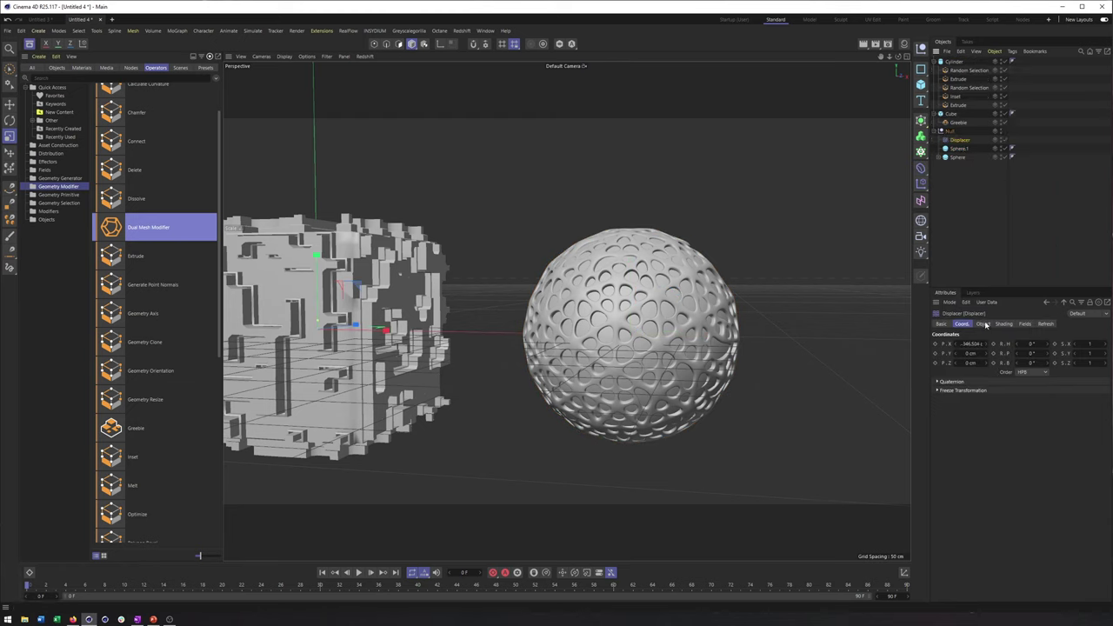
left_click(1002, 324)
left_click(962, 354)
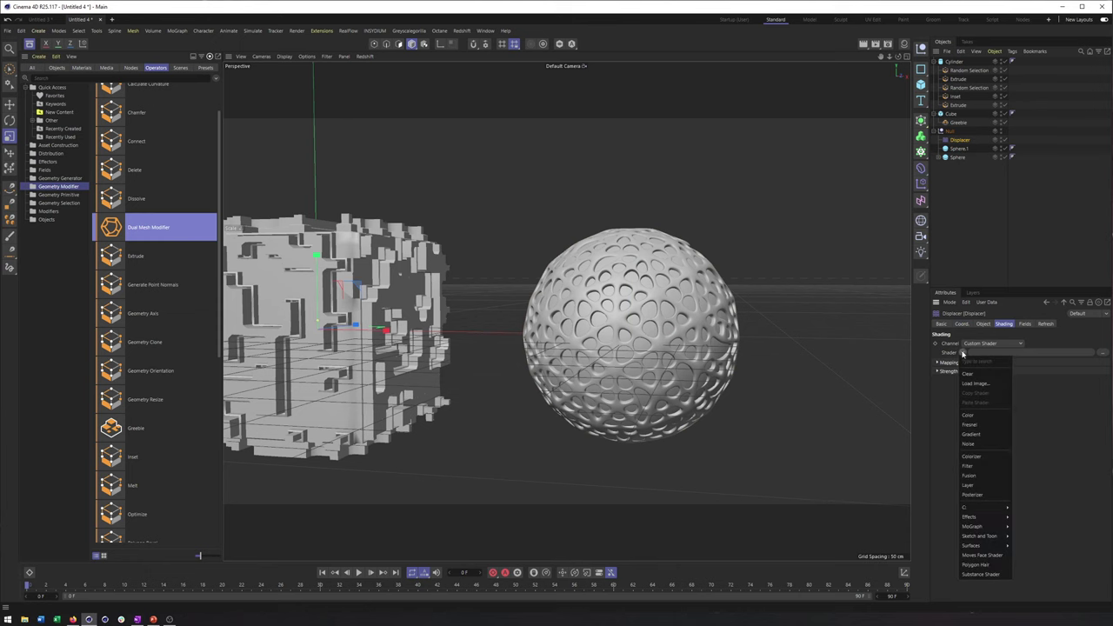
left_click(982, 437)
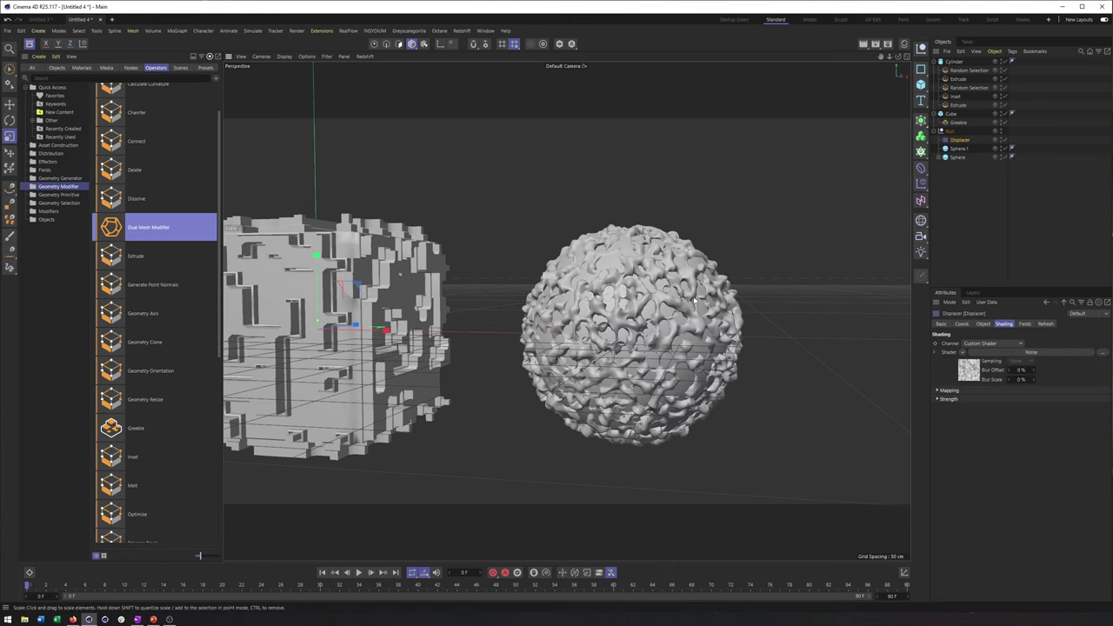
- Check the Displacer's Noise shader settings and set the Displacer's strength to 35%
scroll(664, 312, "up", 5)
mouse_move(664, 278)
left_mouse_down("alt")
mouse_move(765, 301)
mouse_move(668, 296)
left_mouse_up("alt")
left_click(1020, 353)
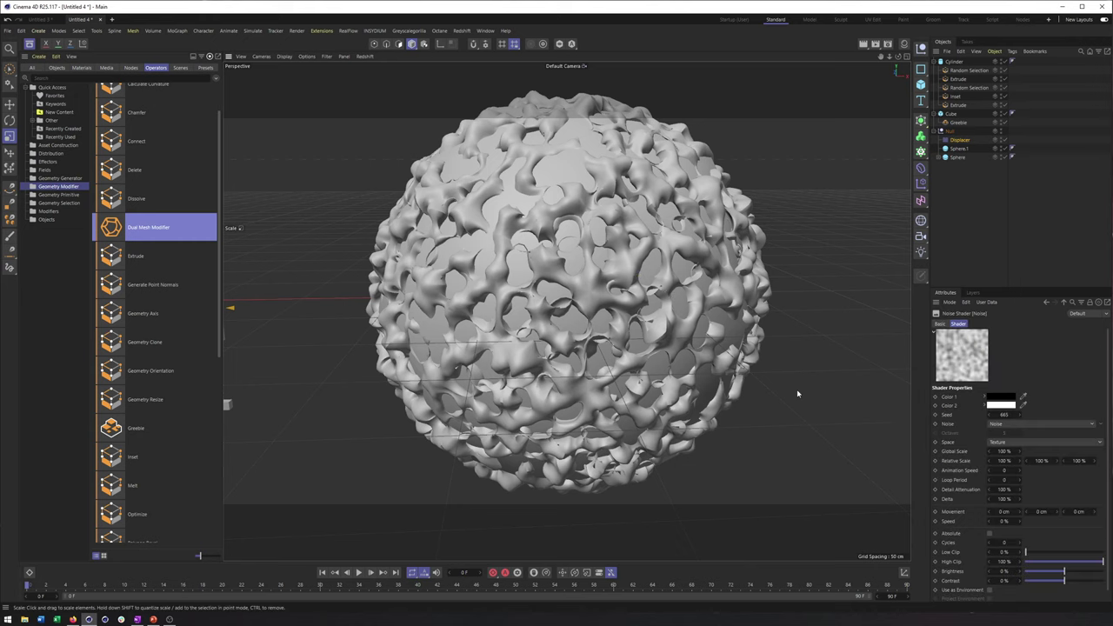
left_click(962, 140)
left_click(984, 323)
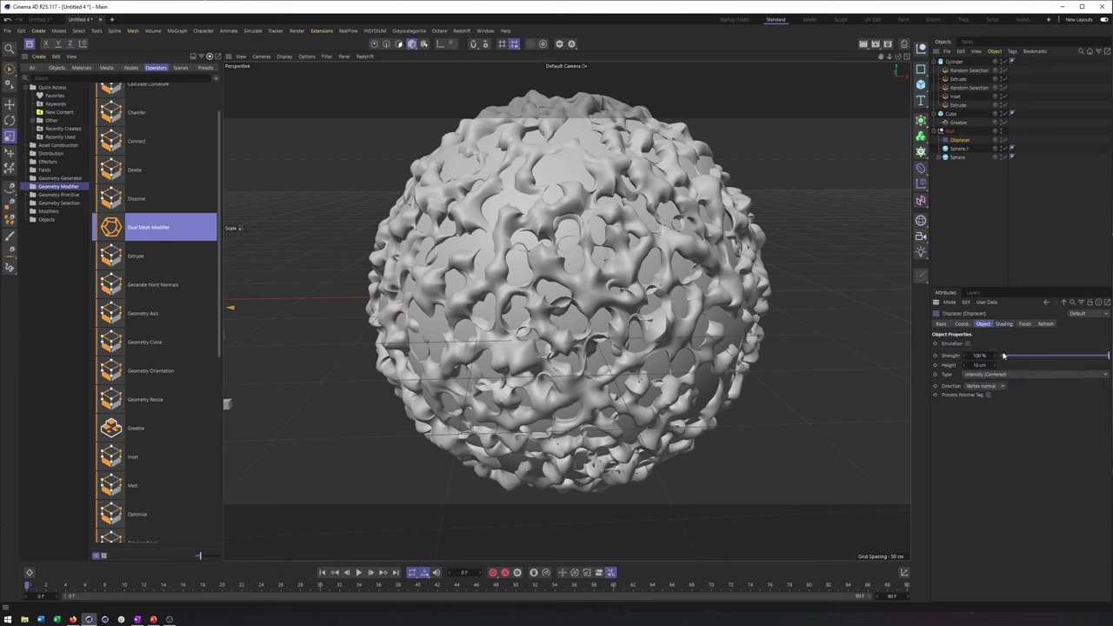
left_click_drag(1098, 356, 1076, 357)
left_click_drag(677, 282, 634, 312, "alt")
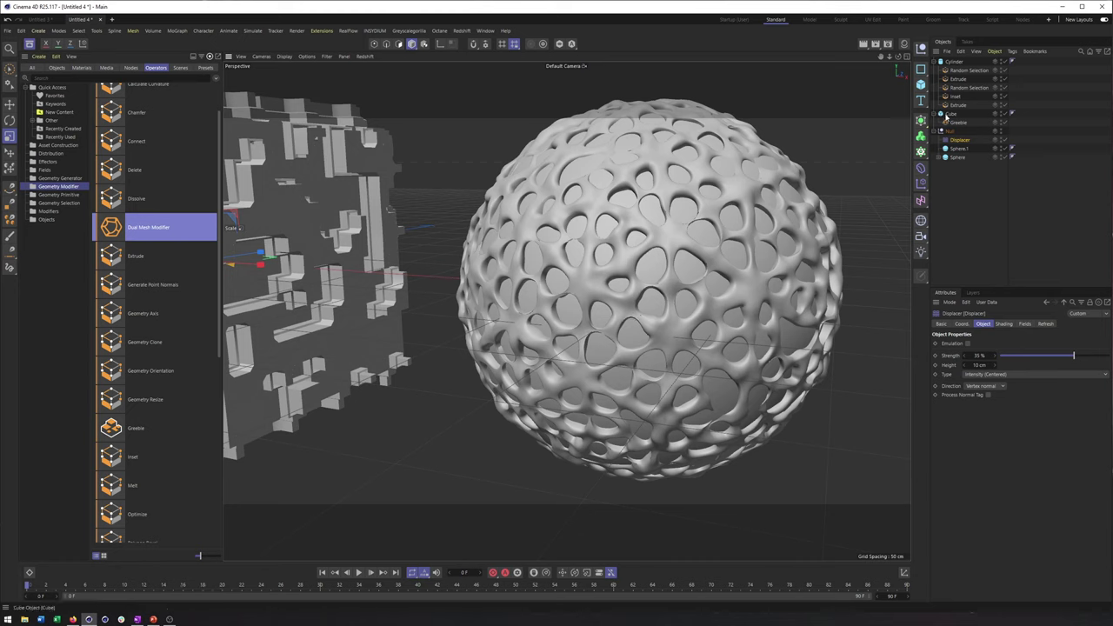
- Add the Smooth Geometry node operator to the Null group below the two Spheres, leaving nothing selected
left_click(922, 170)
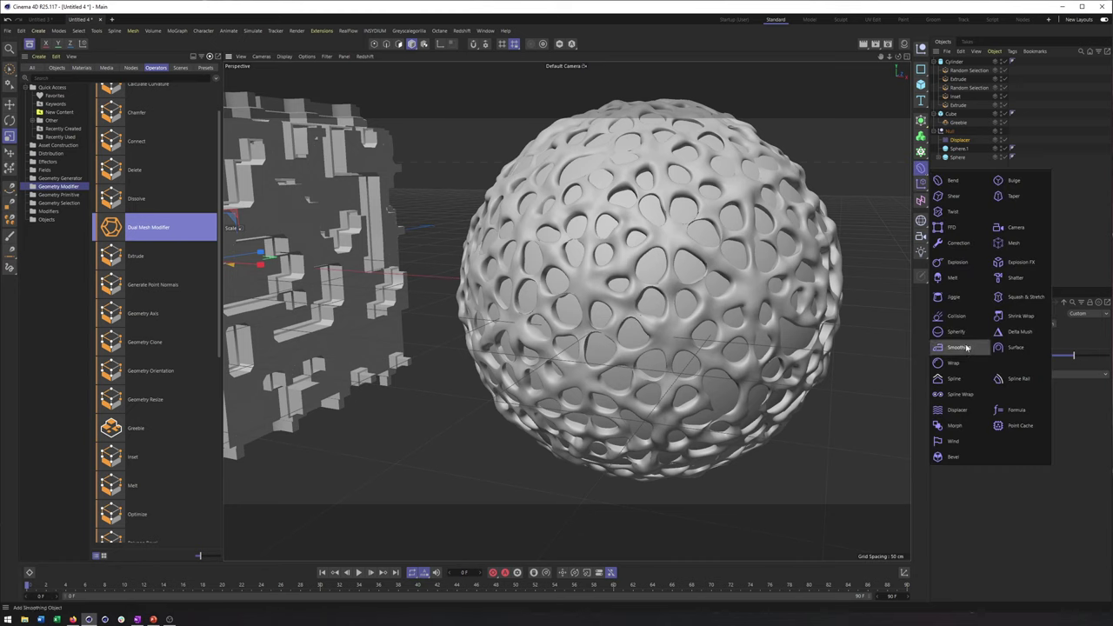
left_click(1082, 186)
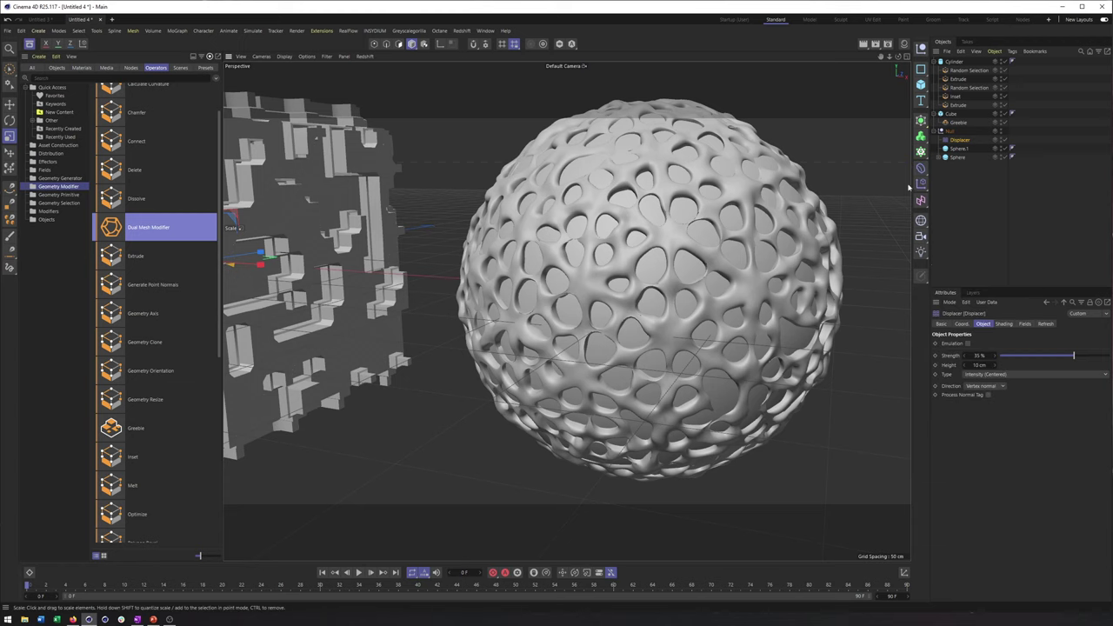
scroll(164, 374, "down", 5)
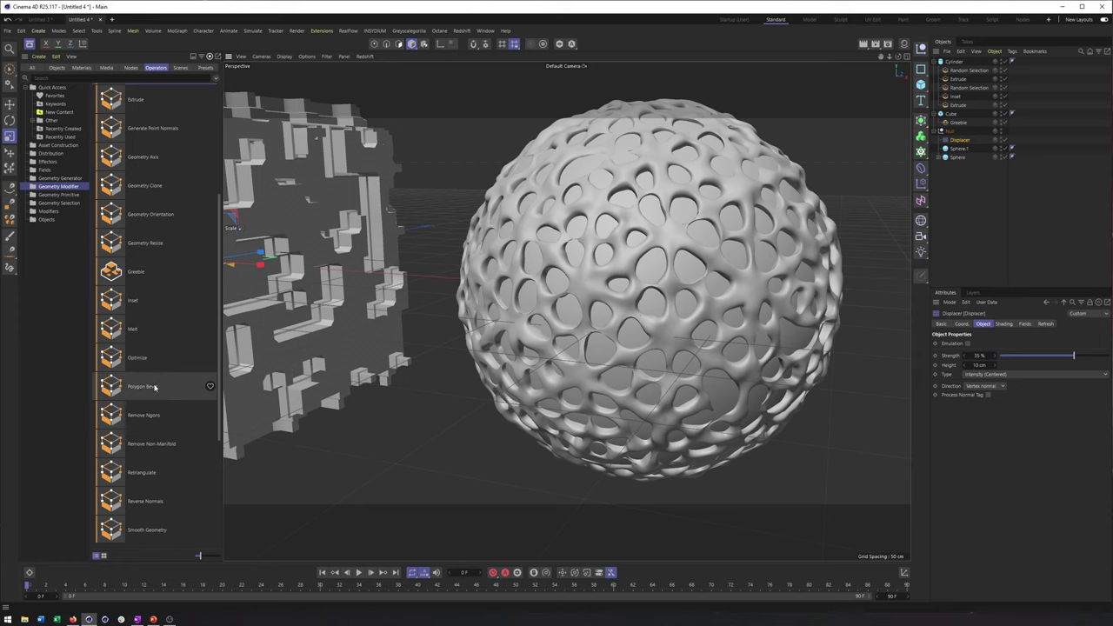
scroll(159, 387, "down", 2)
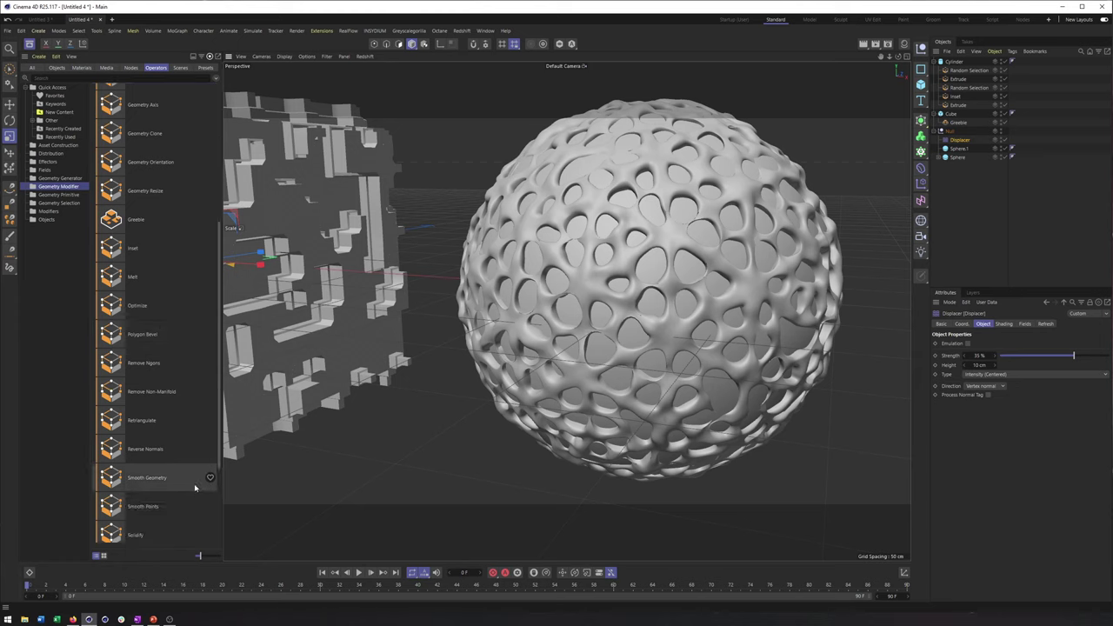
left_click_drag(135, 482, 1071, 204)
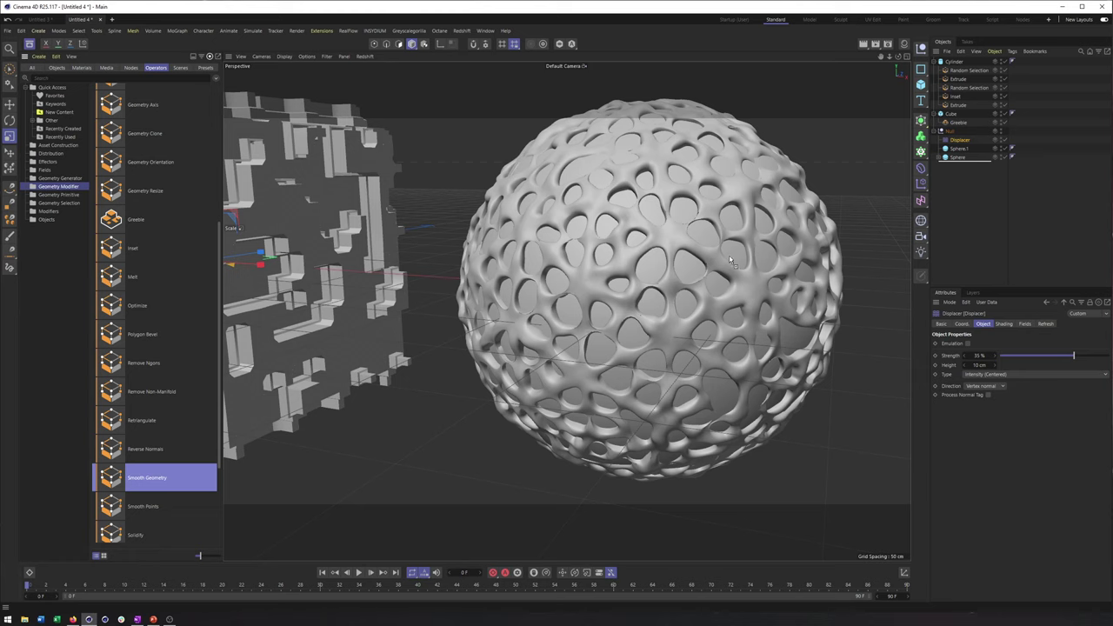
left_click_drag(616, 209, 619, 213)
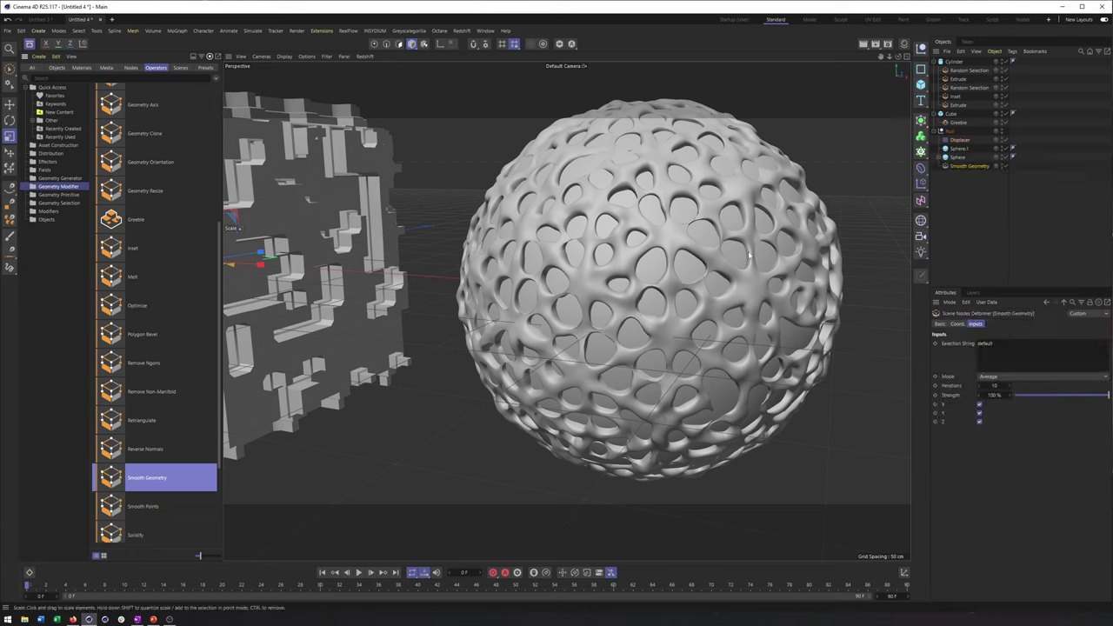
left_click_drag(966, 217, 921, 236)
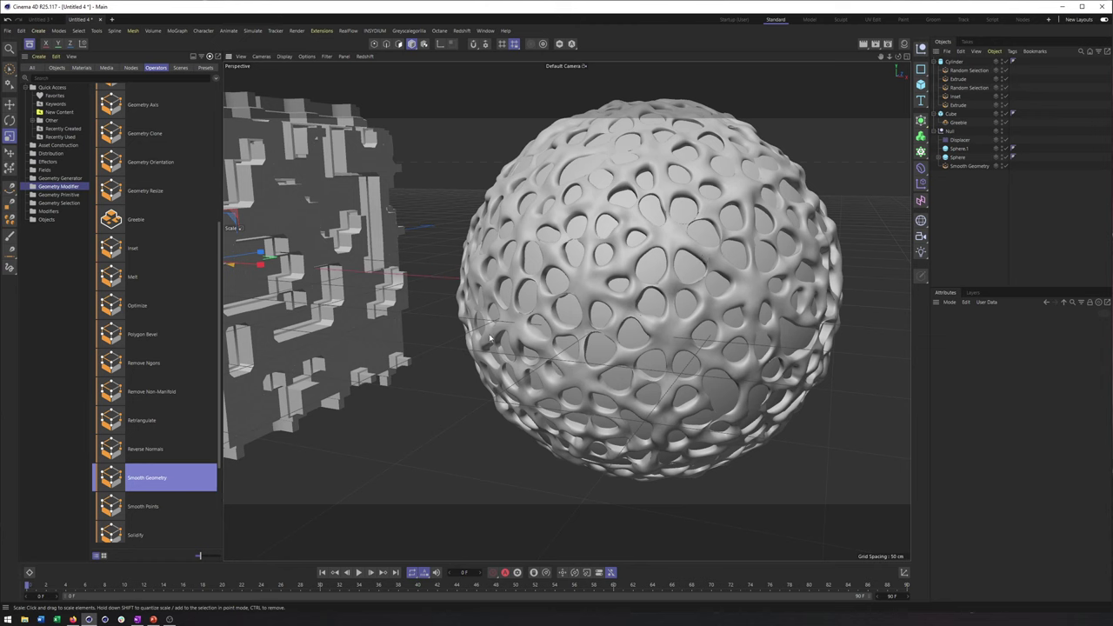
- Select the perforated Sphere, disable the Smooth Geometry operator and inspect the displaced surface
left_click(613, 156)
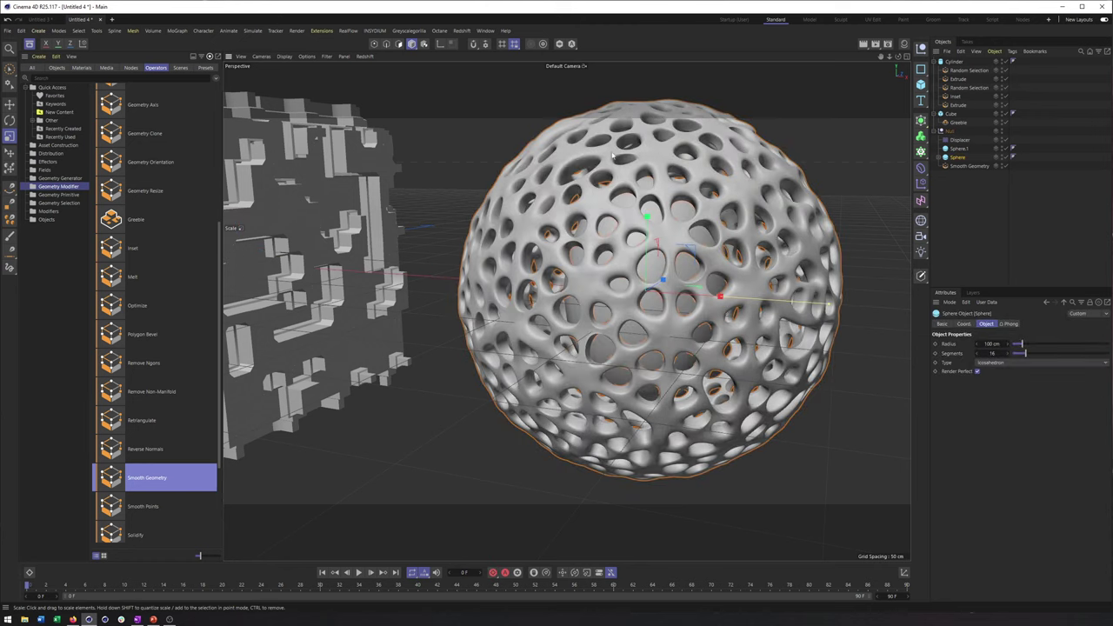
left_click(1006, 166)
left_click_drag(644, 286, 665, 297, "alt")
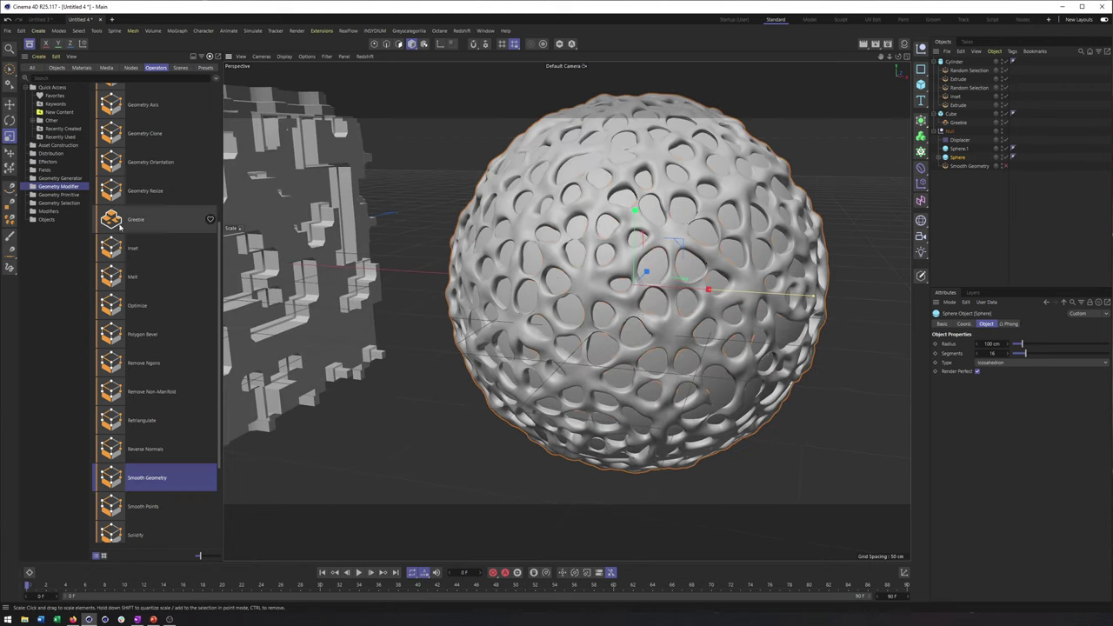
- List the Geometry Selection operators and review the Cylinder's Random Selection and first Extrude settings
left_click(53, 202)
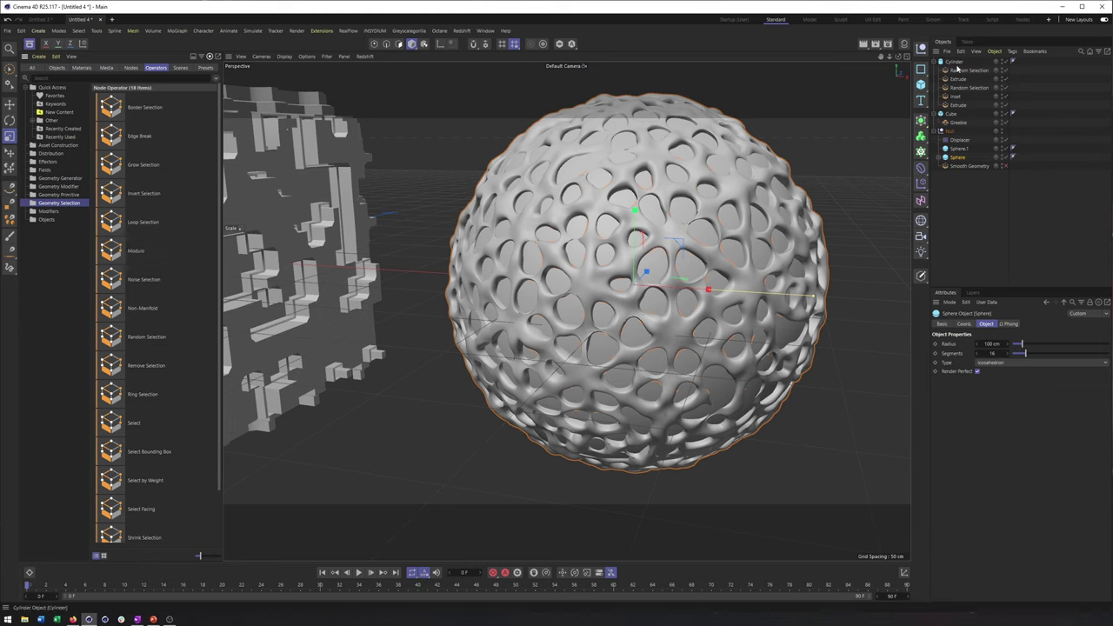
left_click(957, 71)
left_click(958, 79)
left_click(956, 88)
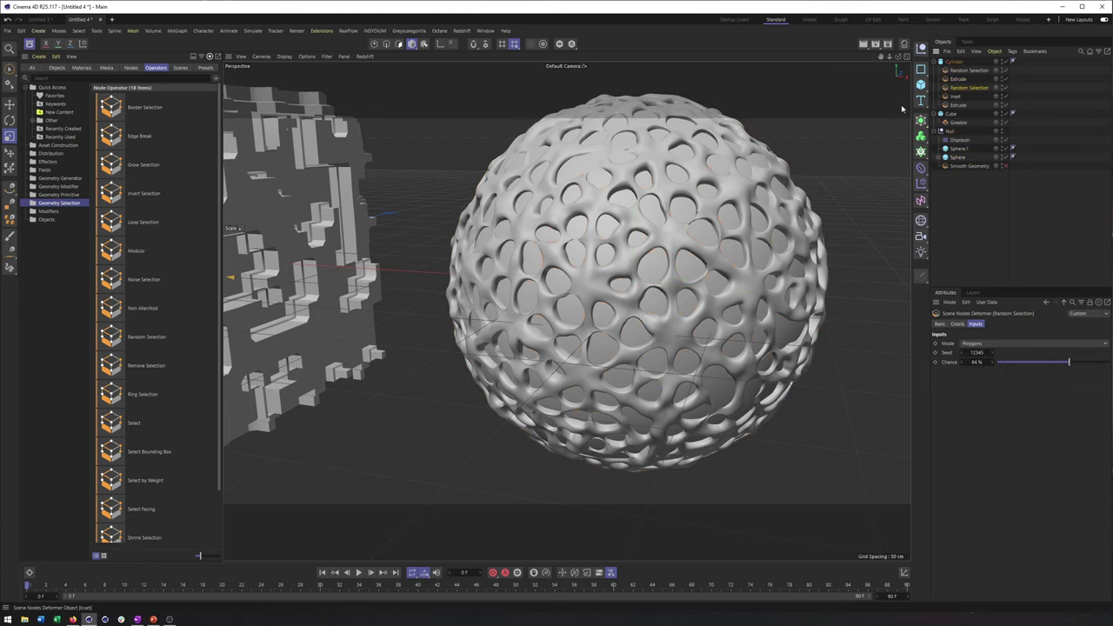